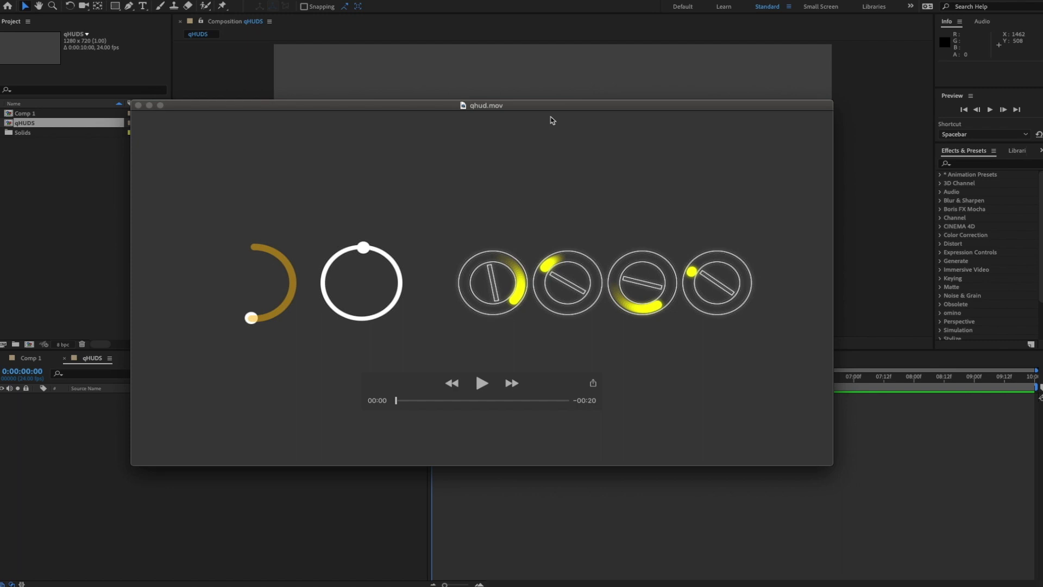
- Play the qhud.mov reference clip to examine the finished HUD dial animations
left_click_drag(538, 105, 610, 105)
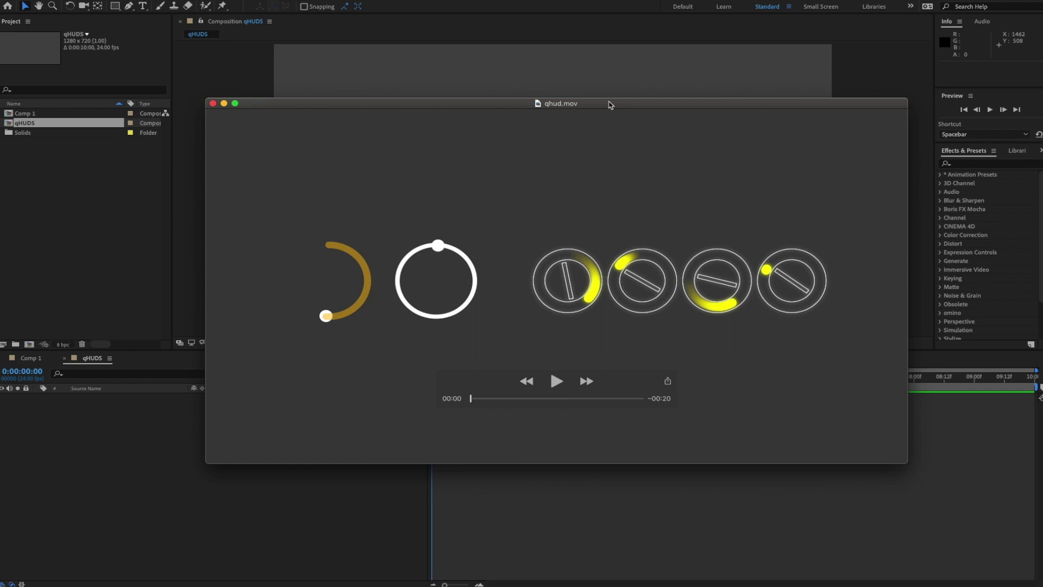
left_click(556, 382)
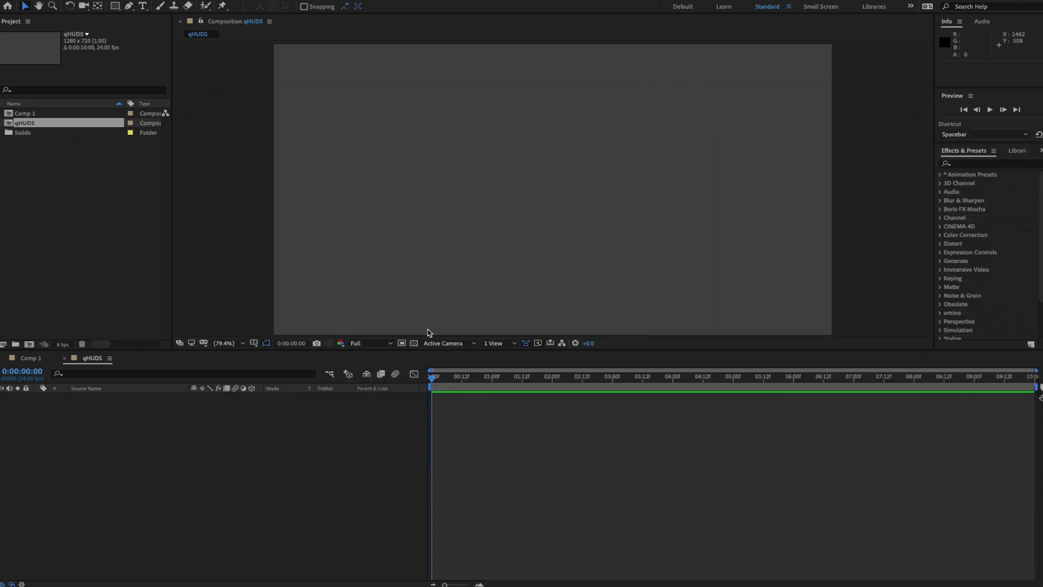
- Change the qHUDS composition's background color to dark gray 333333
left_click(261, 454)
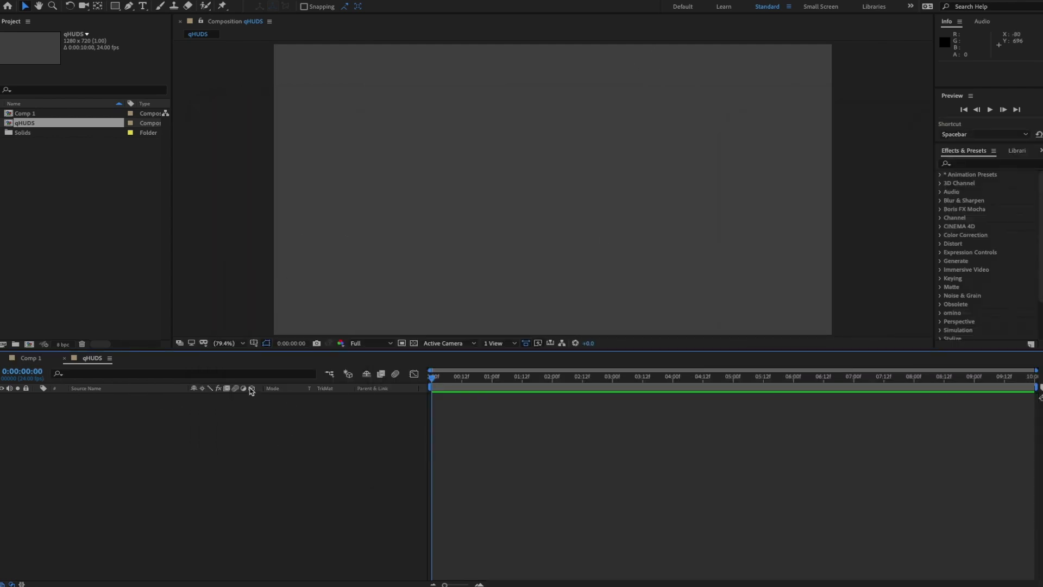
key("ctrl+k")
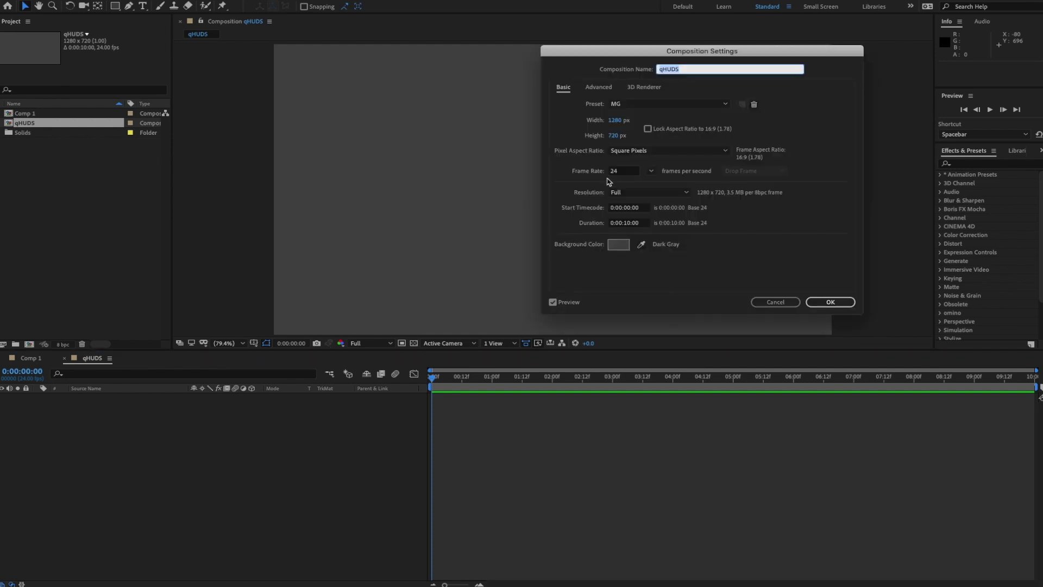
left_click(618, 245)
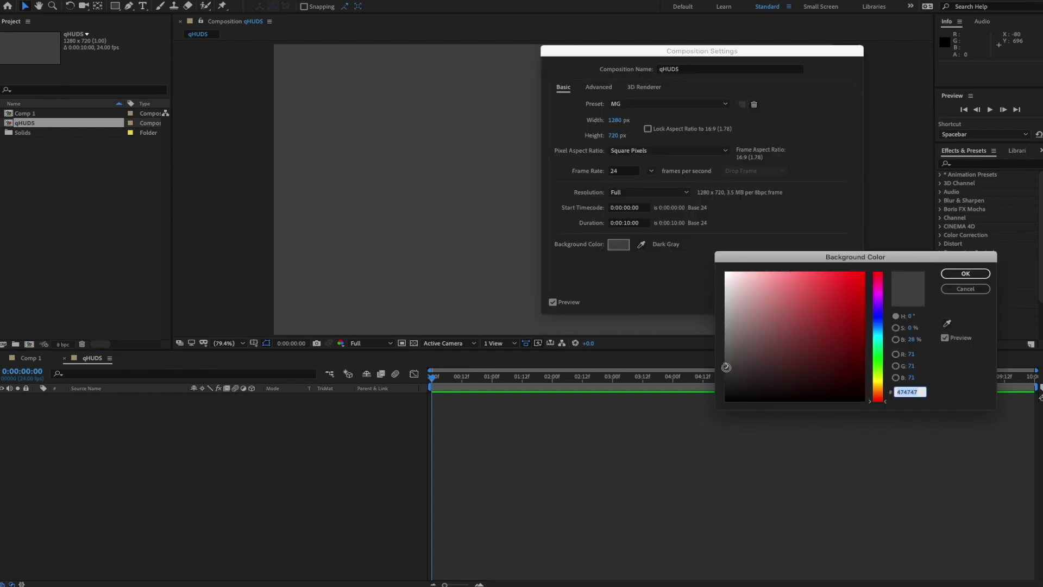
left_click_drag(727, 367, 725, 377)
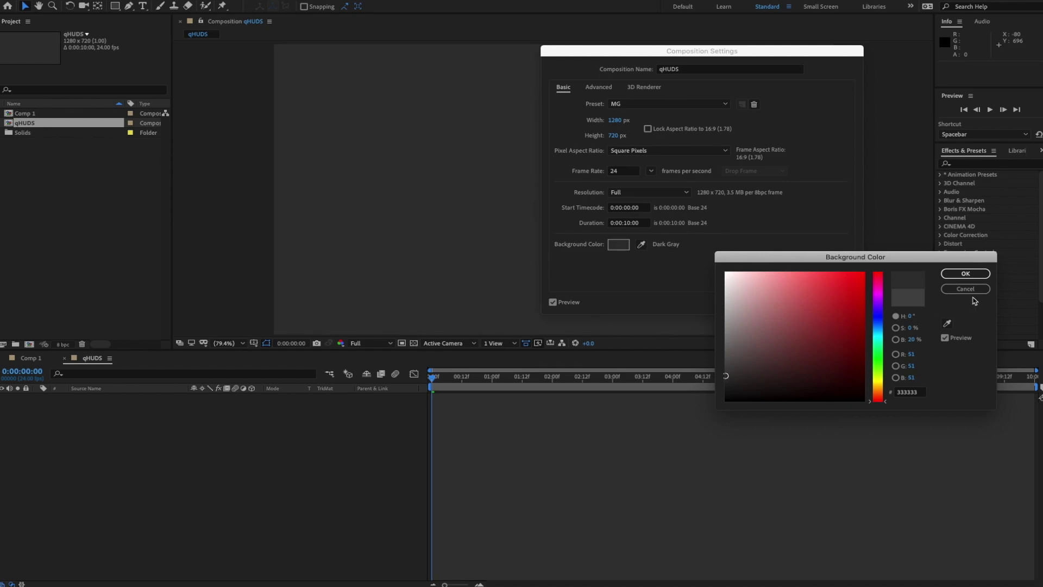
key("Return")
key("Return")
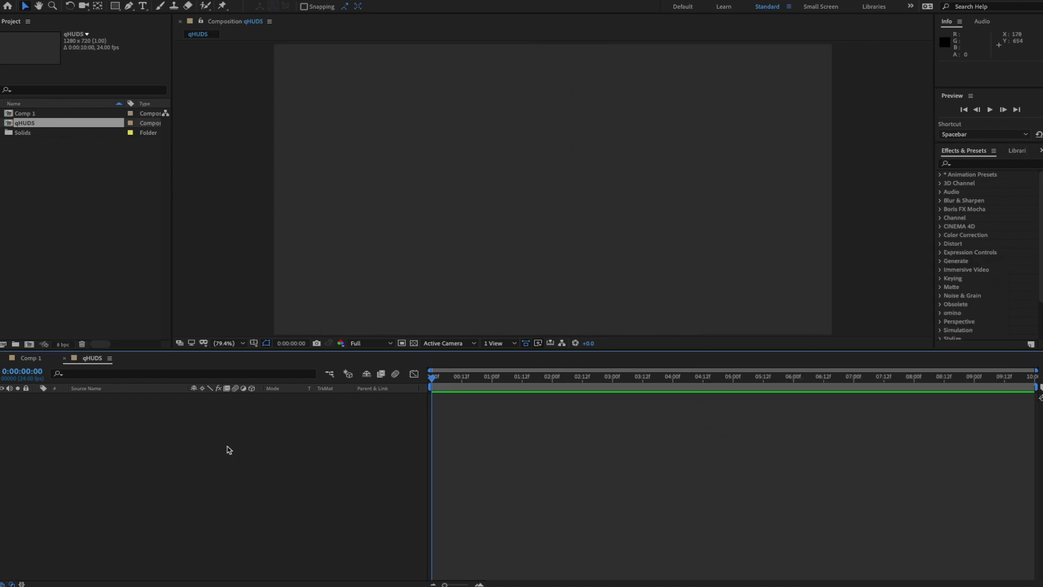
- Draw a circle about 220 px in diameter on a new shape layer with the Ellipse tool
left_click(115, 6)
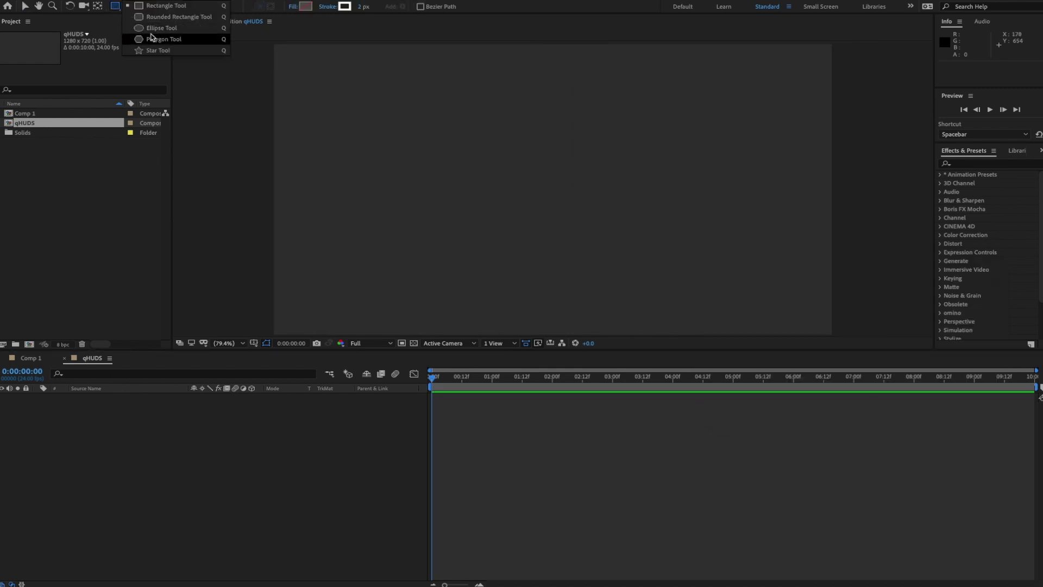
left_click(174, 33)
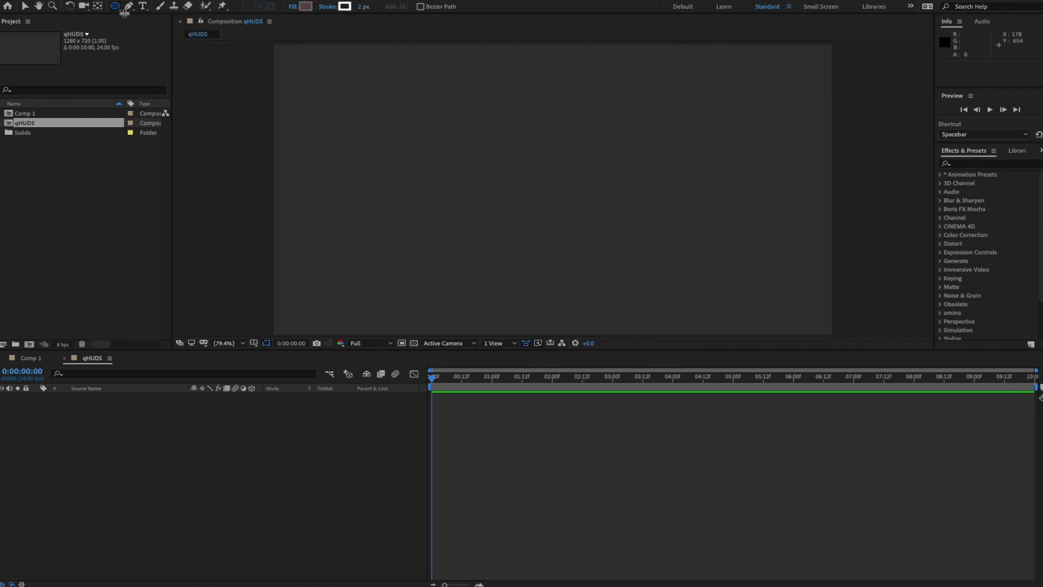
left_click_drag(421, 141, 514, 227)
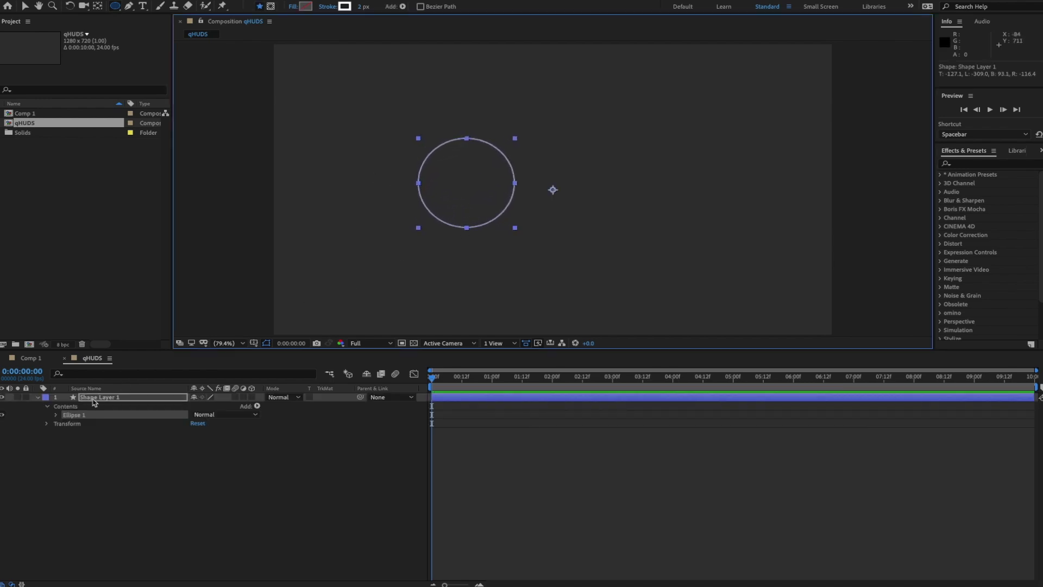
- Center the circle by setting the Ellipse 1 group's transform position to 0, 0
left_click(55, 416)
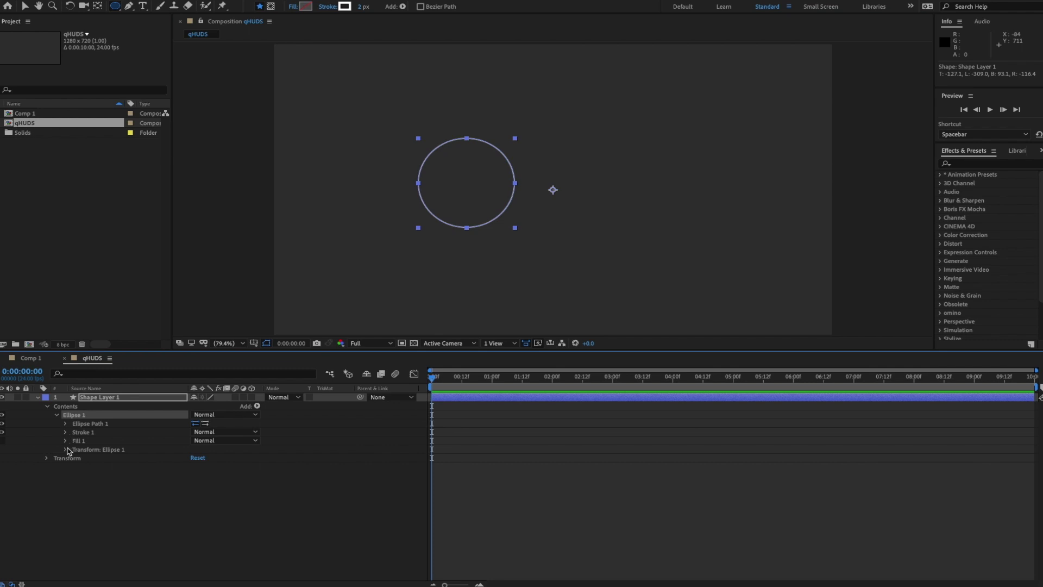
left_click(65, 449)
left_click(199, 466)
type("0")
key("Tab")
type("0")
key("Return")
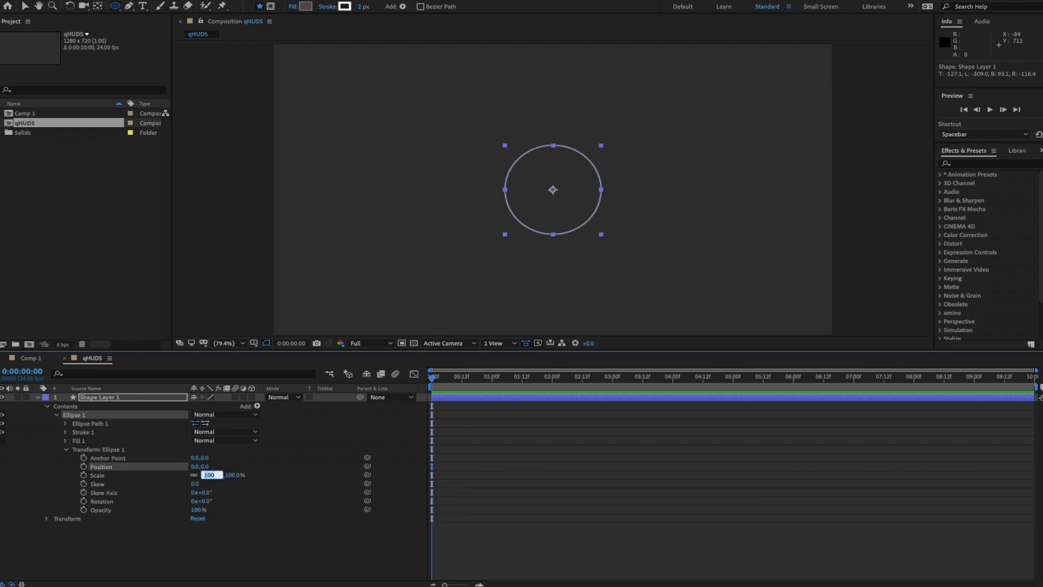
left_click(256, 551)
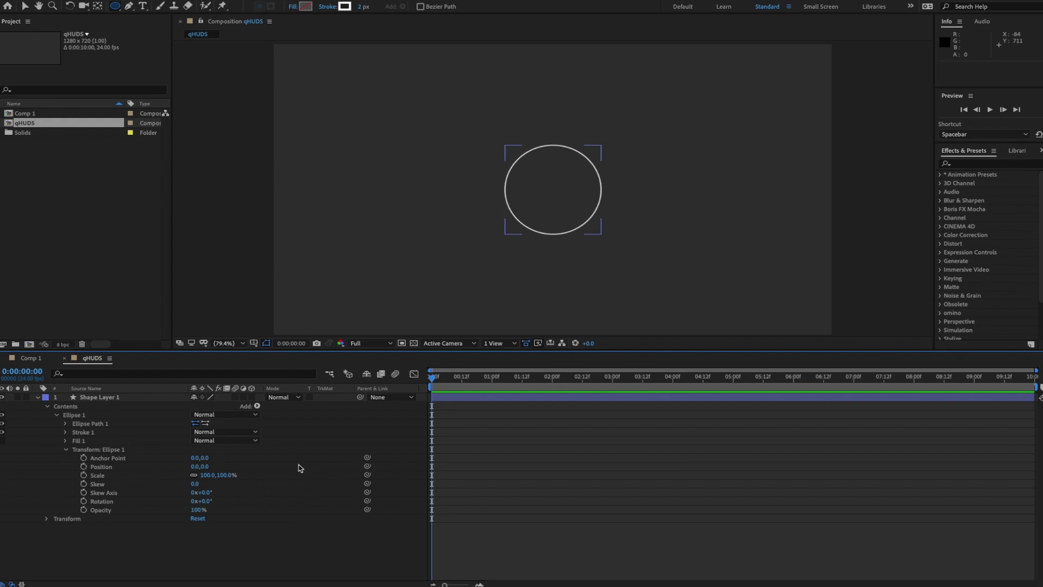
left_click(66, 450)
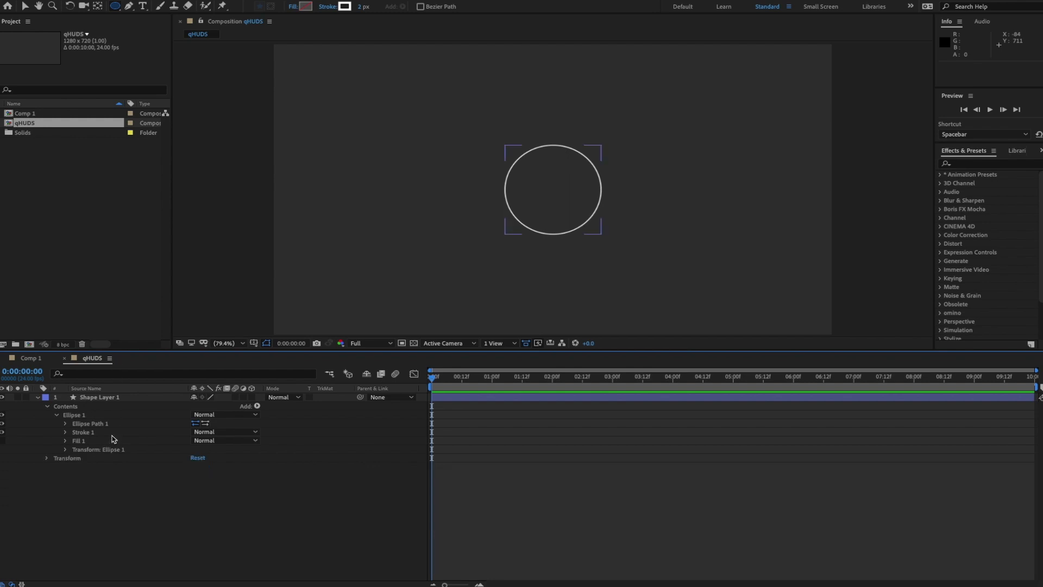
- Duplicate the ellipse path and shrink the copy to 146.3 by 146.3 to form a concentric inner ring
left_click(85, 423)
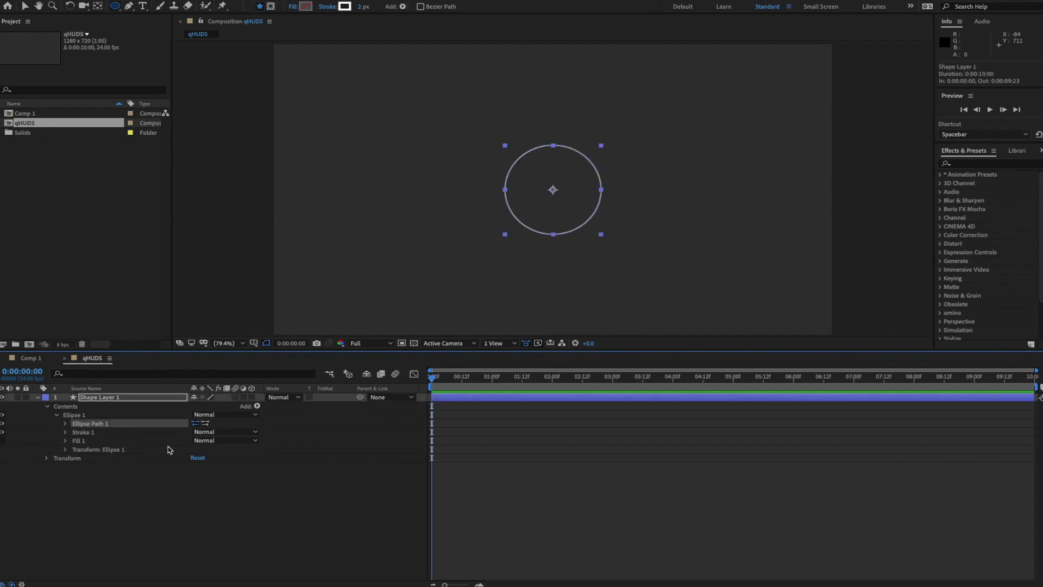
key("ctrl+d")
left_click(66, 432)
left_click(203, 441)
left_click_drag(203, 442, 178, 454)
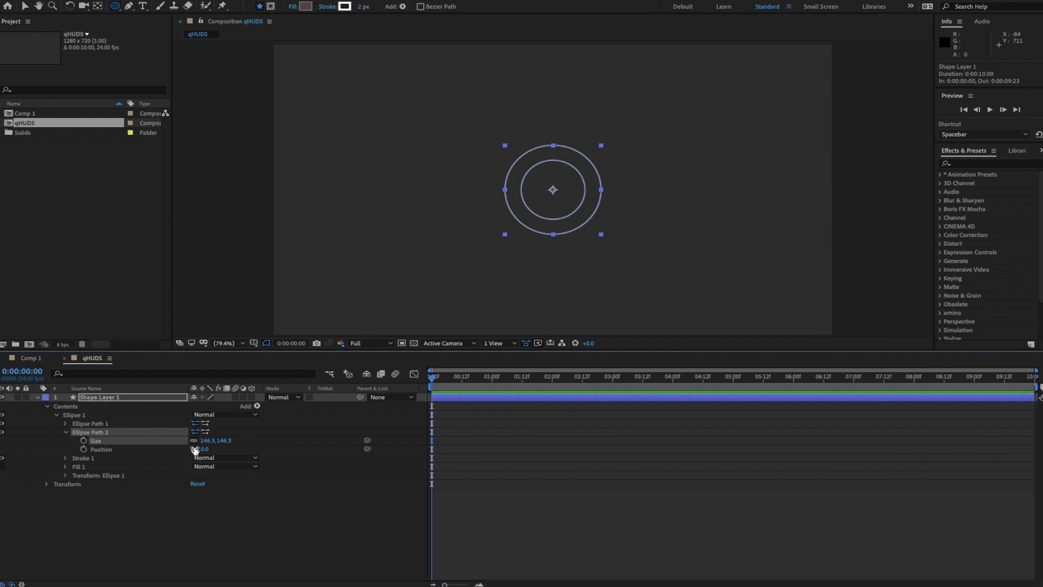
left_click(228, 533)
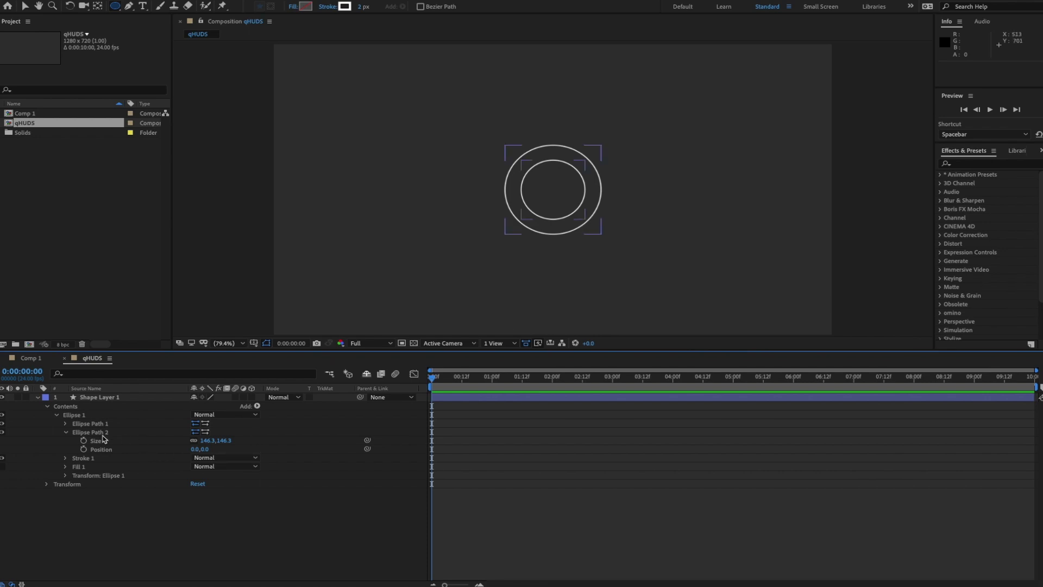
left_click(64, 433)
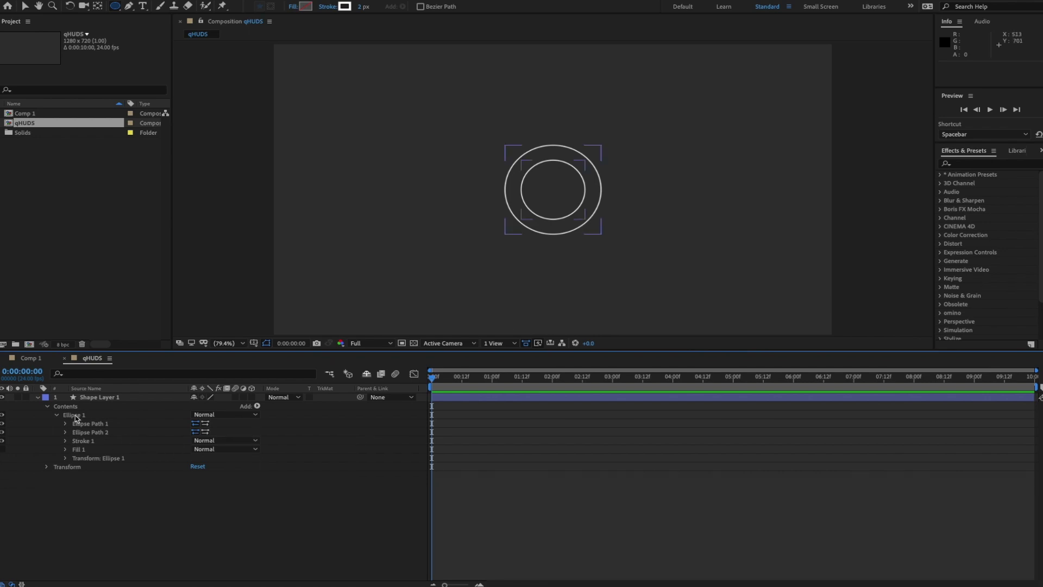
- Rename the Ellipse 1 group to "elements"
left_click(75, 416)
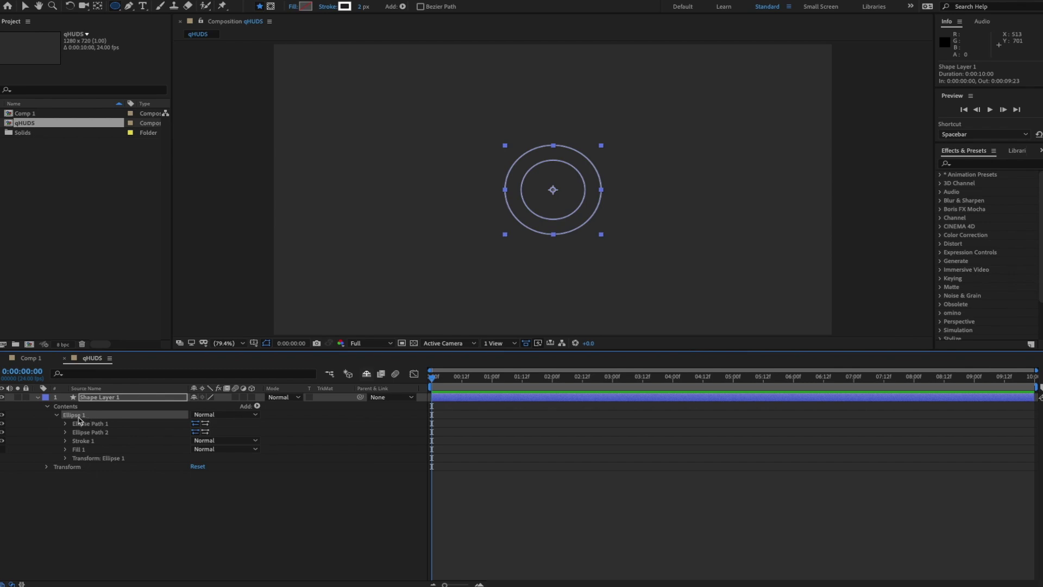
key("Return")
type("ele")
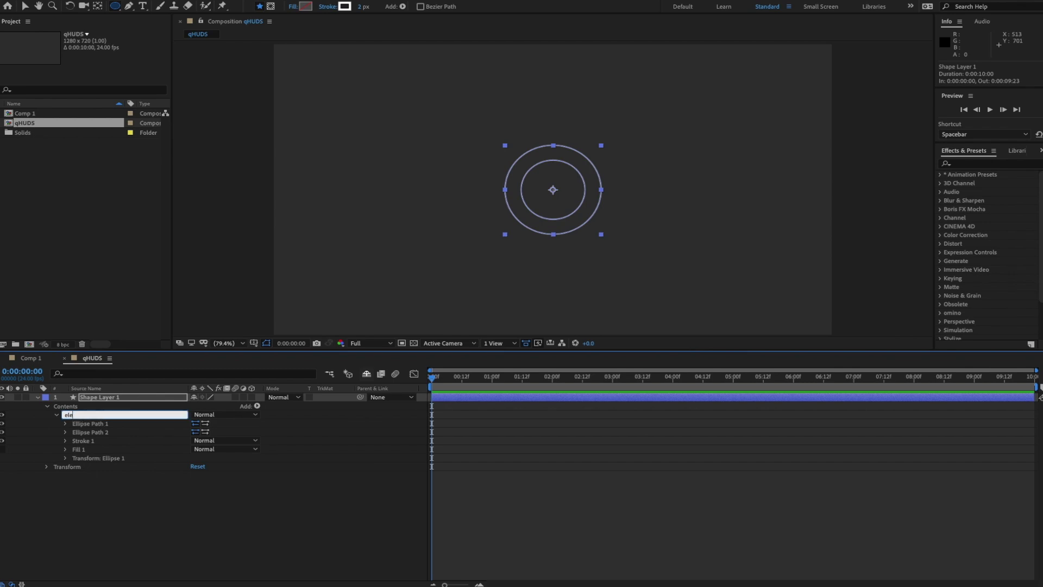
type("ments")
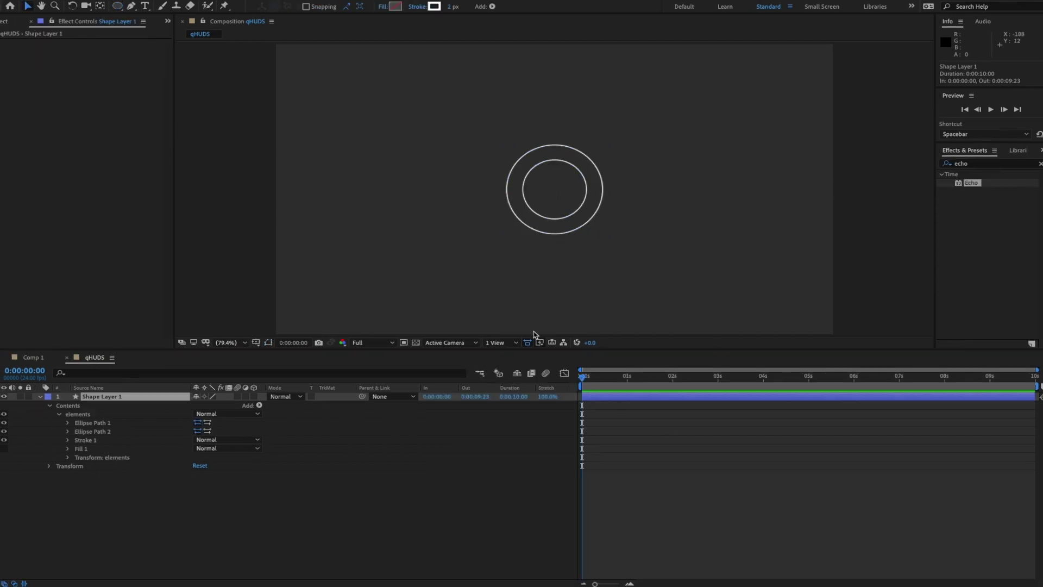
- Add an empty group inside the elements group, place it above the ellipse paths, and name it DIAL
left_click(89, 417)
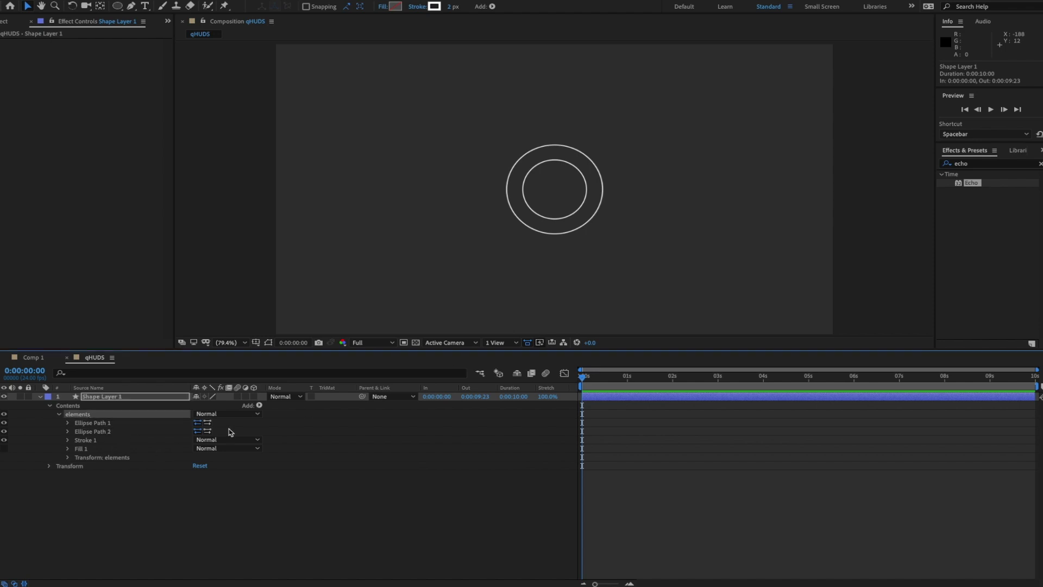
left_click(259, 405)
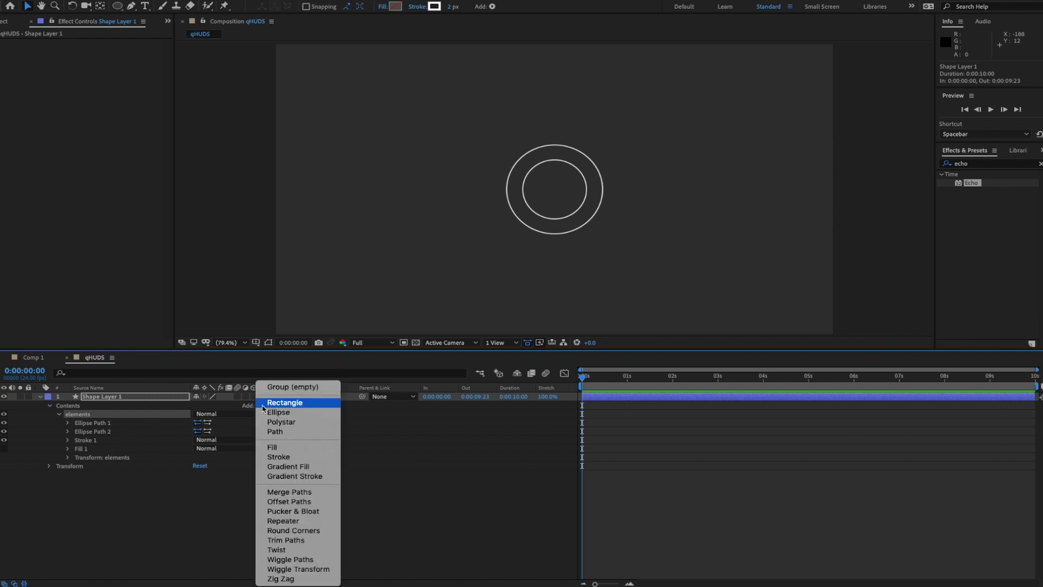
left_click(284, 386)
left_click_drag(83, 441, 83, 422)
key("Return")
type("D")
key("Return")
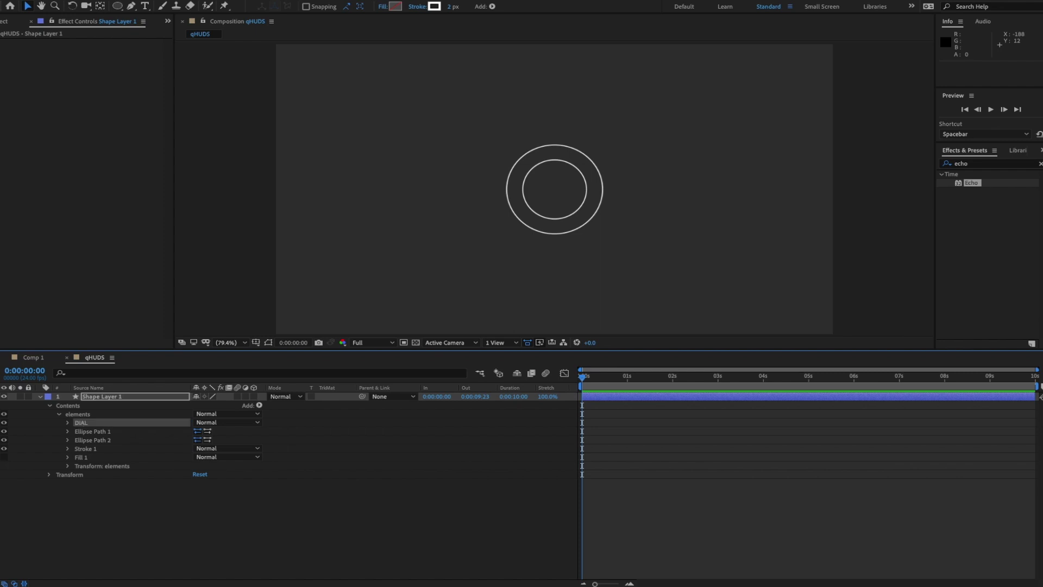
- Add a rectangle path inside the DIAL group and show its properties
left_click(68, 423)
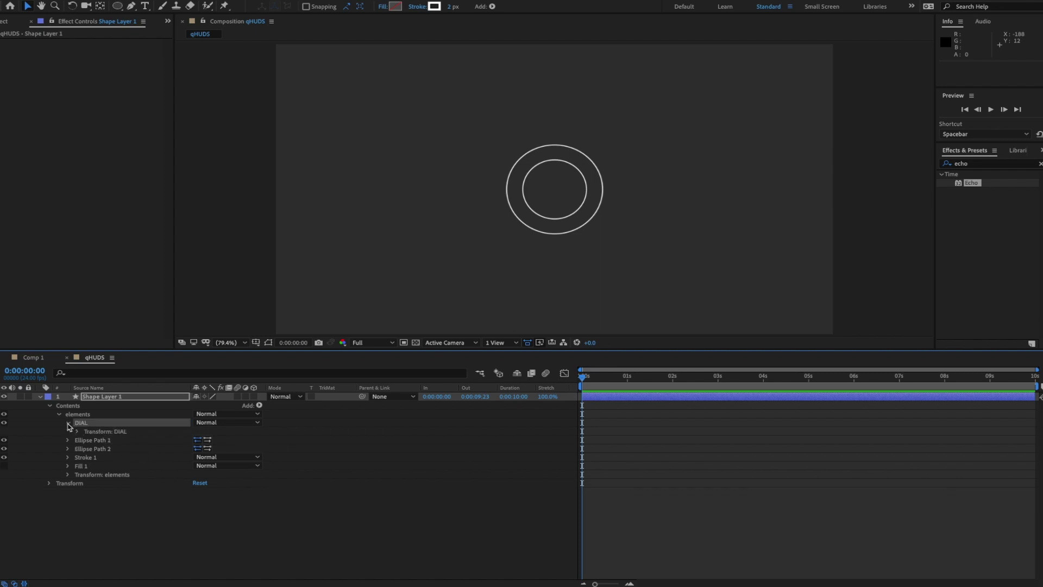
left_click(259, 405)
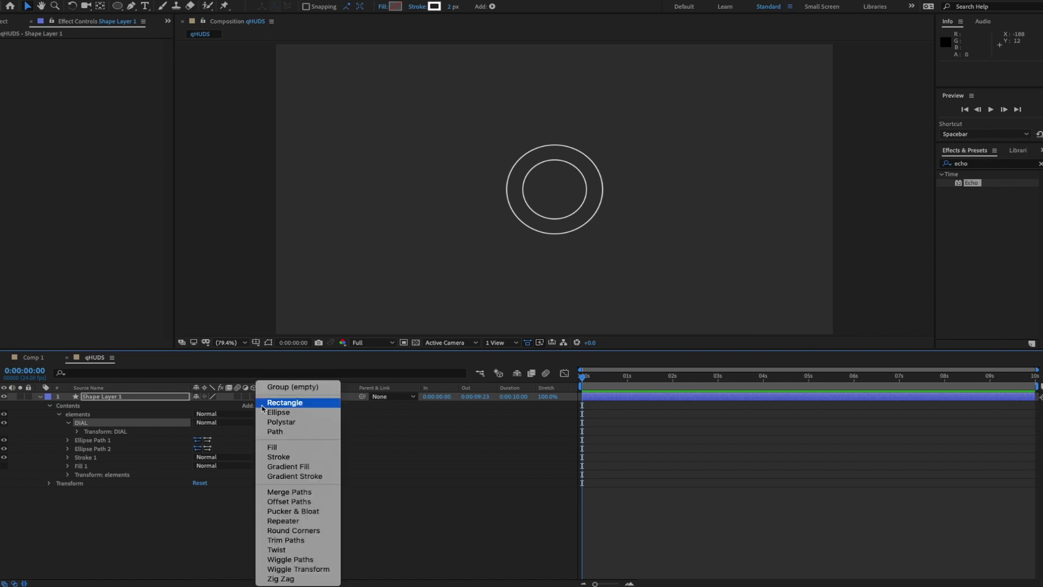
left_click(296, 405)
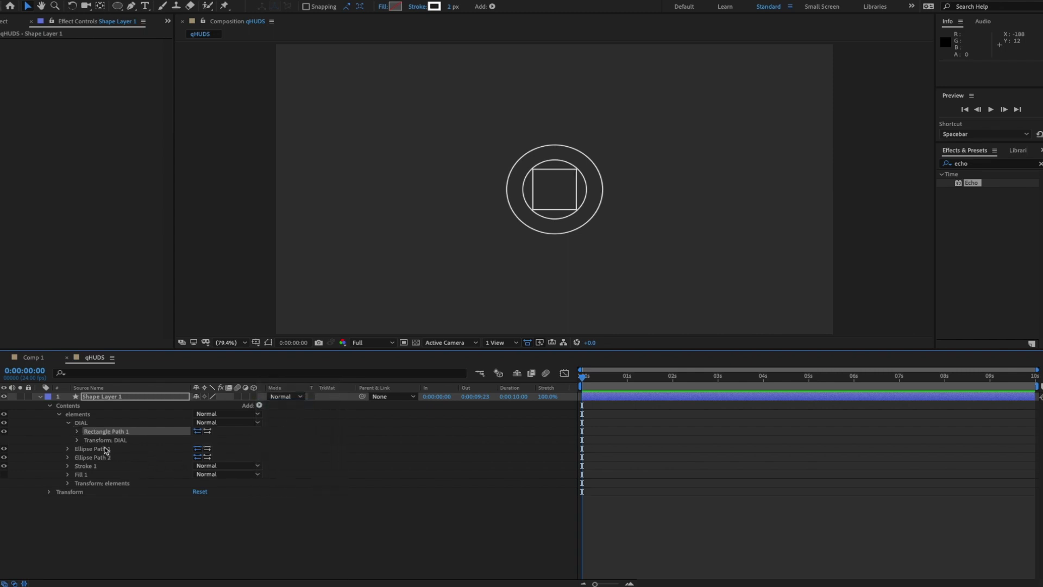
left_click(77, 432)
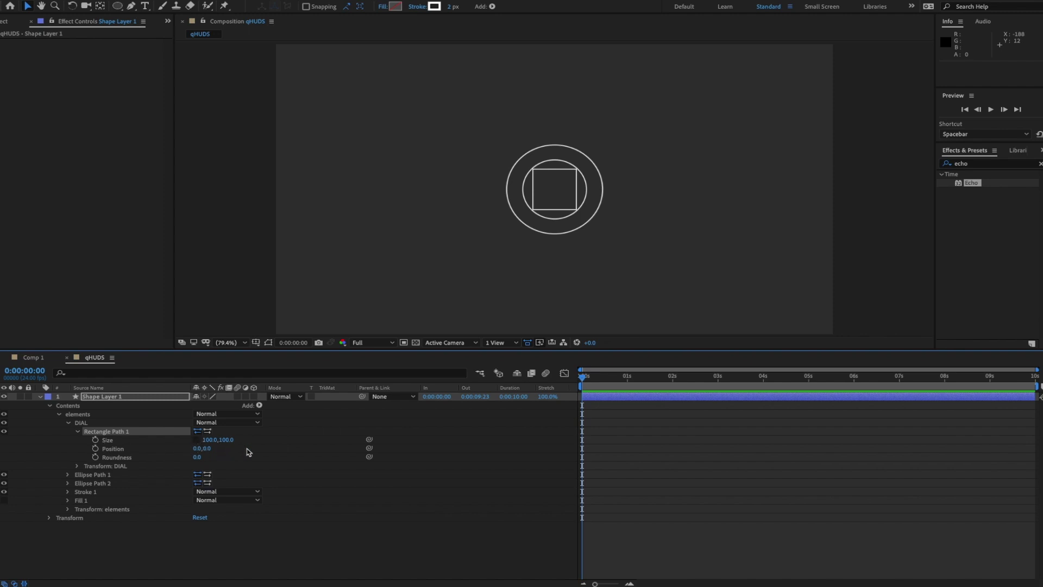
- Set the DIAL rectangle's size to 10 by 90 with unlinked proportions and its roundness to 14
left_click_drag(220, 445, 191, 447)
left_click(209, 440)
type("10")
key("Return")
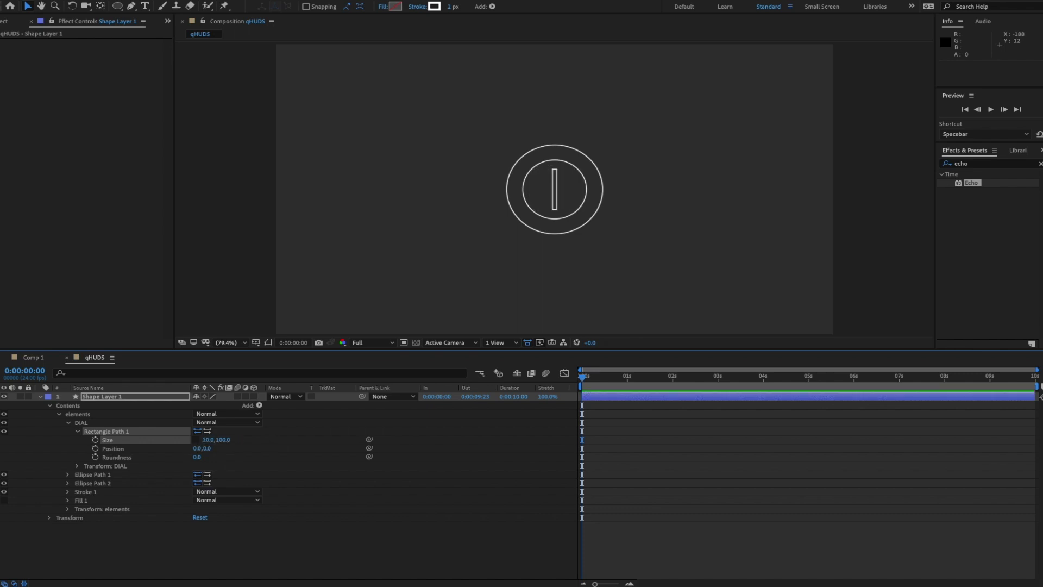
left_click(223, 439)
type("90")
key("Return")
left_click_drag(197, 457, 201, 458)
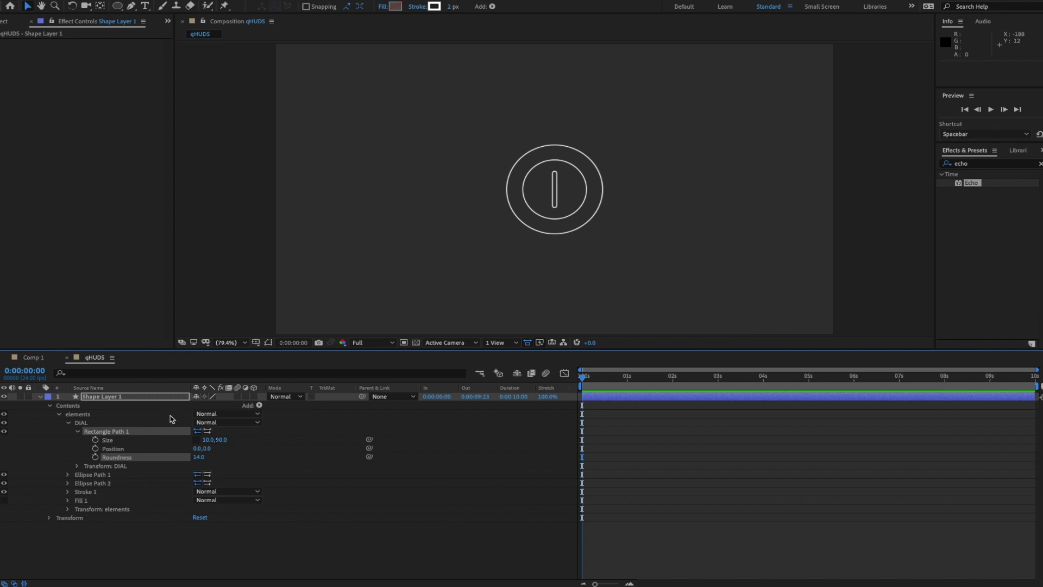
left_click(68, 424)
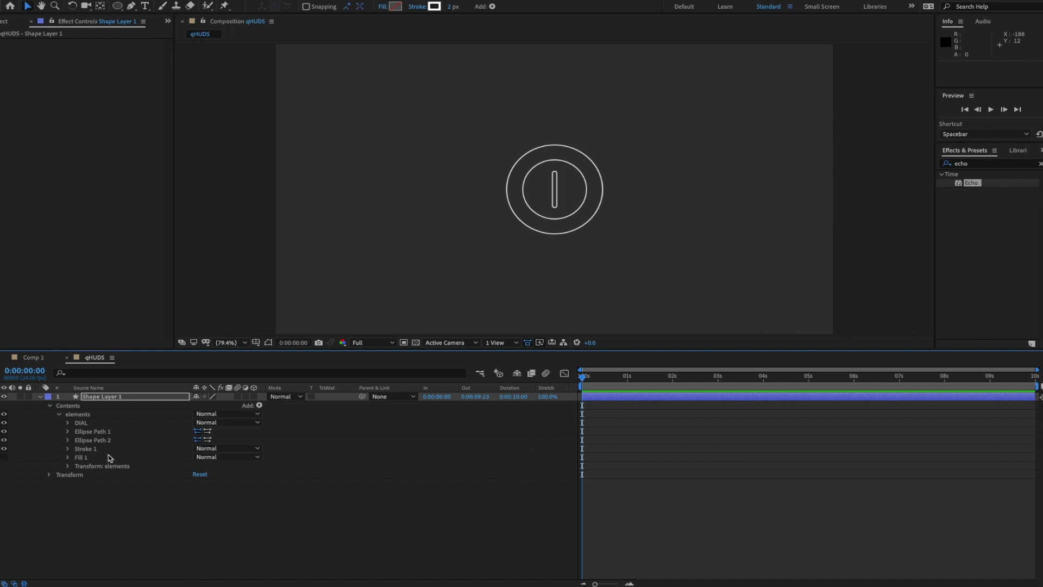
- Add a Repeater to the elements group and set its transform position to 251, 0 to space the copies apart
left_click(78, 414)
left_click(259, 405)
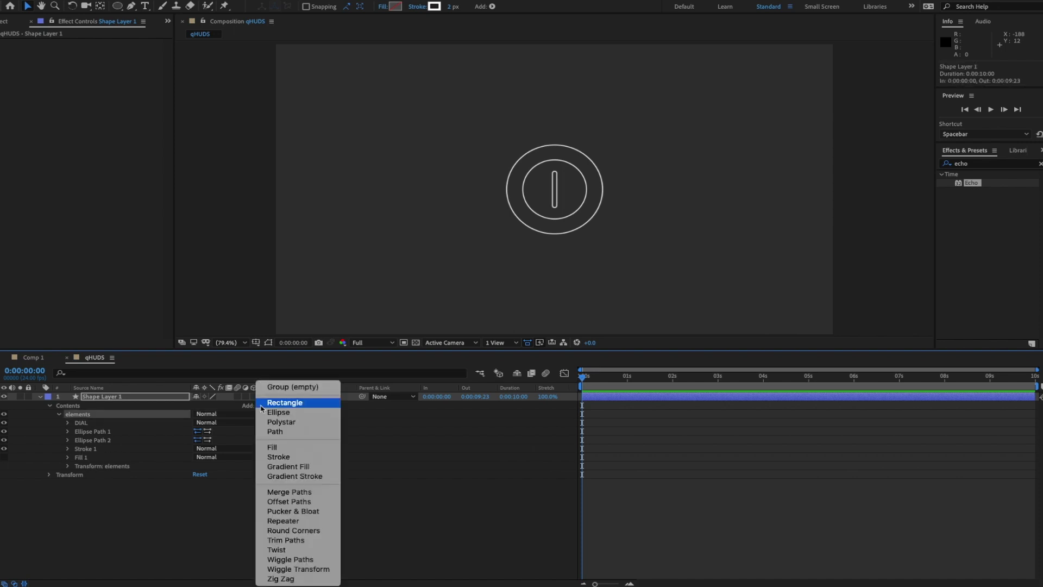
left_click(294, 522)
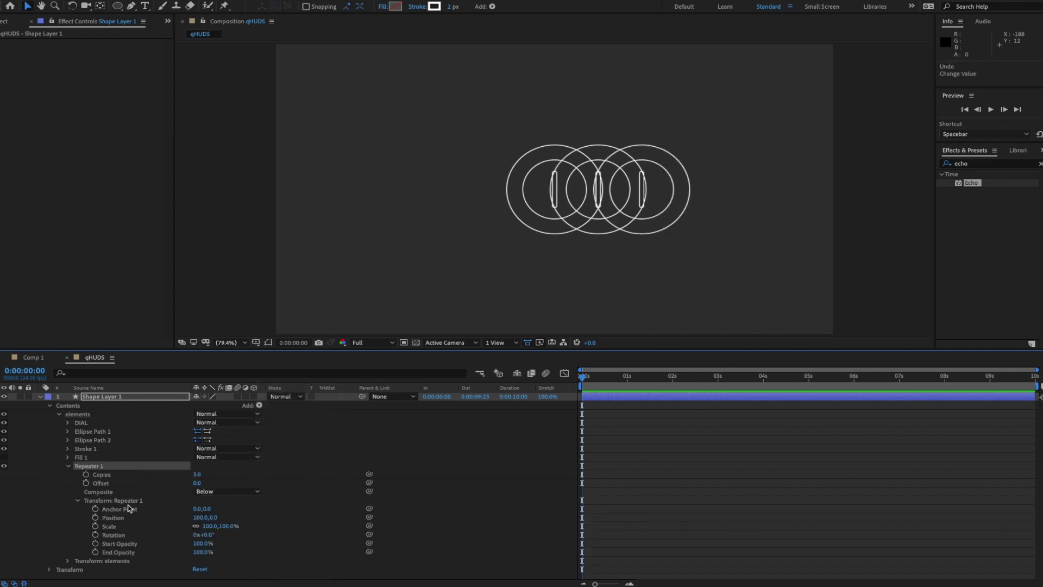
left_click_drag(199, 517, 288, 515)
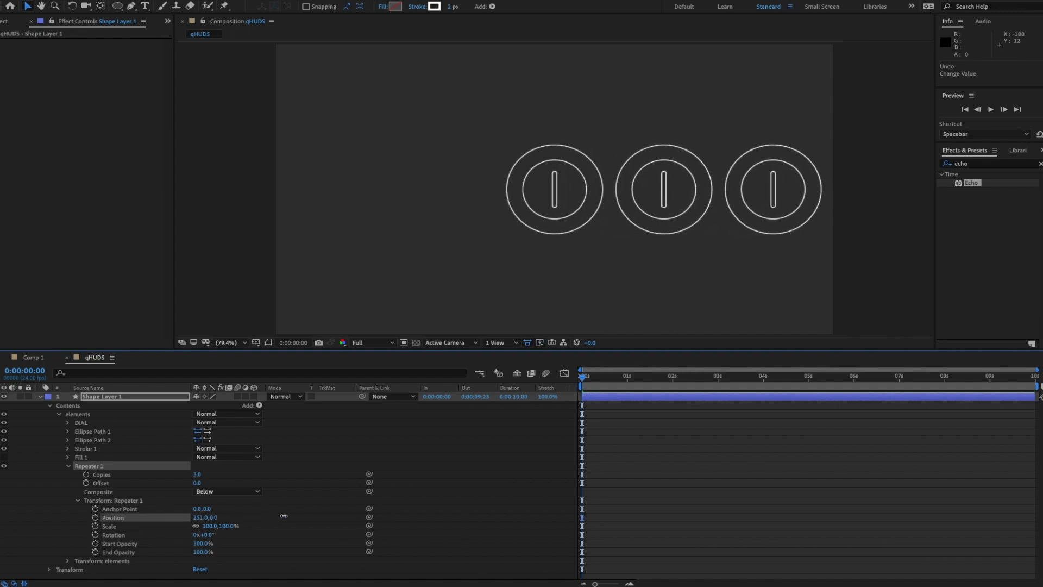
left_click(68, 465)
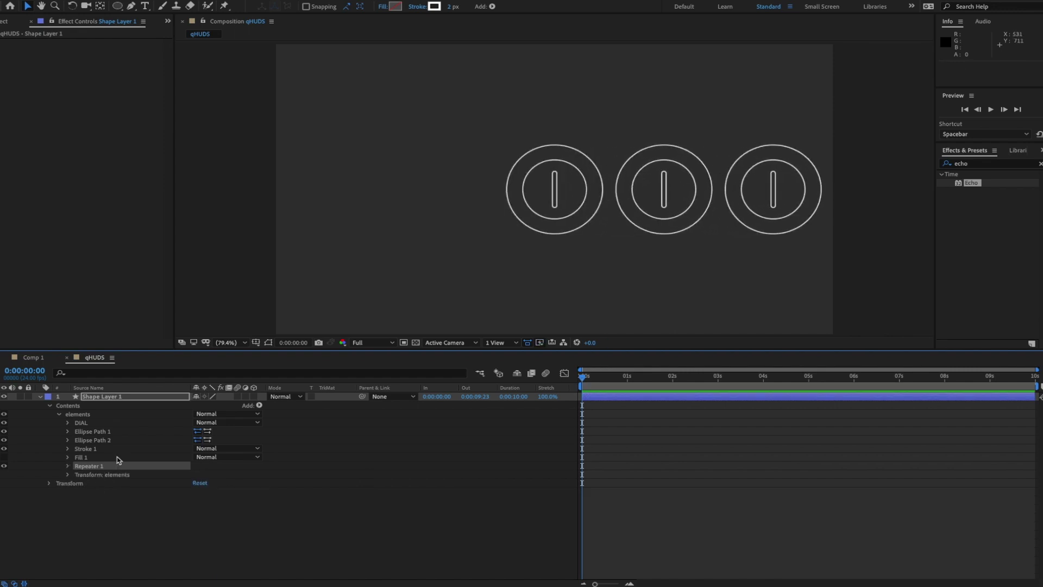
- Add a Wiggle Transform to the elements group, place it below the repeater, and show its transform properties
left_click(261, 406)
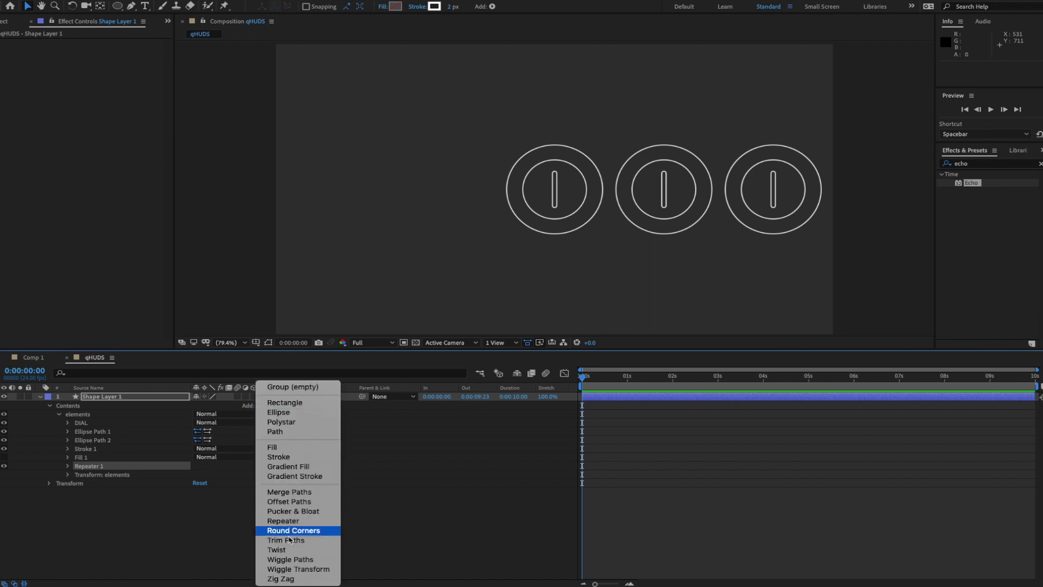
left_click(296, 569)
left_click_drag(107, 450, 103, 483)
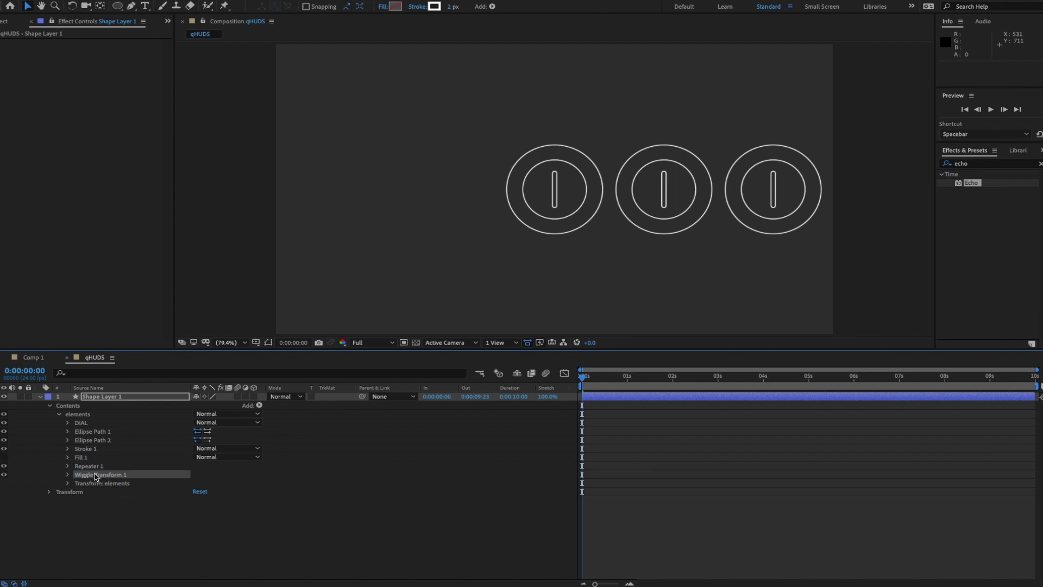
left_click(67, 475)
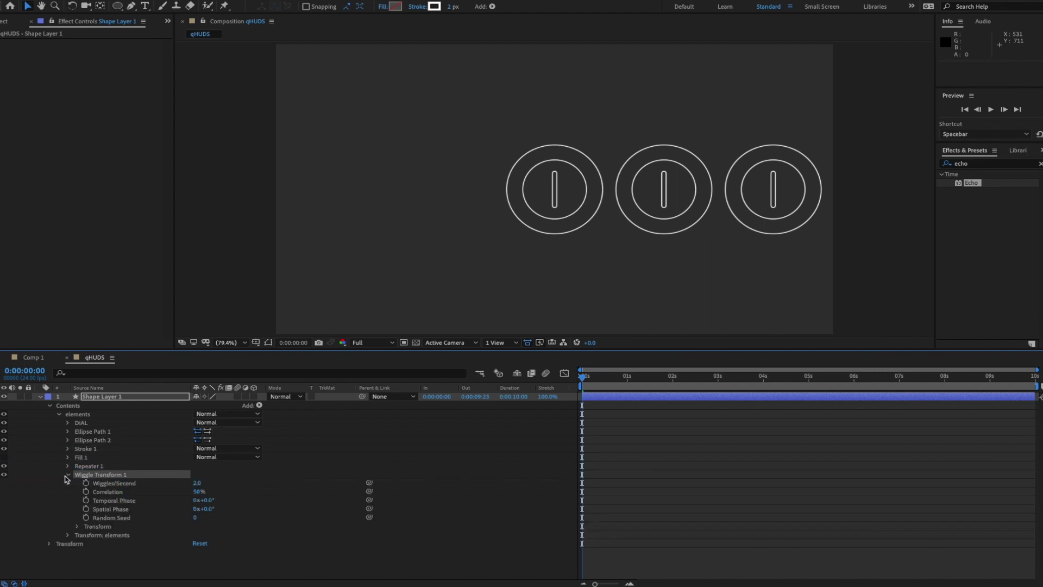
left_click(78, 527)
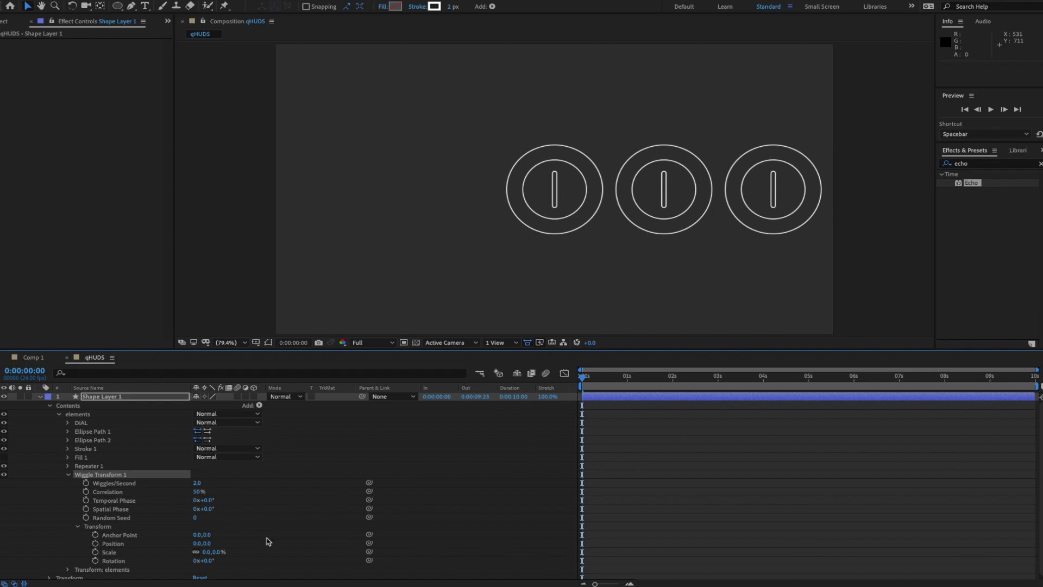
- Try a Wiggle Transform rotation of 270° and preview the dial animation
left_click(209, 558)
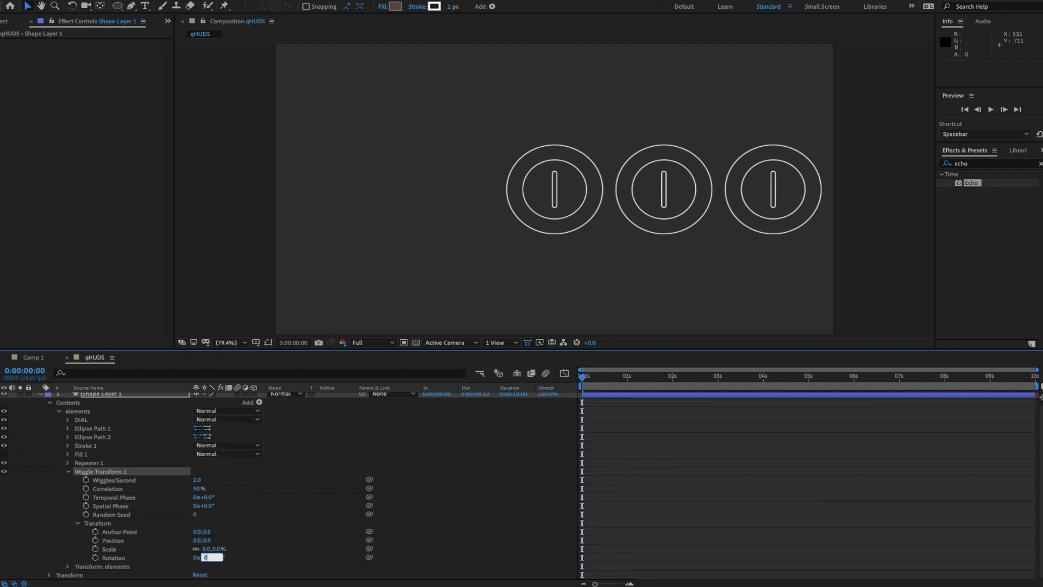
type("270")
key("Return")
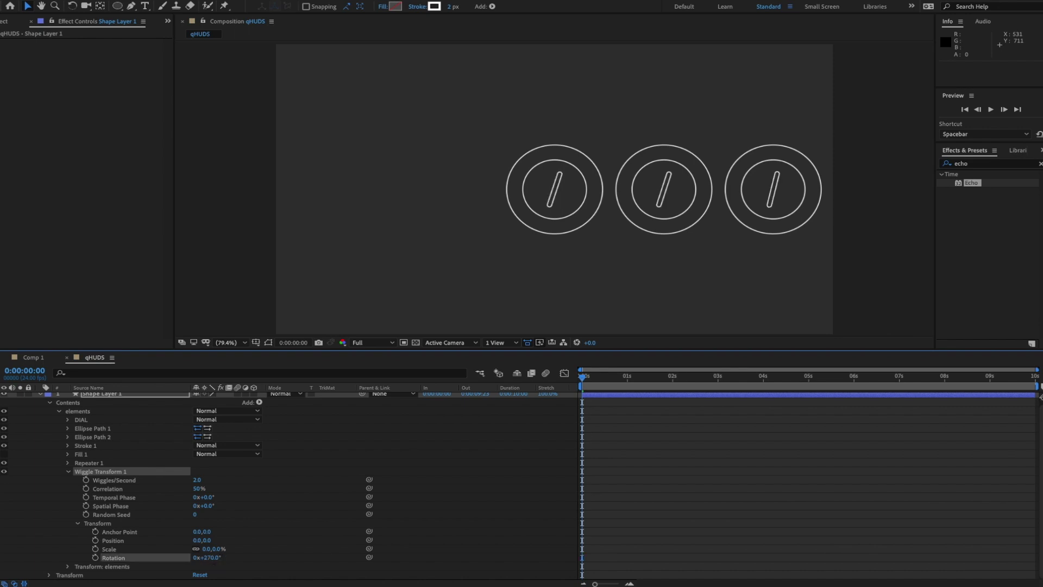
left_click(458, 457)
key("space")
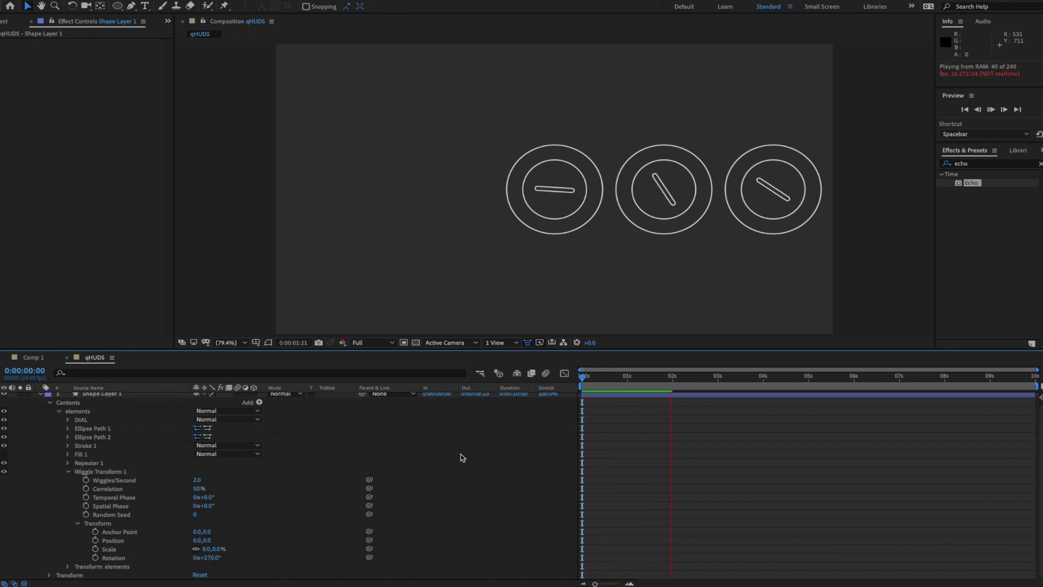
key("space")
- Set the Wiggle Transform's rotation to 180° and its Wiggles/Second to 1
left_click(212, 557)
type("180")
key("Return")
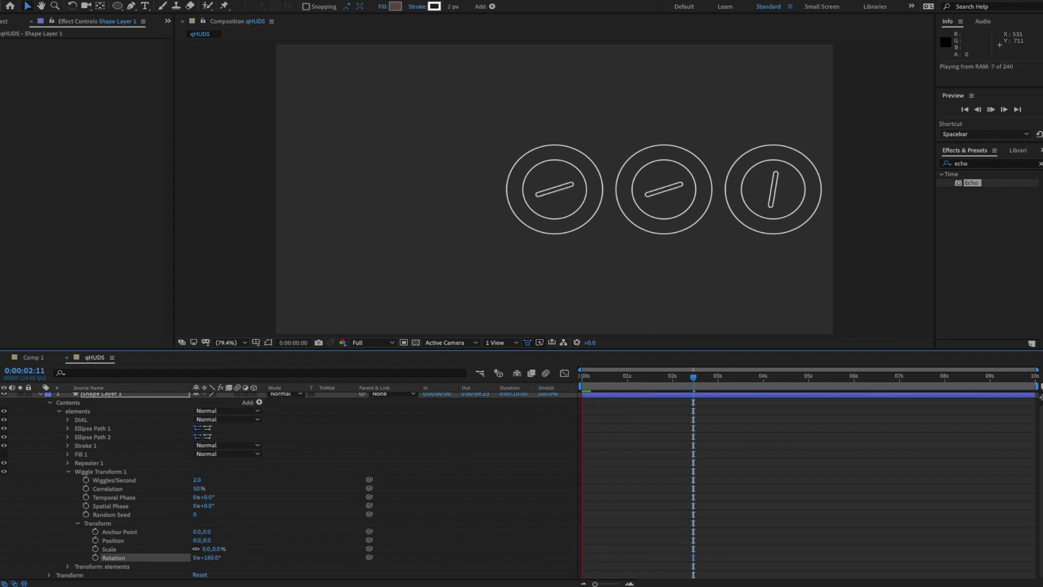
key("space")
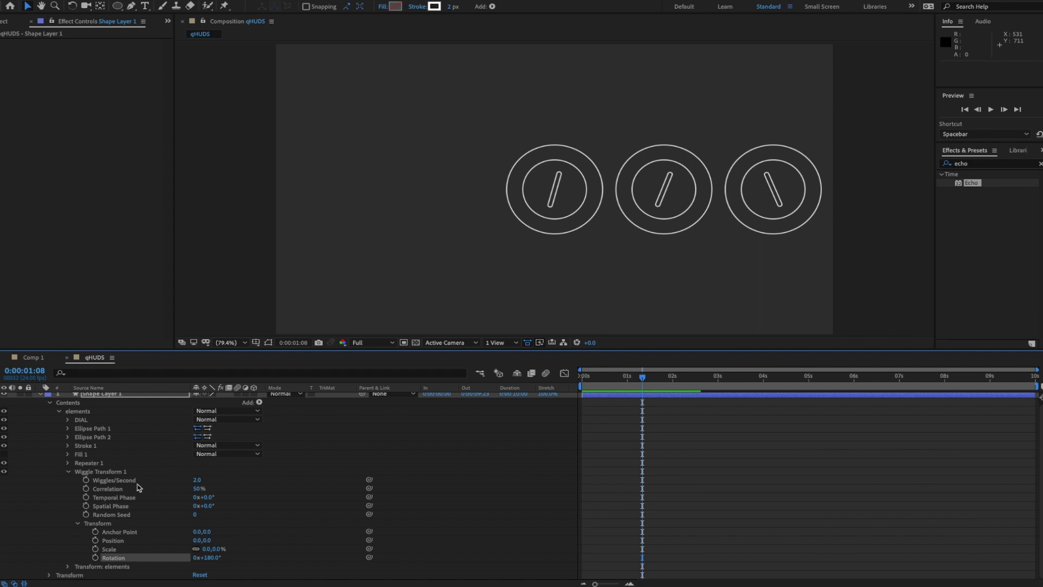
left_click(196, 480)
type("1")
key("Return")
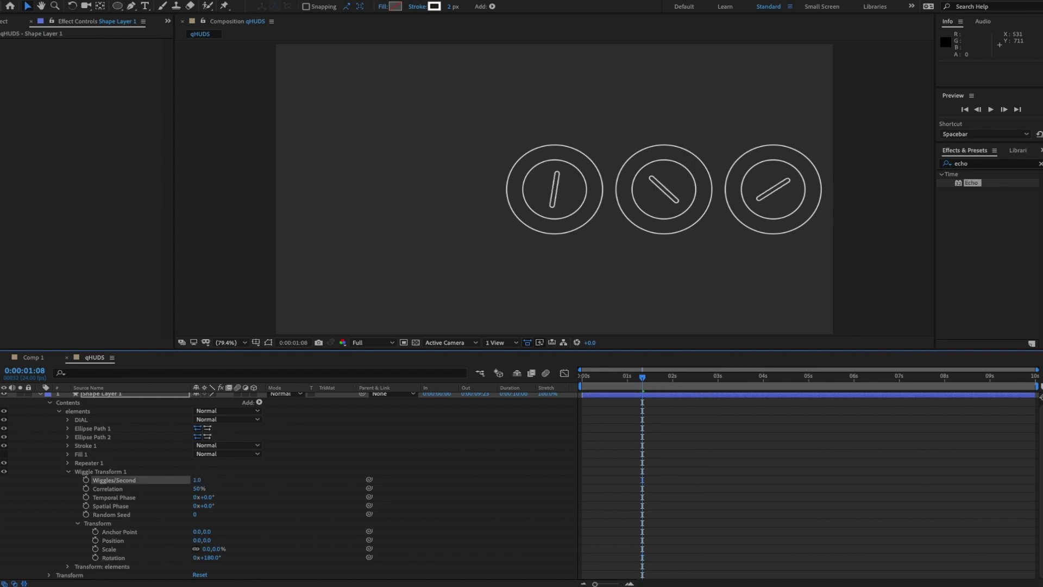
- Preview the slowed dial animation and set the composition's preview resolution to Half
key("space")
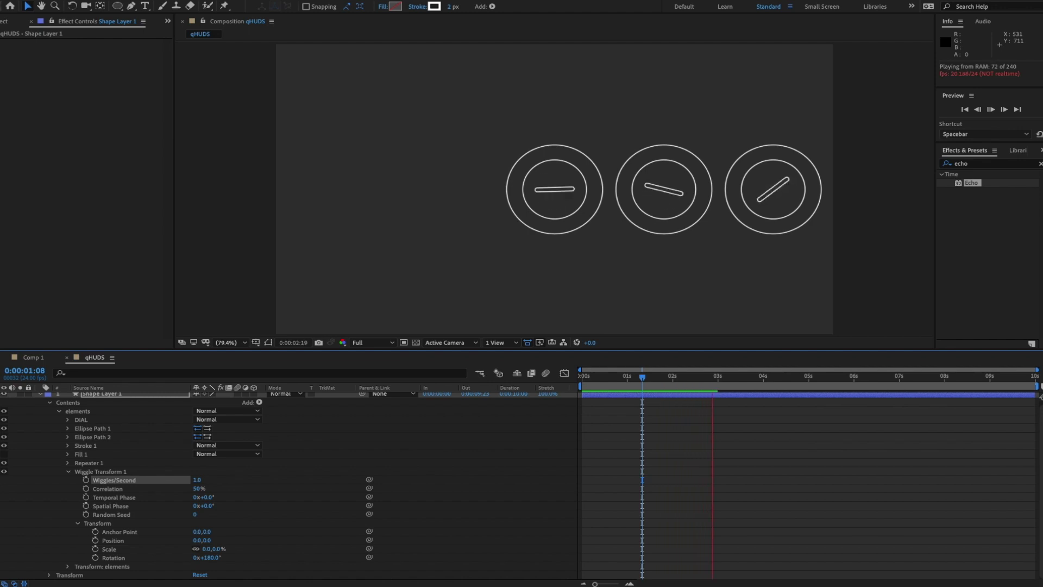
key("space")
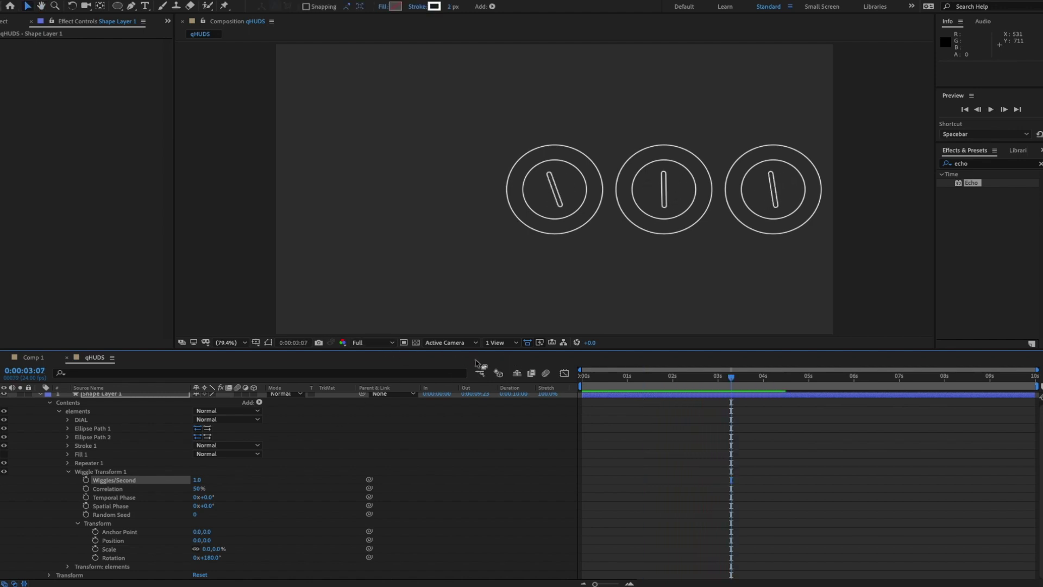
left_click(385, 343)
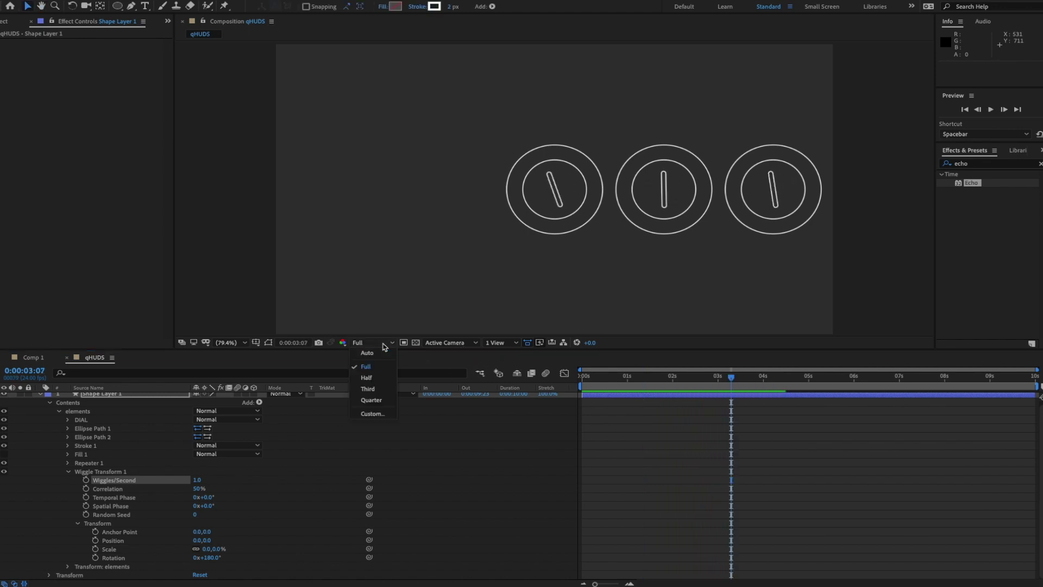
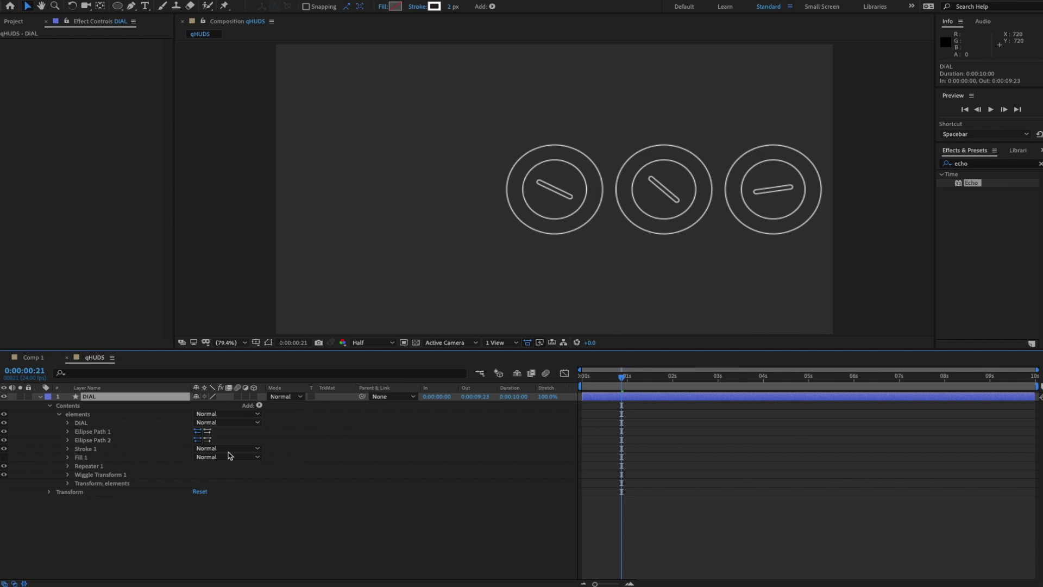
- Duplicate the DIAL layer and rename the copy Circle
key("ctrl+d")
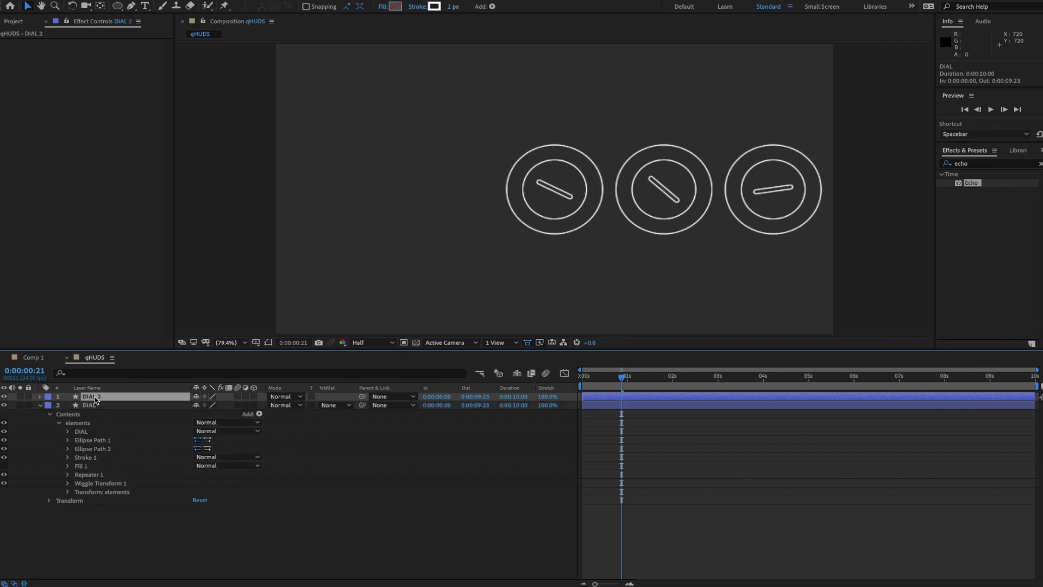
key("Return")
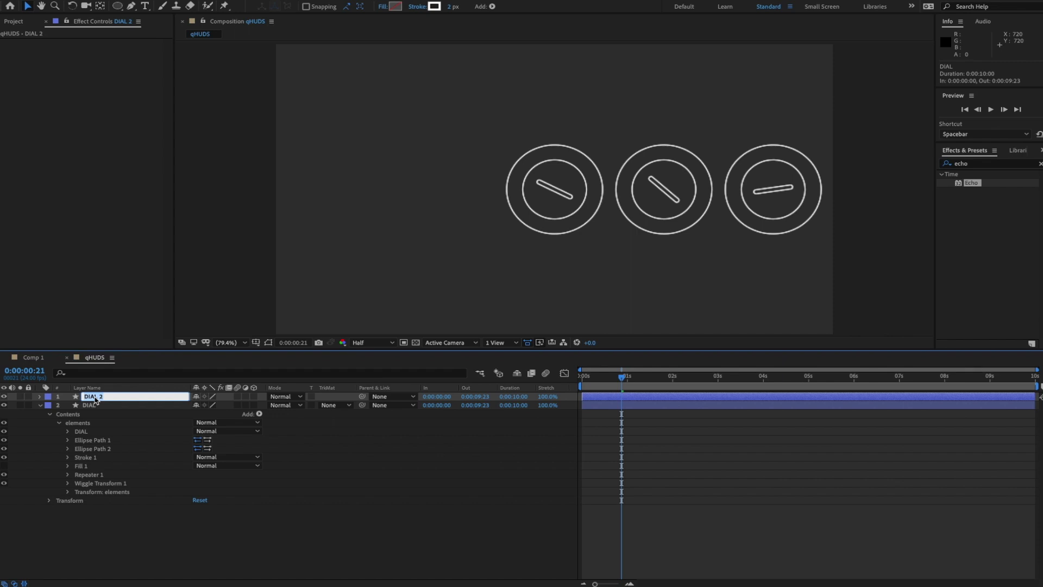
type("Cir")
key("Return")
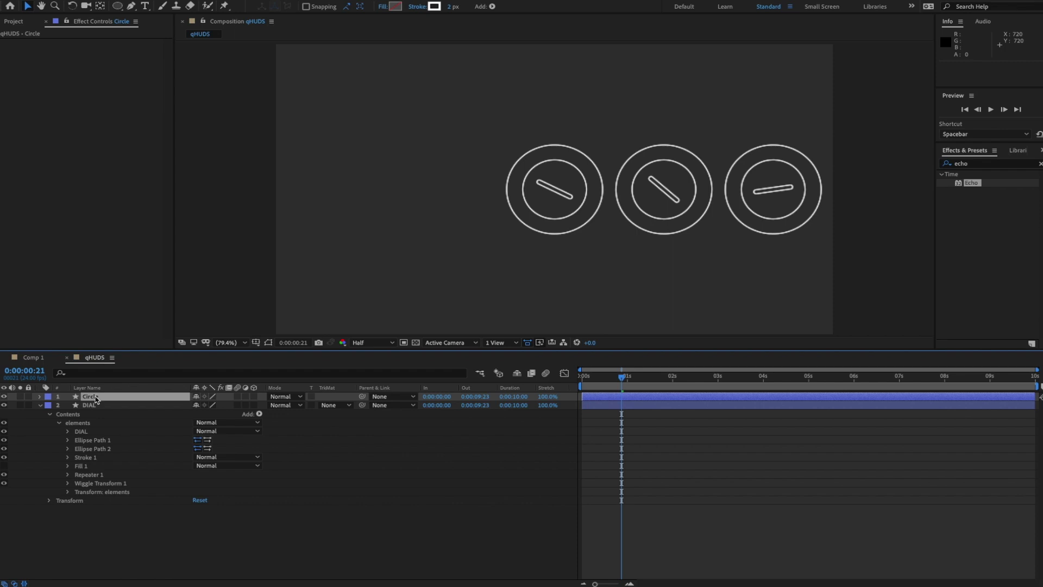
- Expand the Wiggle Transform settings in both the Circle and DIAL layers and compare their random seeds
left_click(42, 397)
left_click(49, 405)
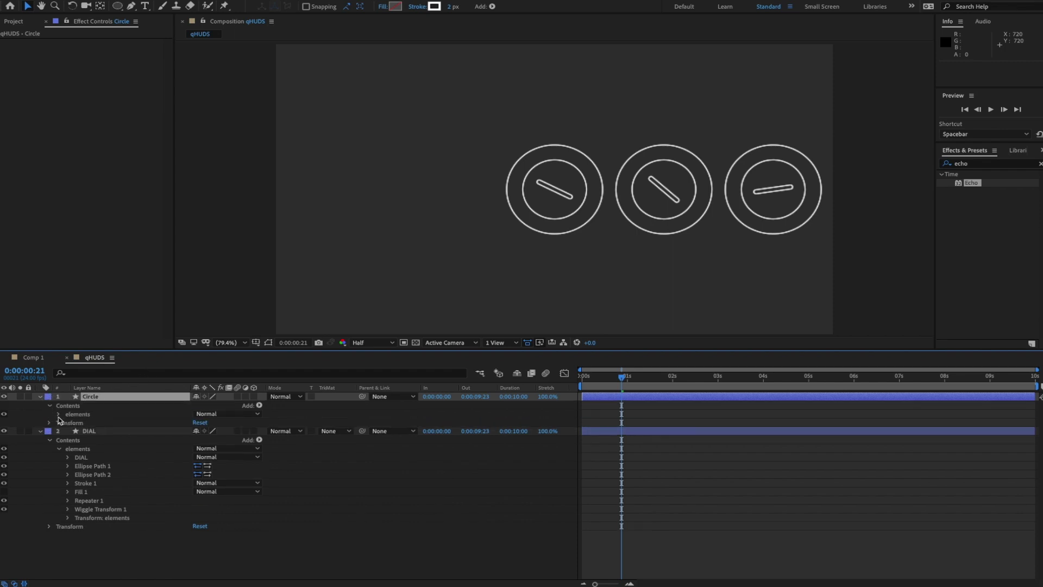
left_click(59, 415)
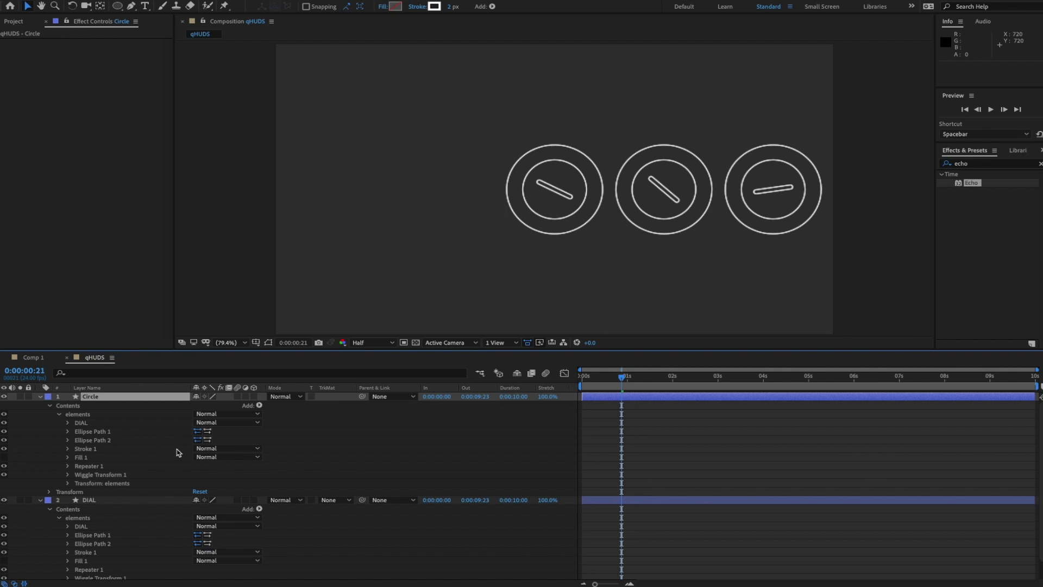
scroll(178, 452, "down", 2)
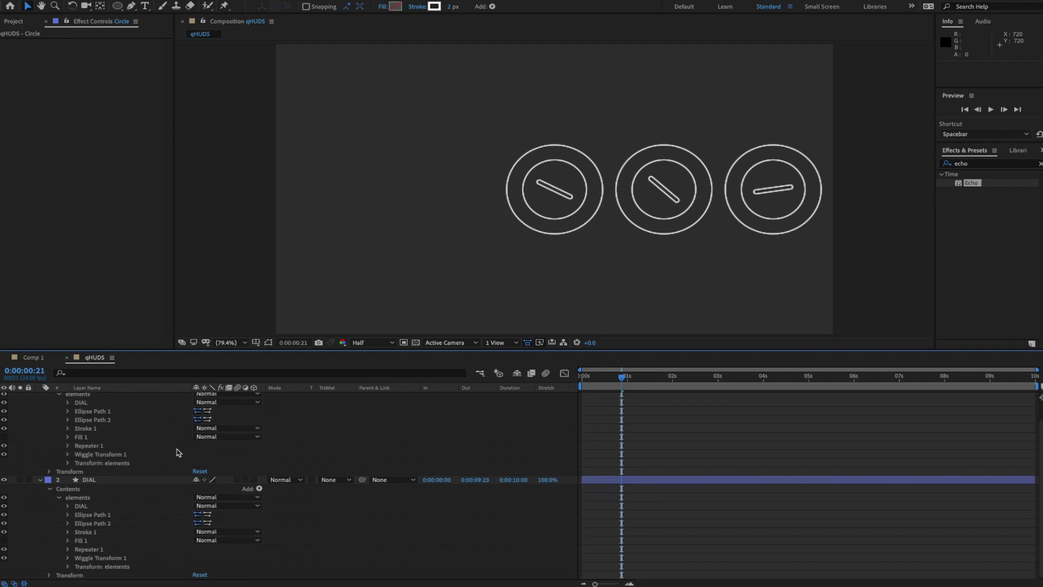
left_click(68, 557)
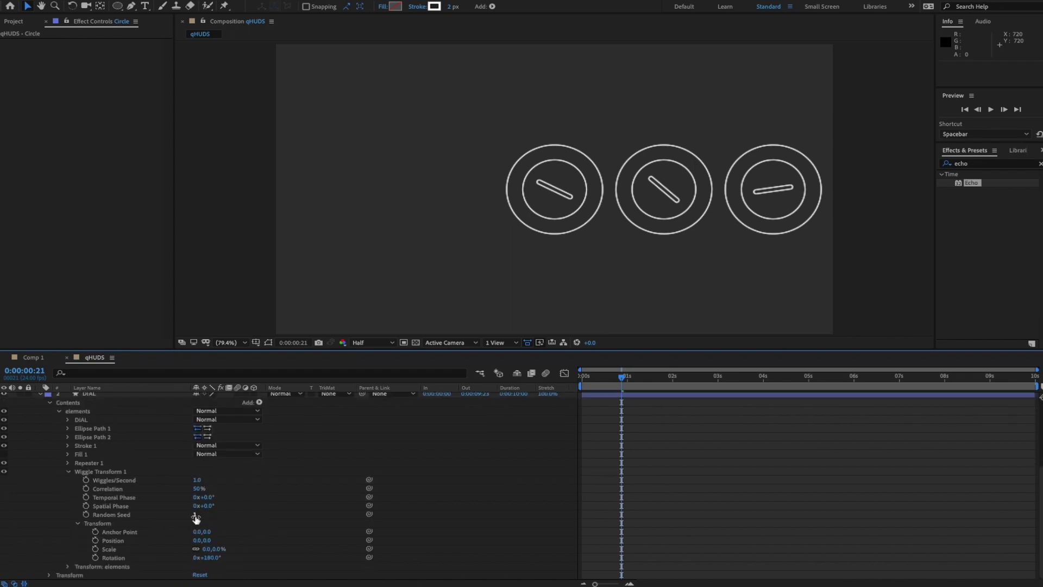
scroll(191, 519, "up", 2)
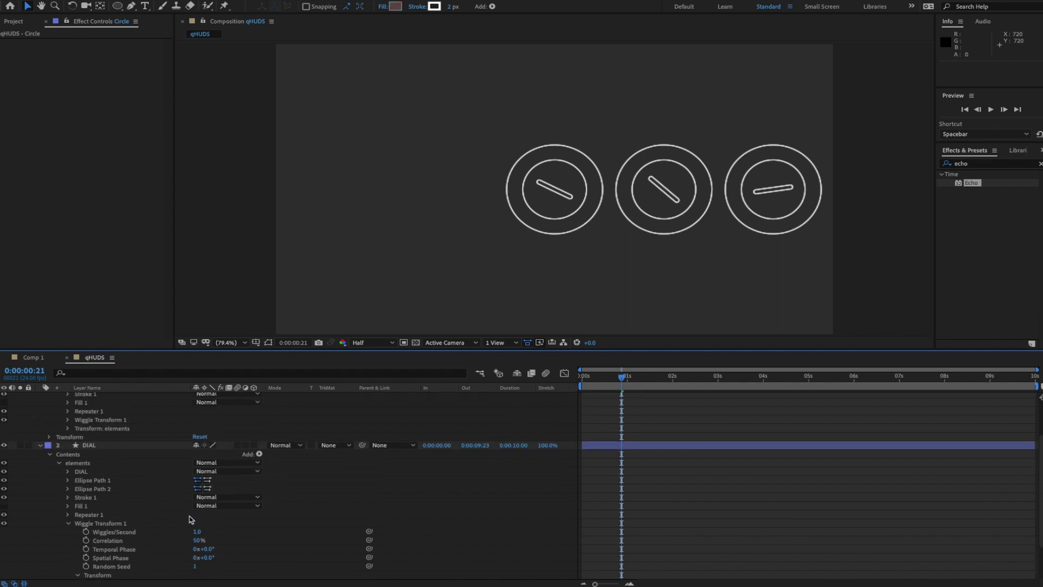
left_click(68, 421)
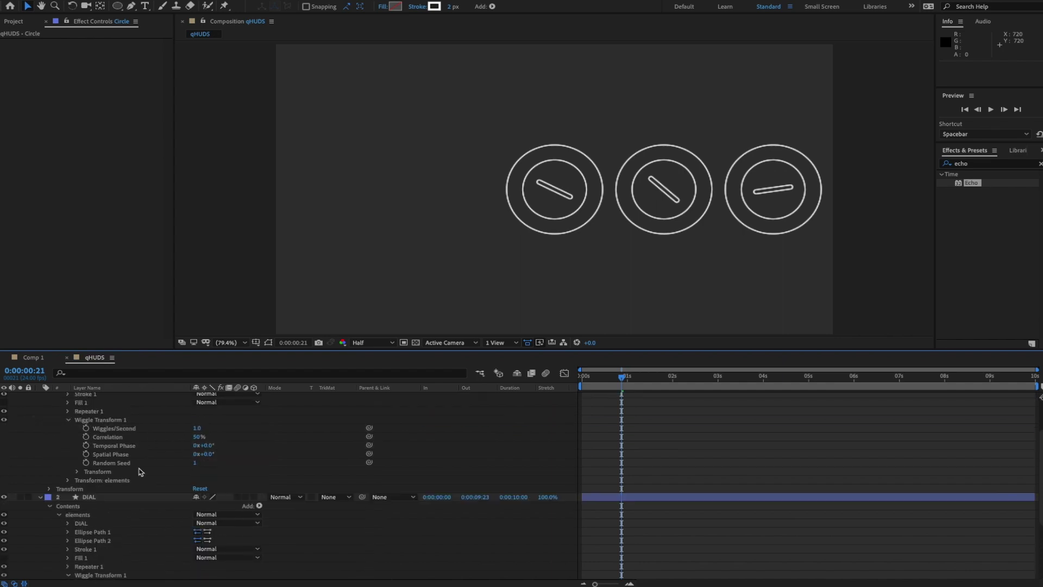
scroll(163, 486, "up", 2)
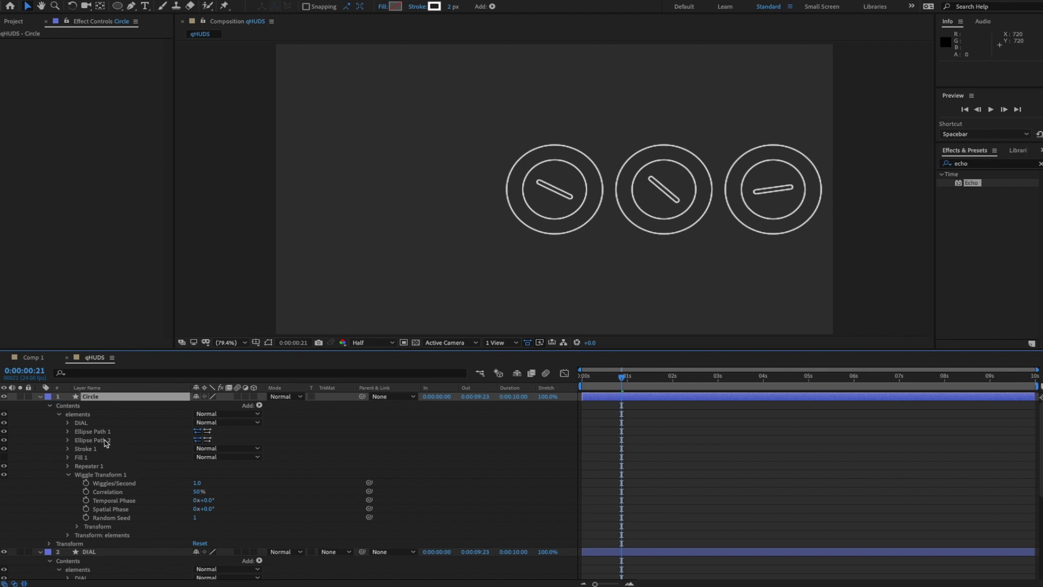
- Delete both ellipse paths from the Circle layer's elements group and return the time indicator to the start
left_click(106, 442)
key("equal")
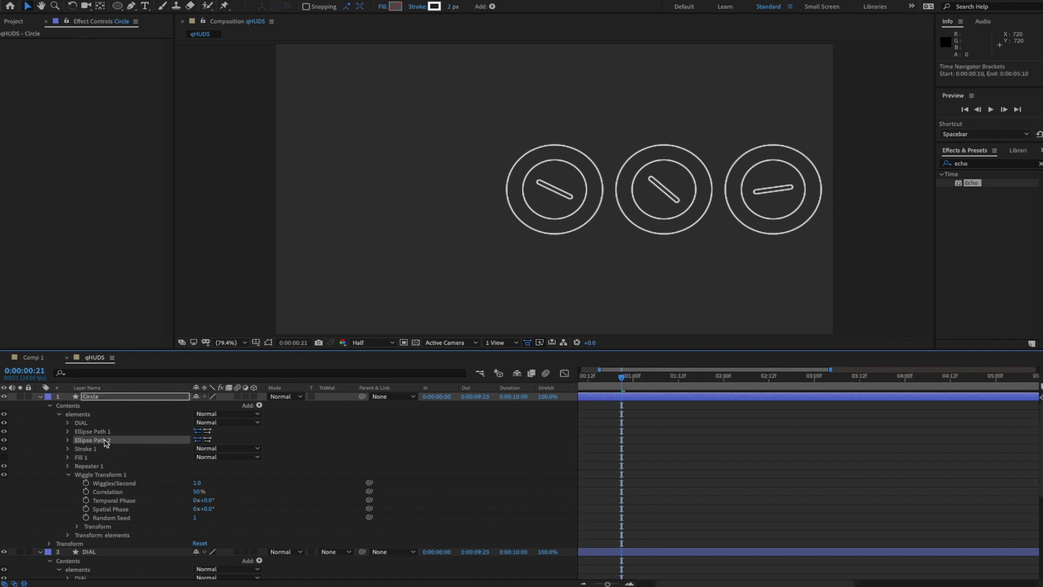
key("Delete")
left_click(106, 432)
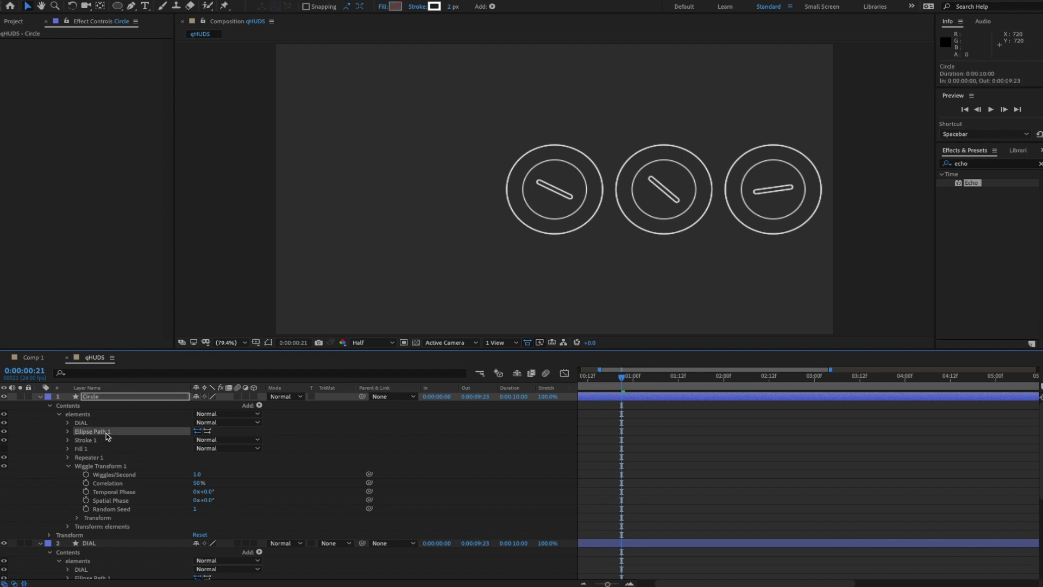
key("Delete")
left_click_drag(621, 382, 494, 393)
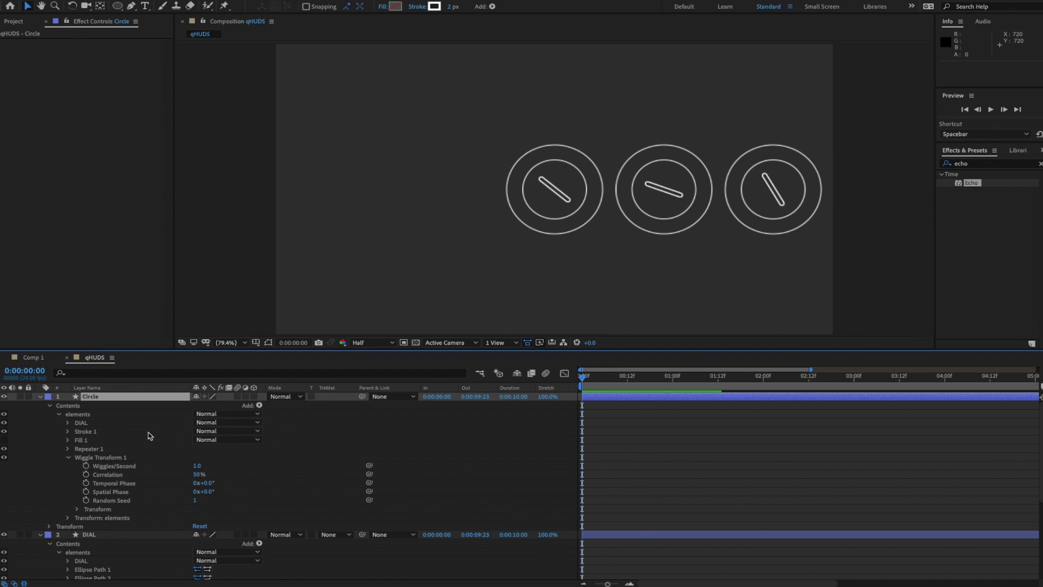
- Compare the DIAL groups and the Wiggle Transform settings of the Circle and DIAL layers
left_click(82, 423)
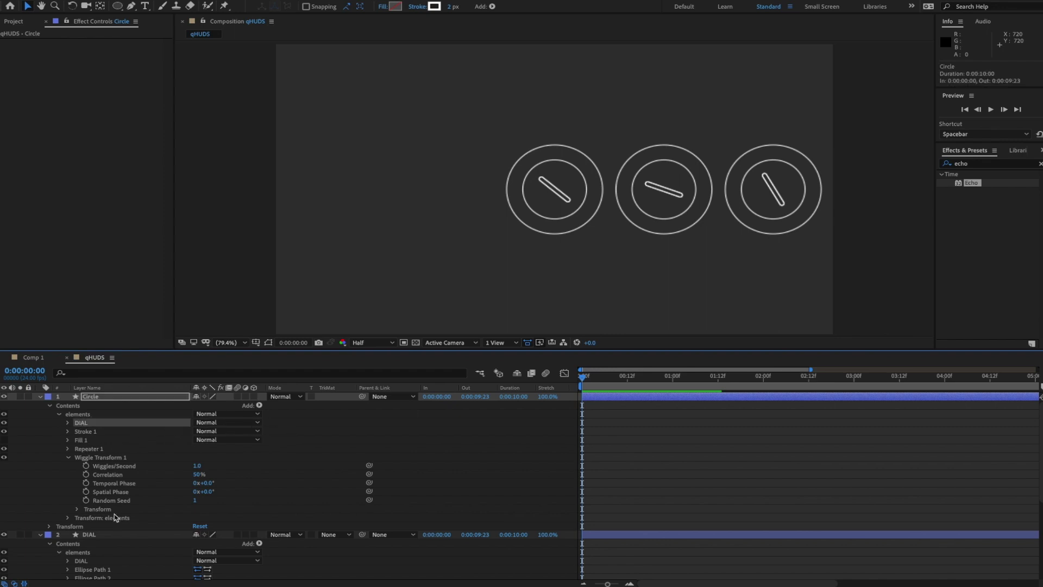
scroll(116, 518, "down", 2)
left_click(83, 544)
scroll(200, 514, "down", 3)
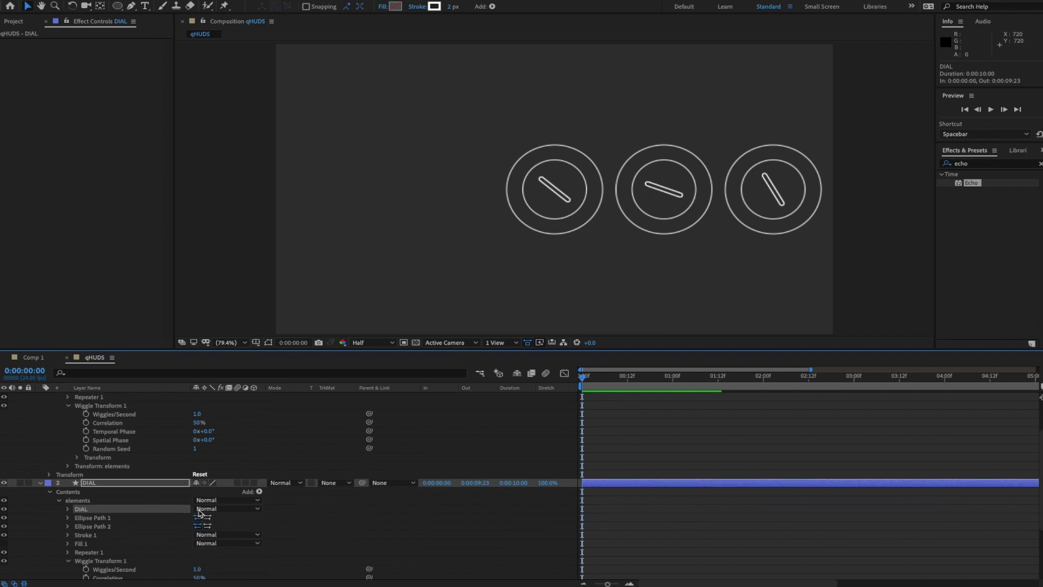
scroll(200, 513, "up", 2)
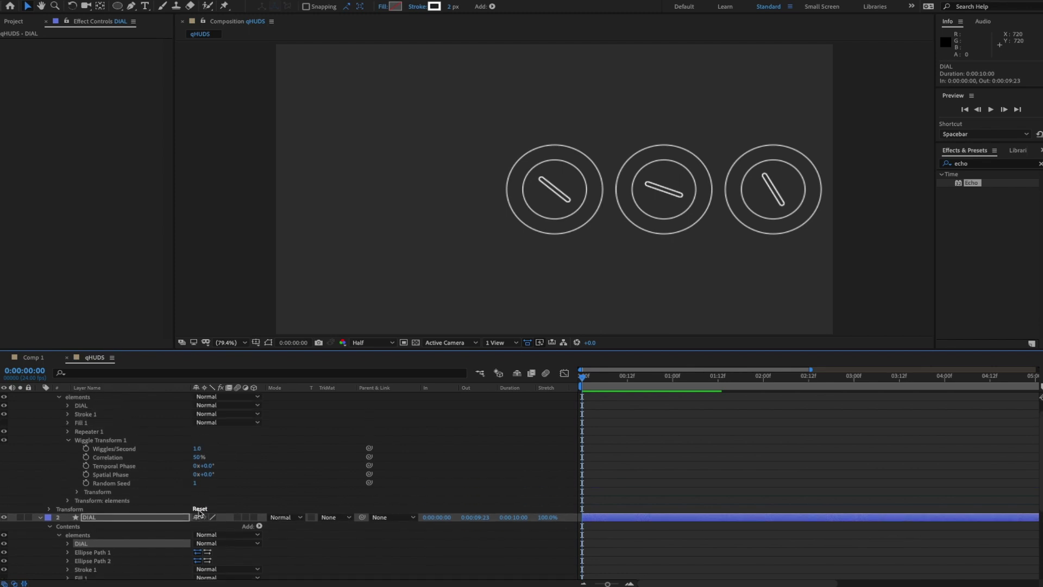
scroll(117, 568, "down", 5)
scroll(128, 558, "down", 3)
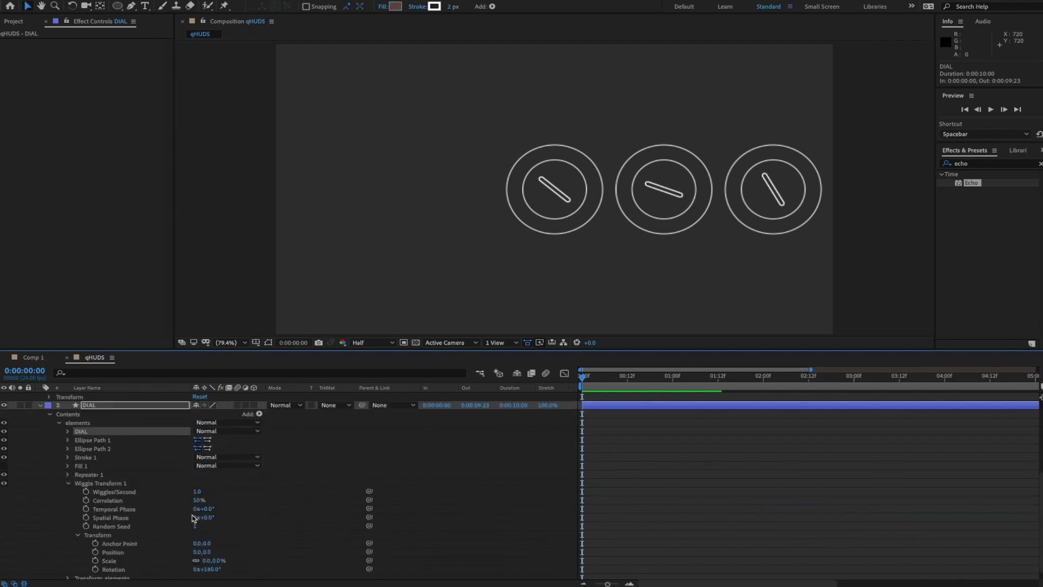
scroll(229, 524, "up", 7)
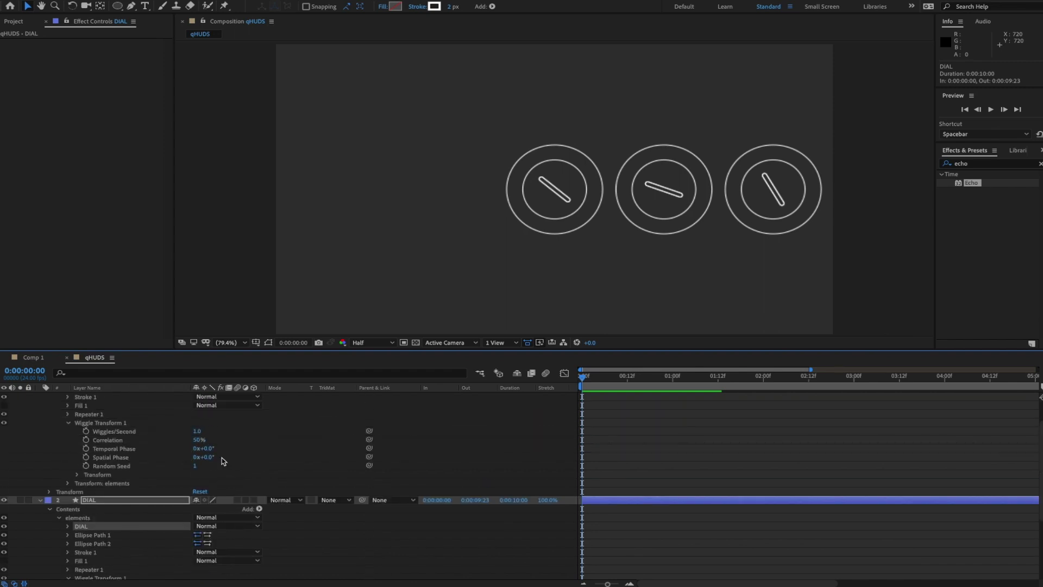
- Rename the DIAL group inside the Circle layer's elements group to CIRCLE
scroll(205, 466, "up", 3)
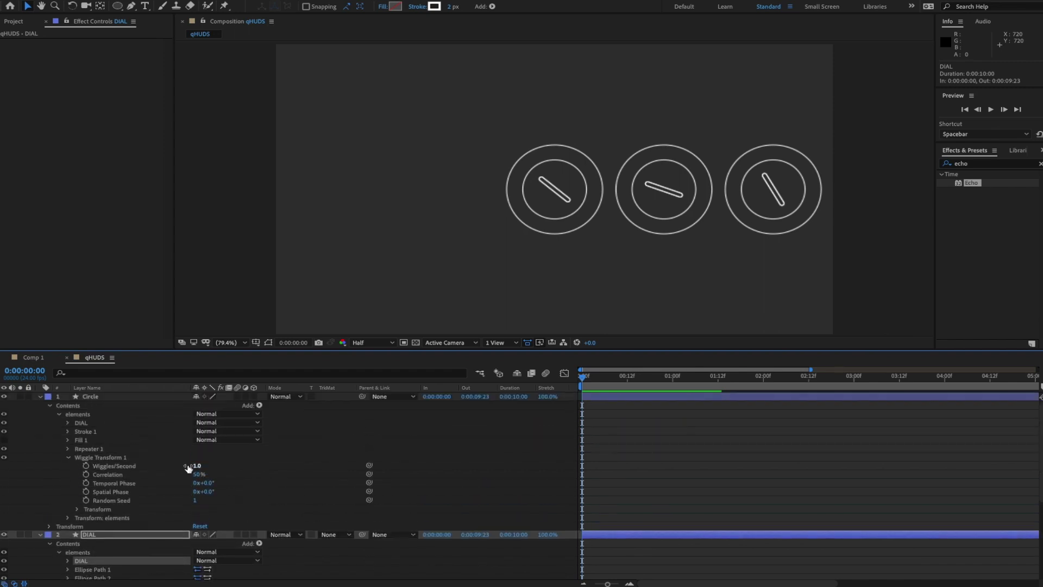
left_click(69, 458)
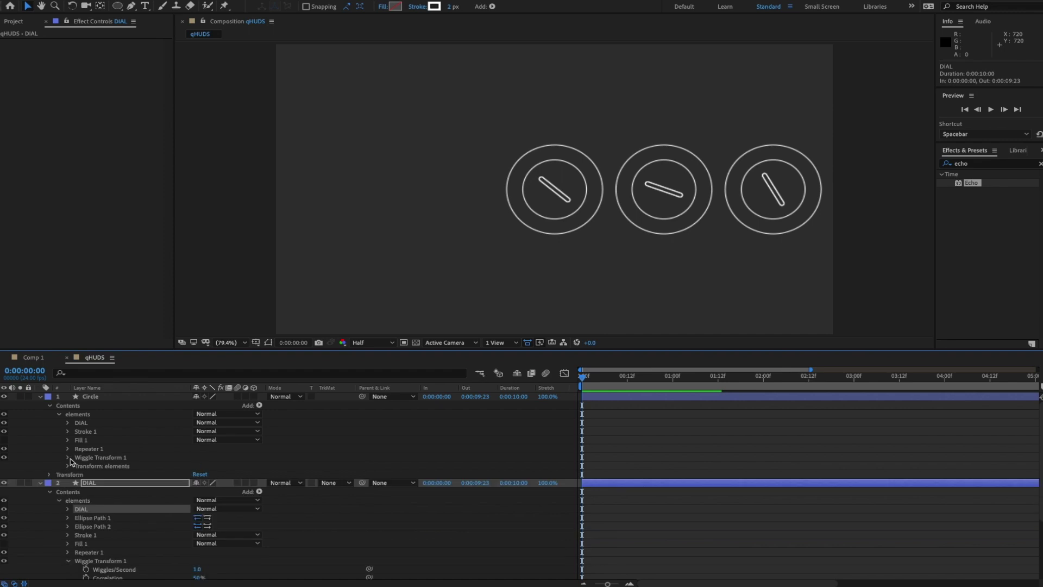
left_click(68, 423)
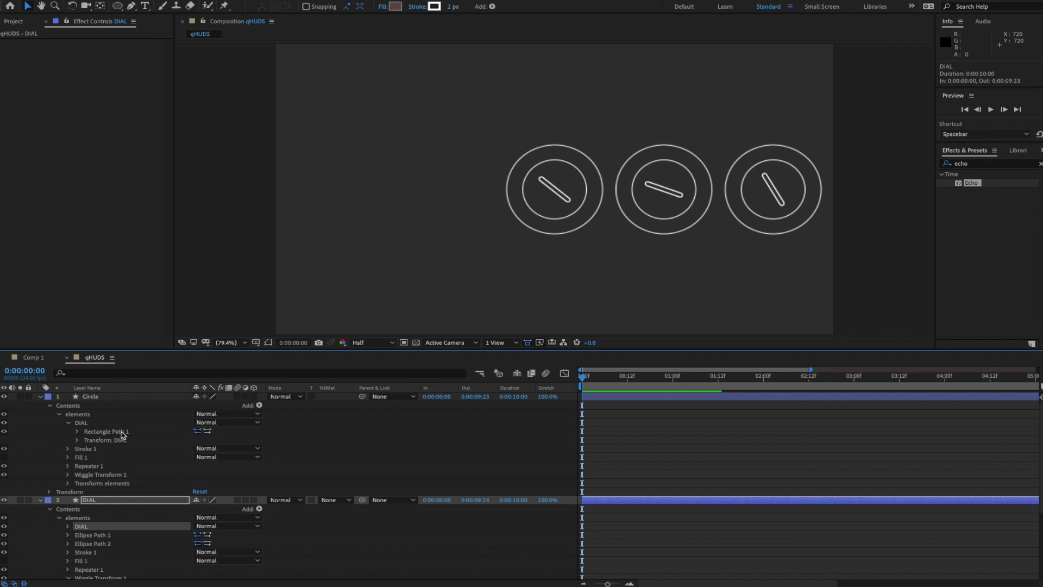
left_click(89, 423)
key("Return")
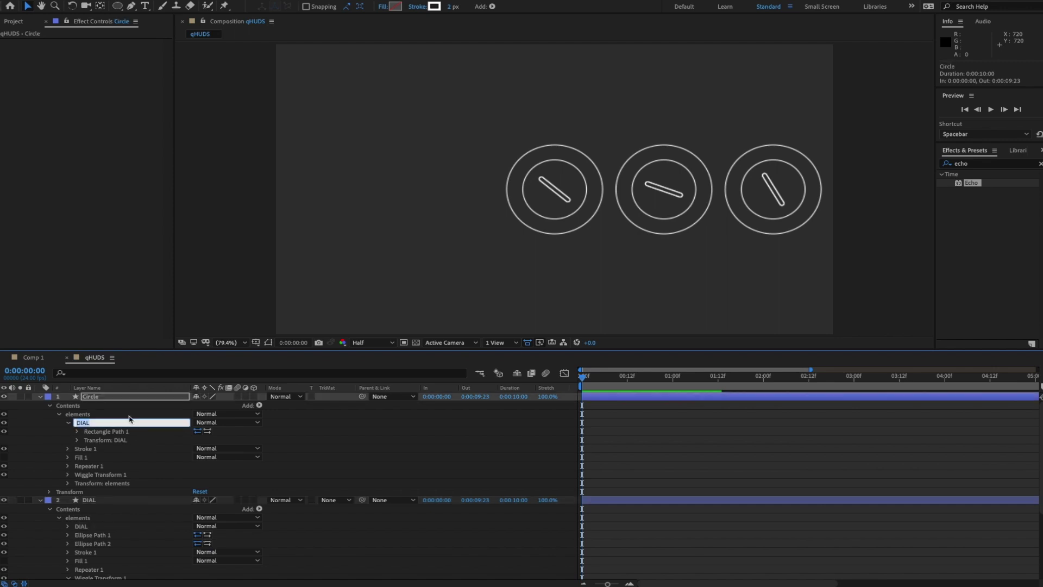
type("X")
key("Return")
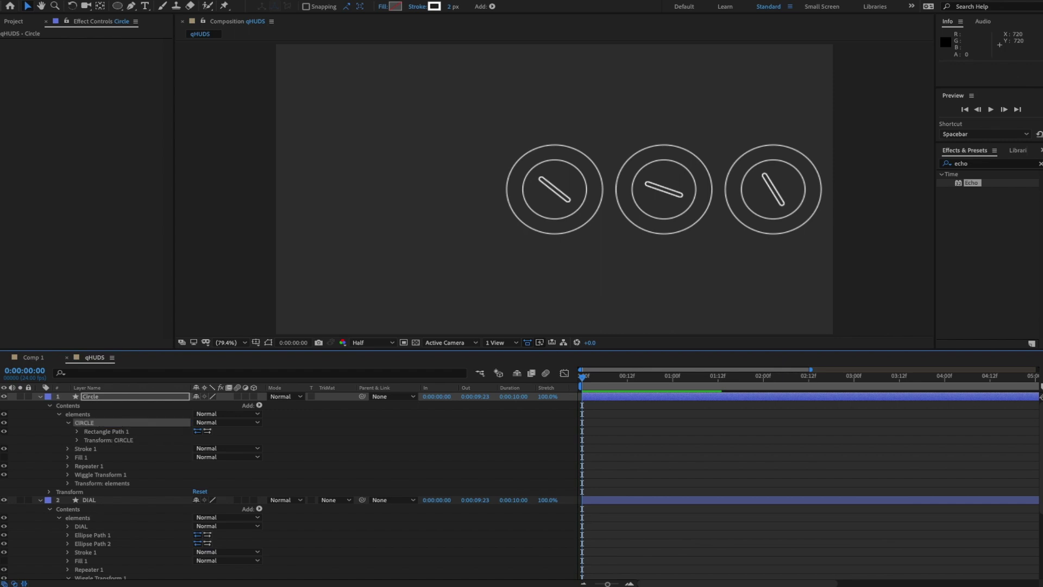
- Replace the rectangle path in the Circle layer's CIRCLE group with an ellipse
left_click(125, 433)
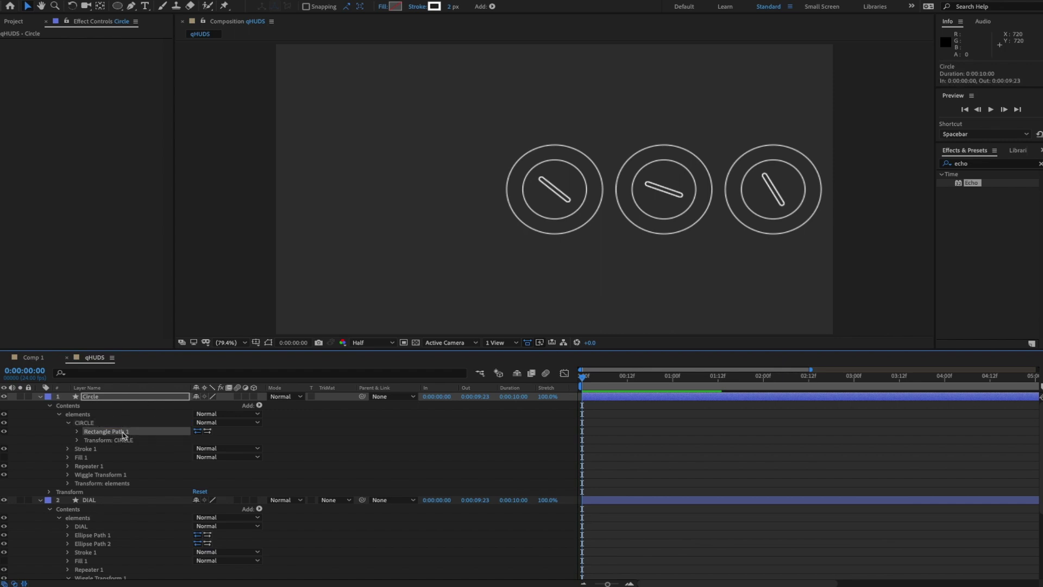
key("Delete")
left_click(102, 432)
left_click(86, 423)
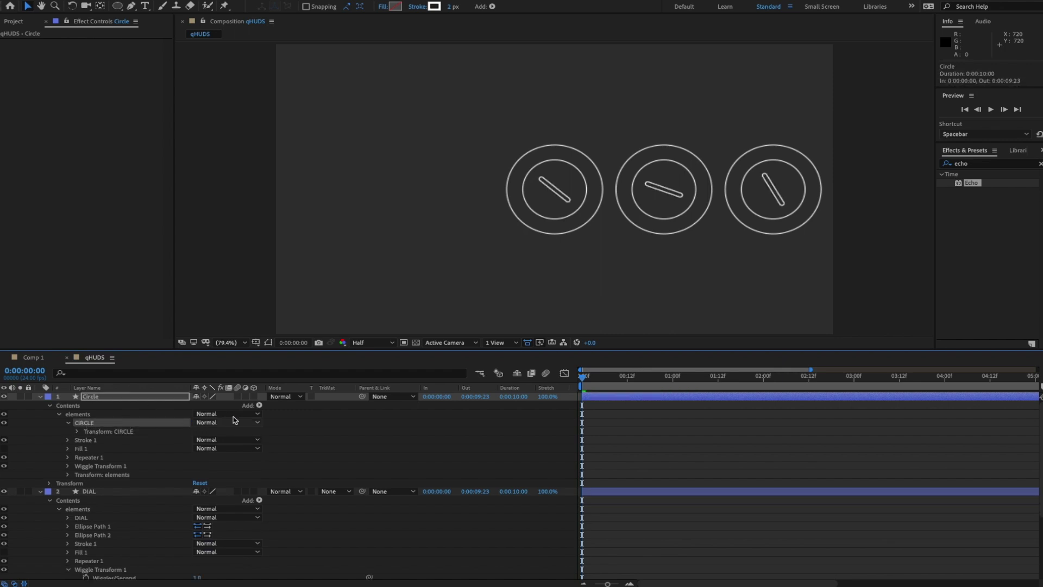
left_click(259, 405)
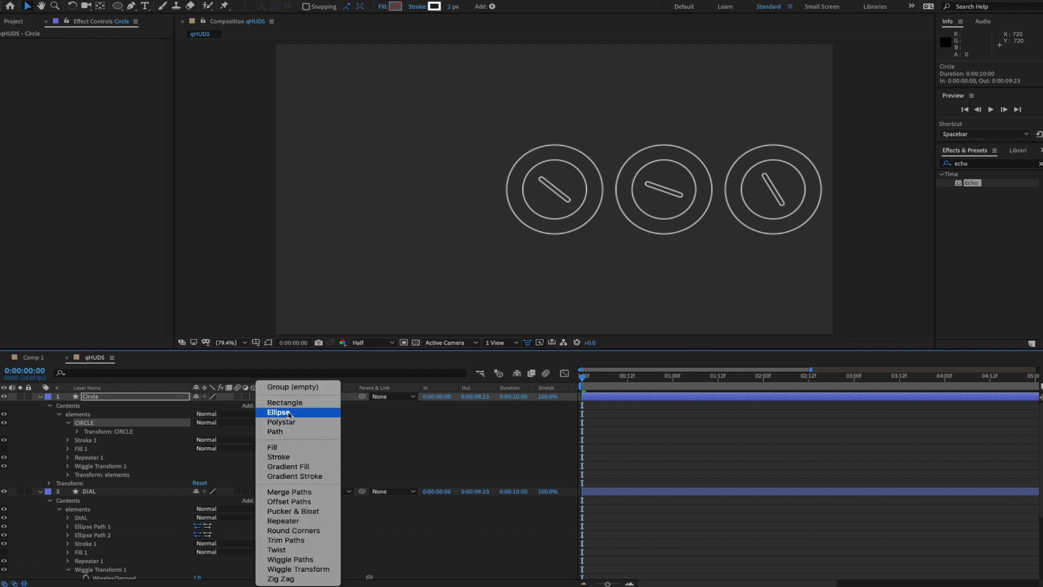
left_click(289, 413)
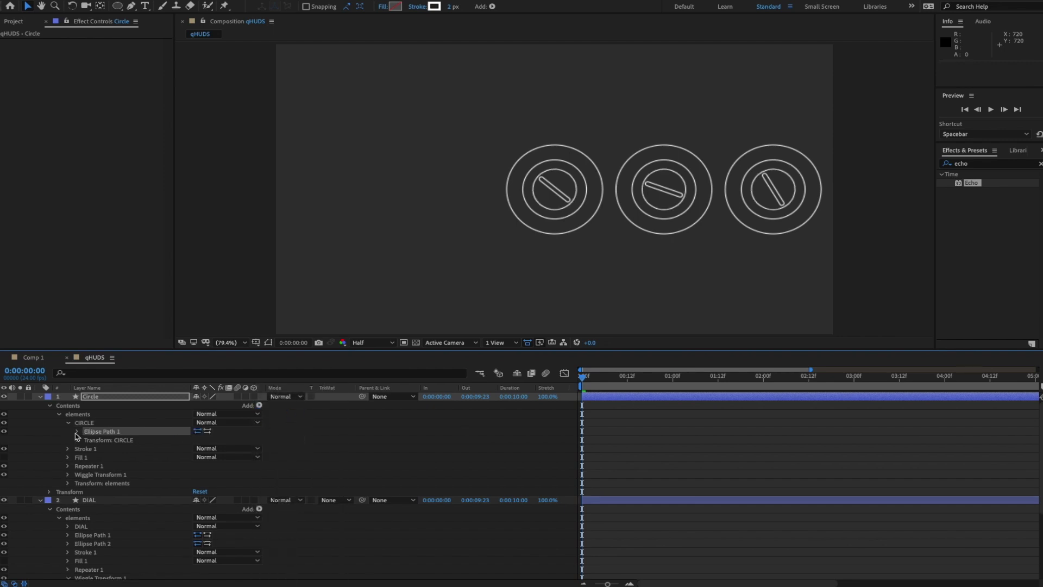
- Set the new ellipse's size to 29 by 29 and its position to 0, 91, and preview the animation
left_click(76, 432)
left_click_drag(205, 440, 178, 451)
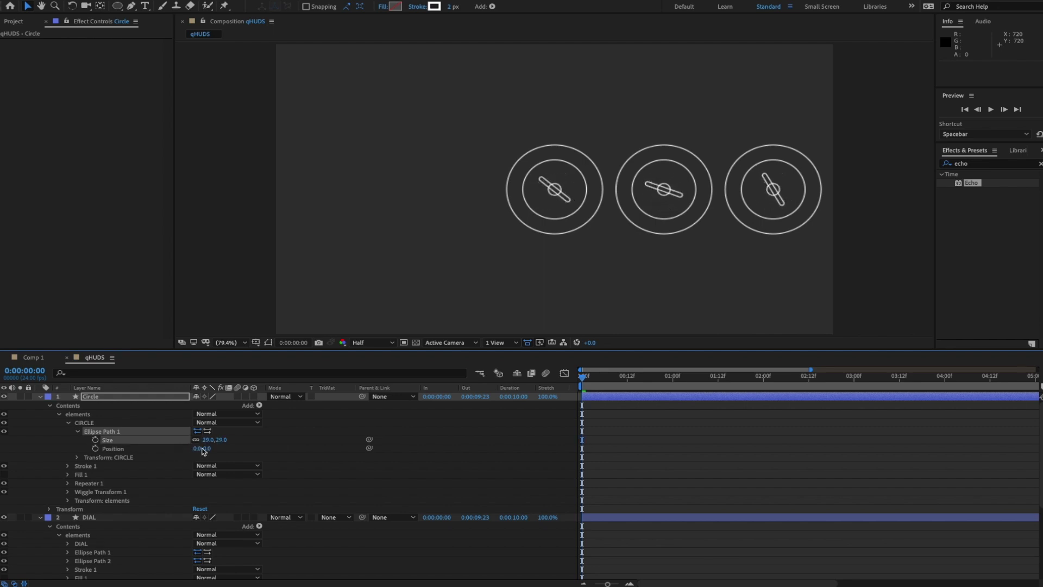
left_click_drag(224, 442, 262, 449)
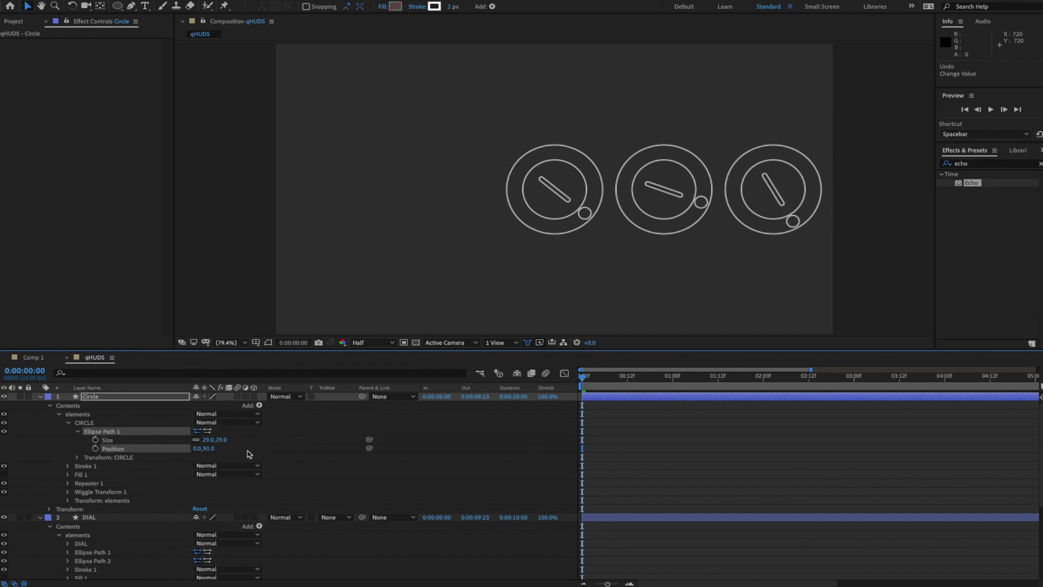
key("space")
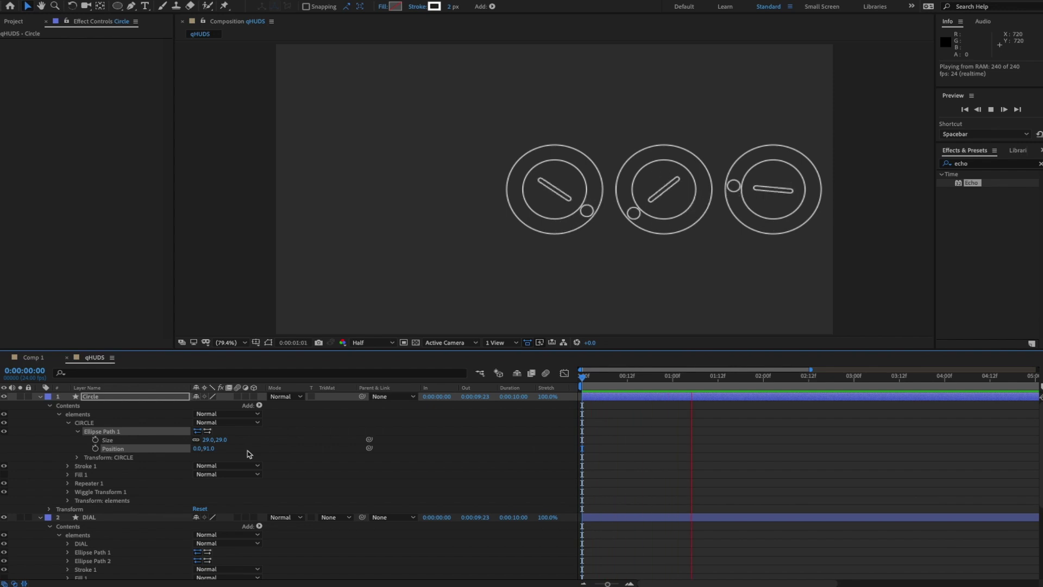
key("space")
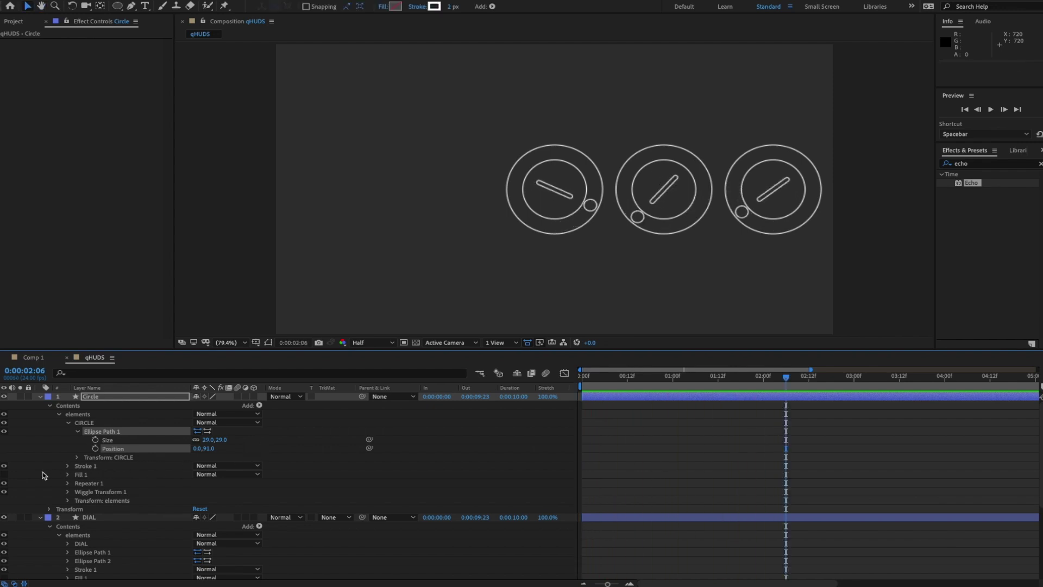
- Hide the Circle layer's stroke, show its fill in orange D29400, and preview the result
left_click(4, 466)
left_click(4, 474)
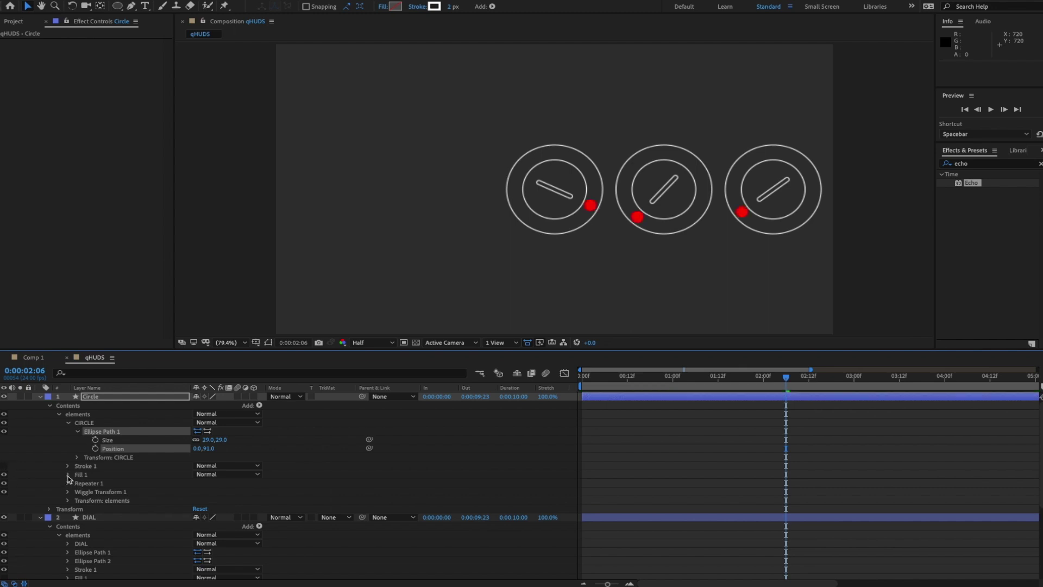
left_click(68, 474)
left_click(199, 500)
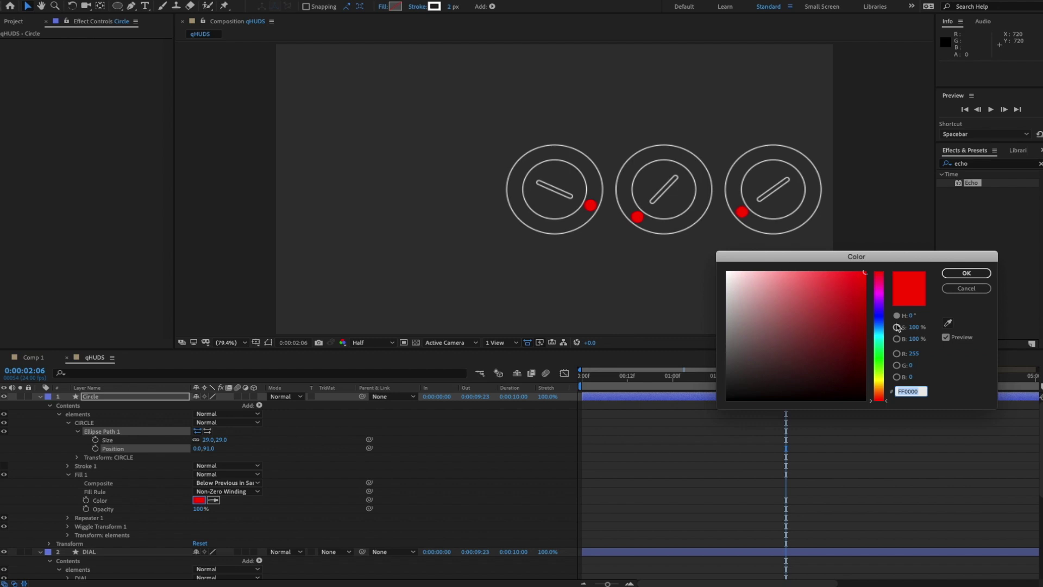
left_click(880, 381)
left_click_drag(815, 333, 868, 294)
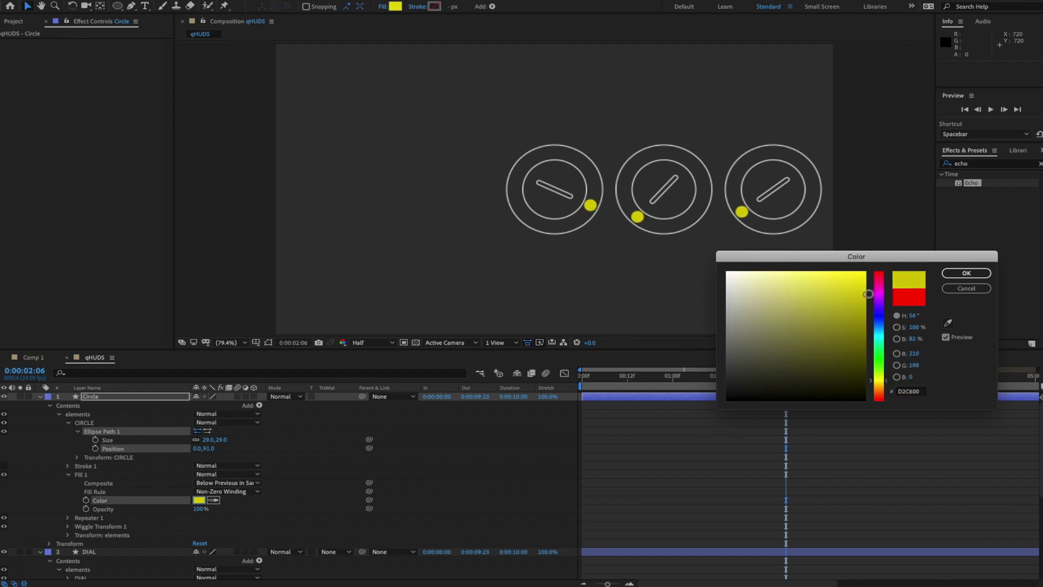
left_click_drag(888, 383, 887, 388)
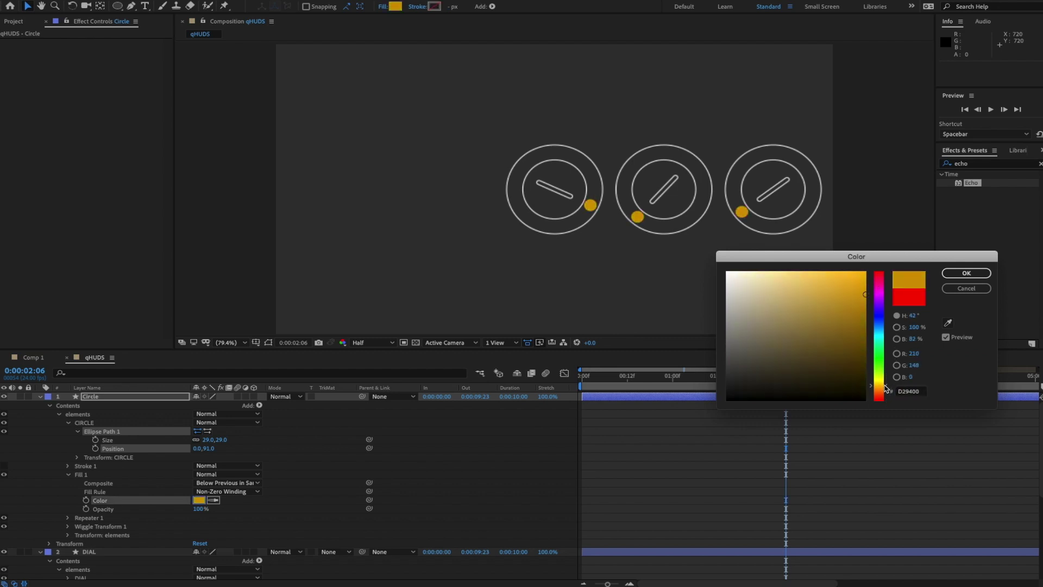
left_click(967, 273)
left_click(467, 455)
key("space")
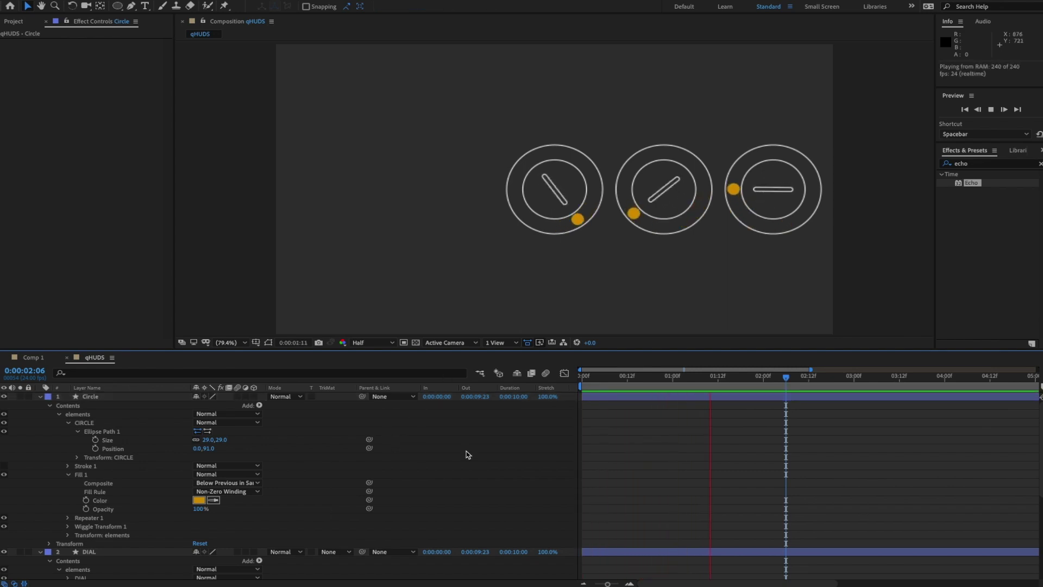
key("space")
- Apply the Echo effect to the Circle layer and preview it from the start
left_click(96, 396)
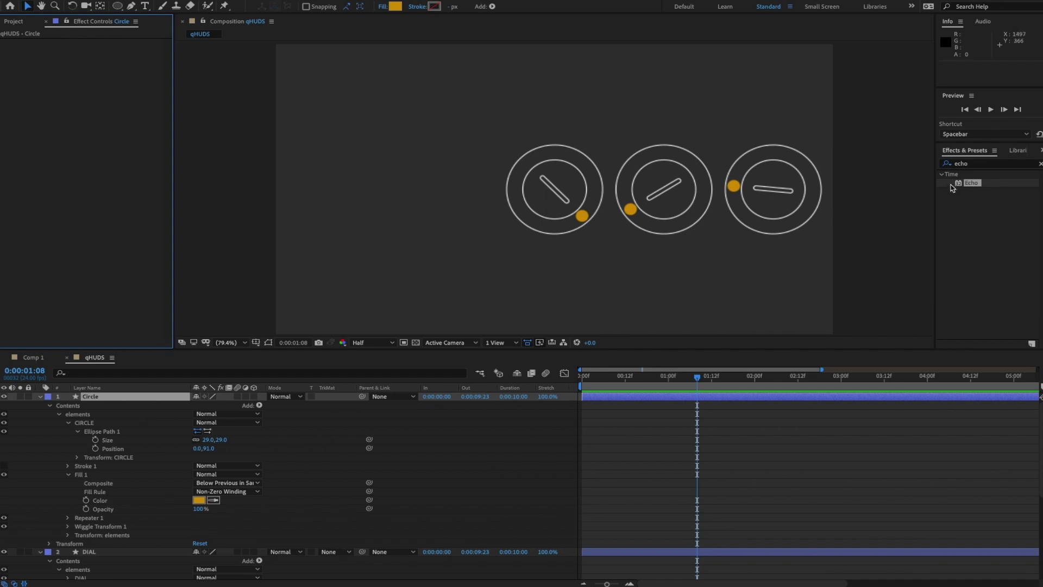
left_click_drag(956, 188, 108, 142)
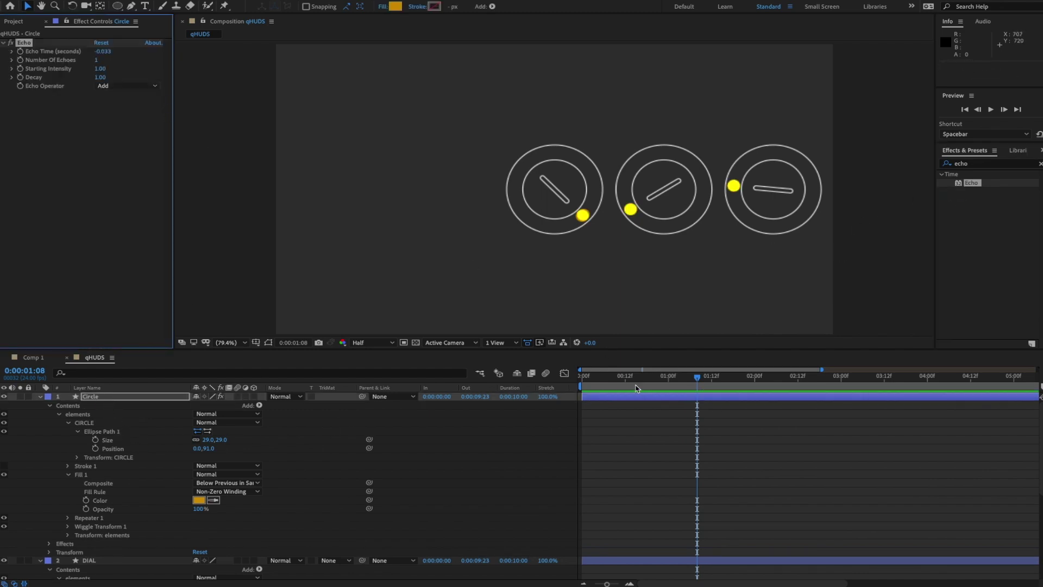
key("Home")
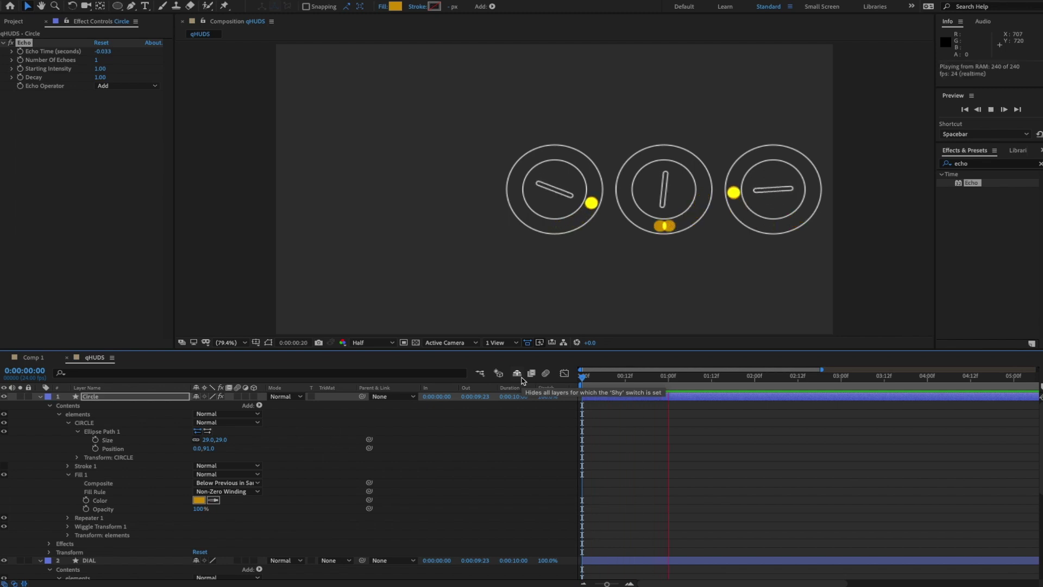
key("space")
- Set Echo Time to -0.009, Number Of Echoes to 25, Starting Intensity to 0.38 and Decay to 0.90, and preview the trails
left_click(108, 52)
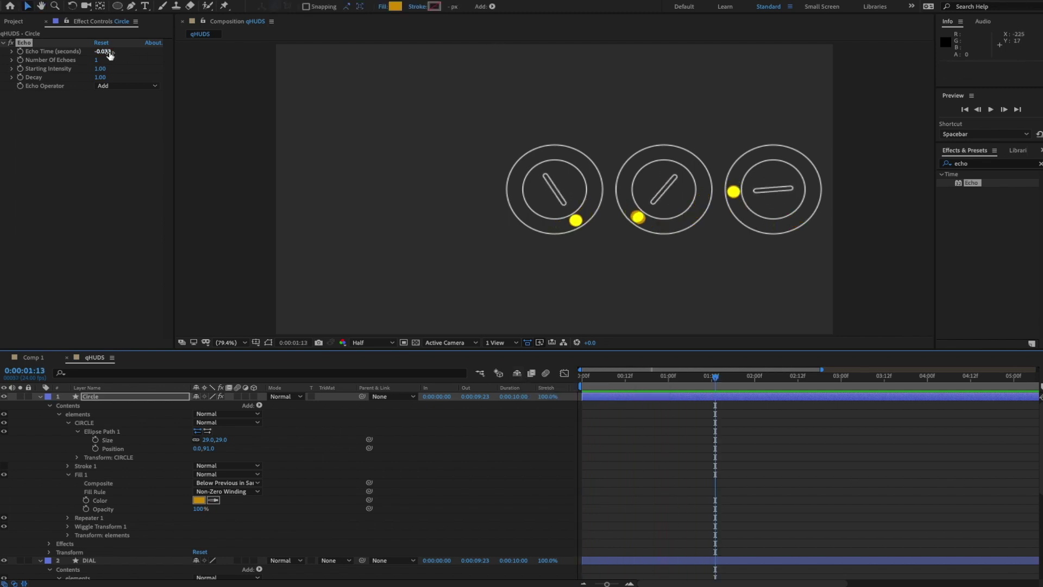
key("BackSpace")
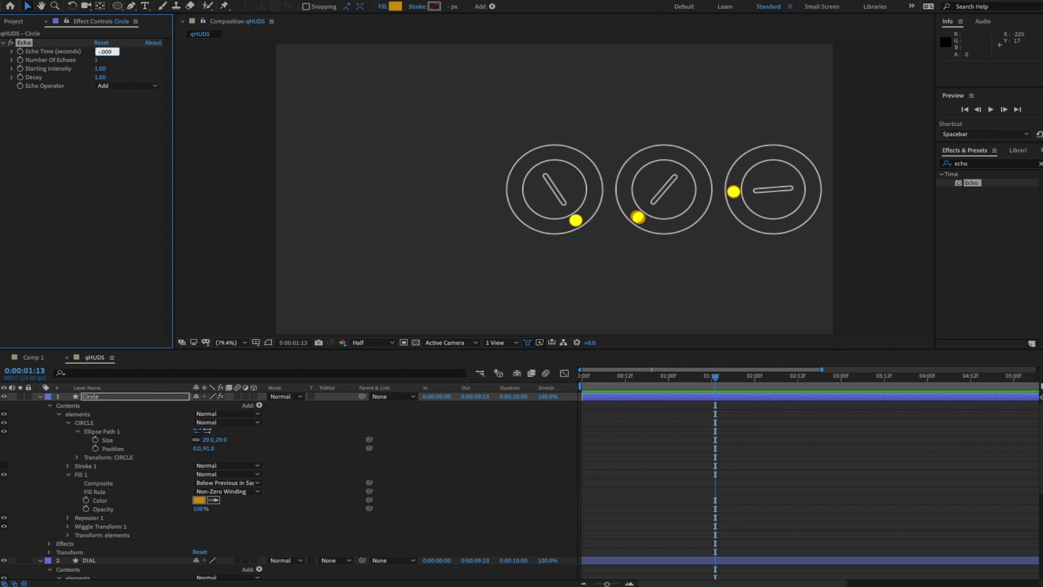
key("Tab")
type("25")
key("Tab")
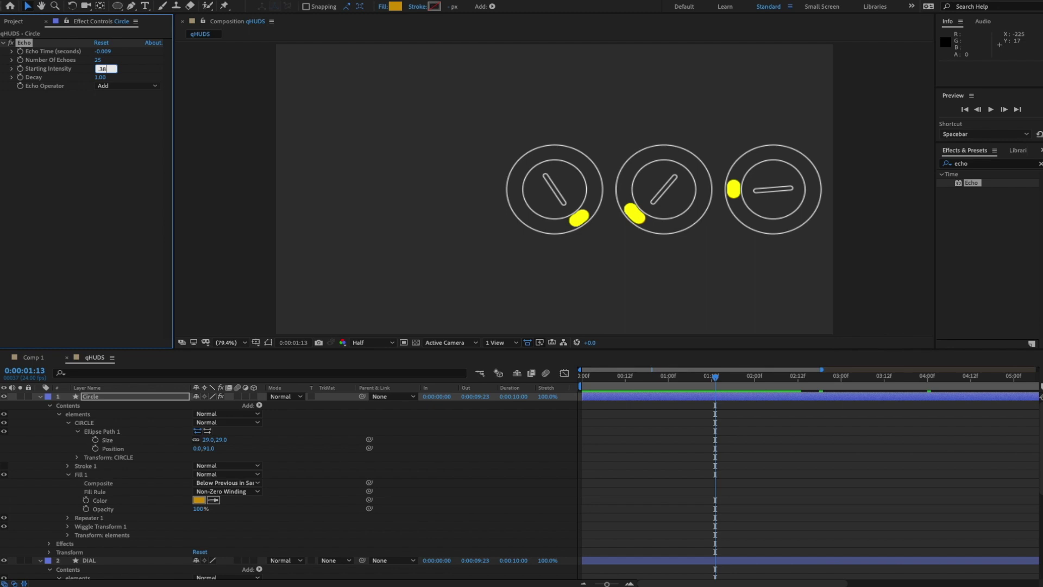
type(".38")
key("Tab")
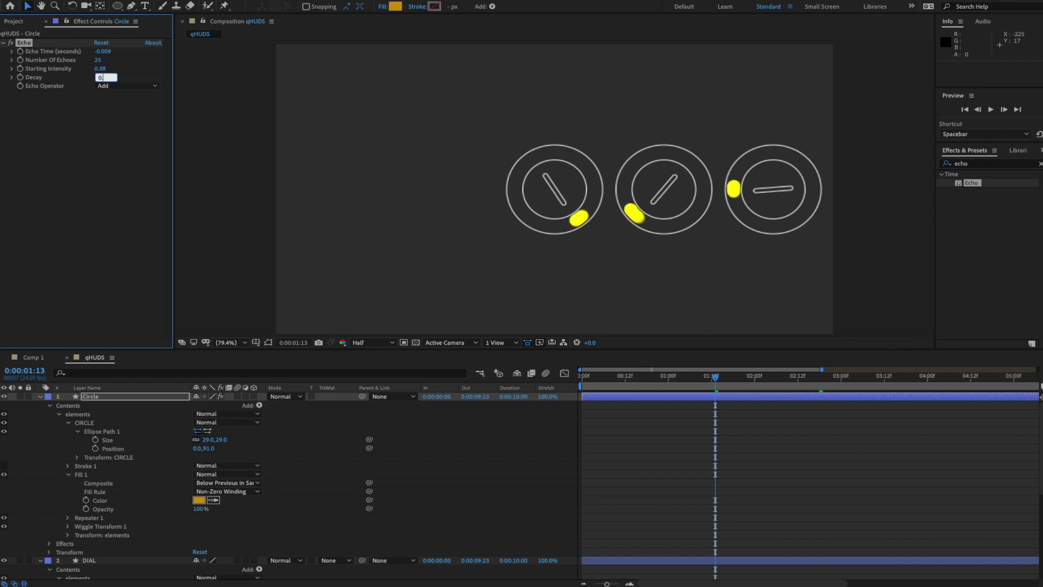
key("Tab")
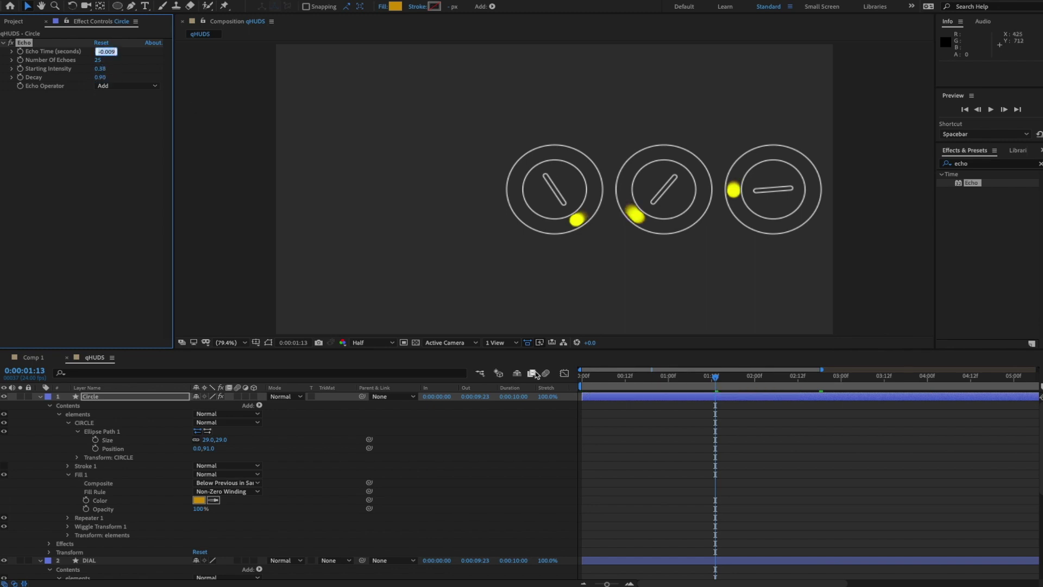
left_click(596, 377)
key("space")
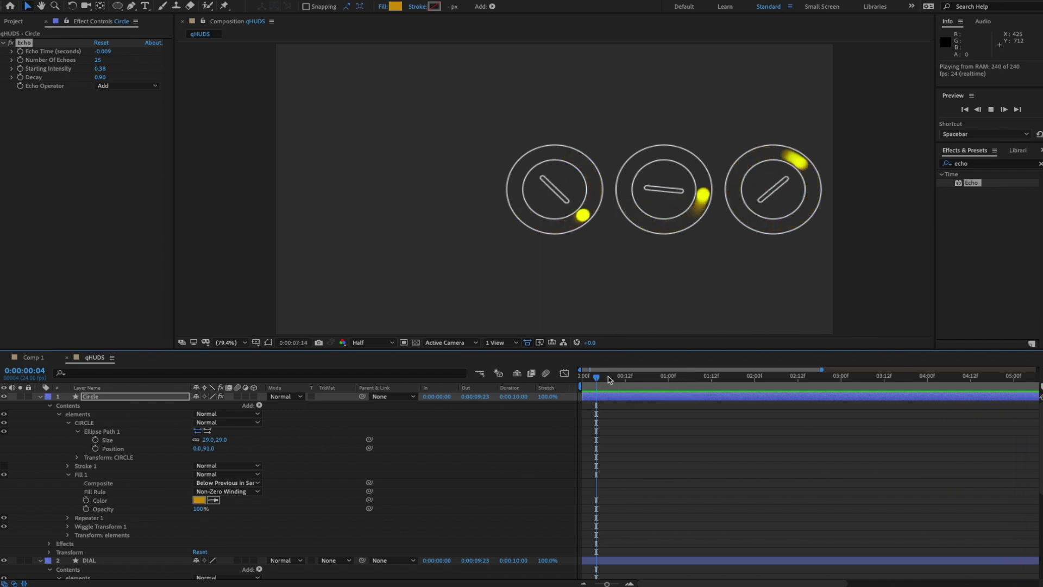
key("space")
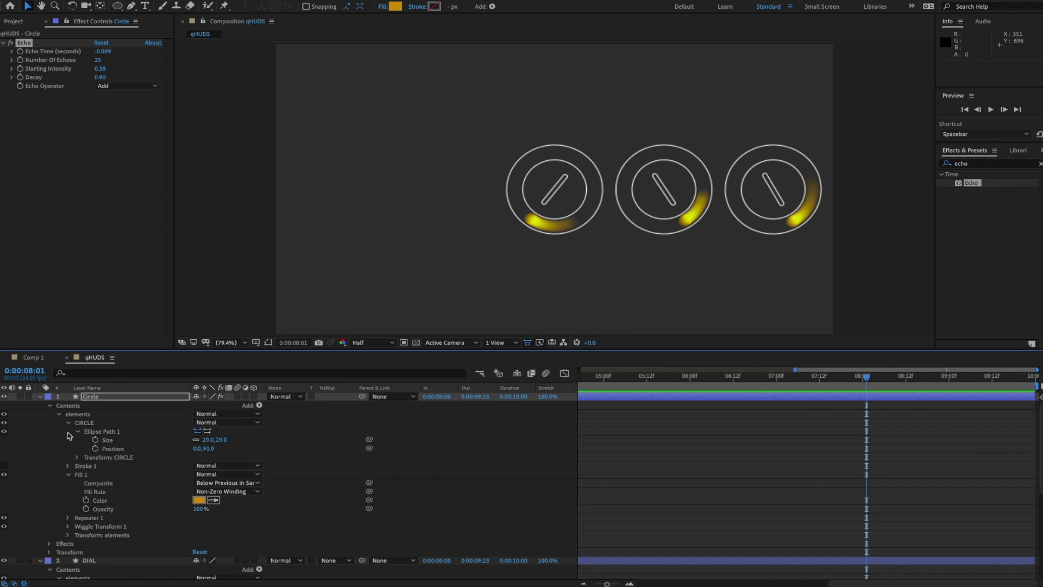
- Collapse the Circle and DIAL layers and scale both together to 90%, then slightly smaller
left_click(41, 397)
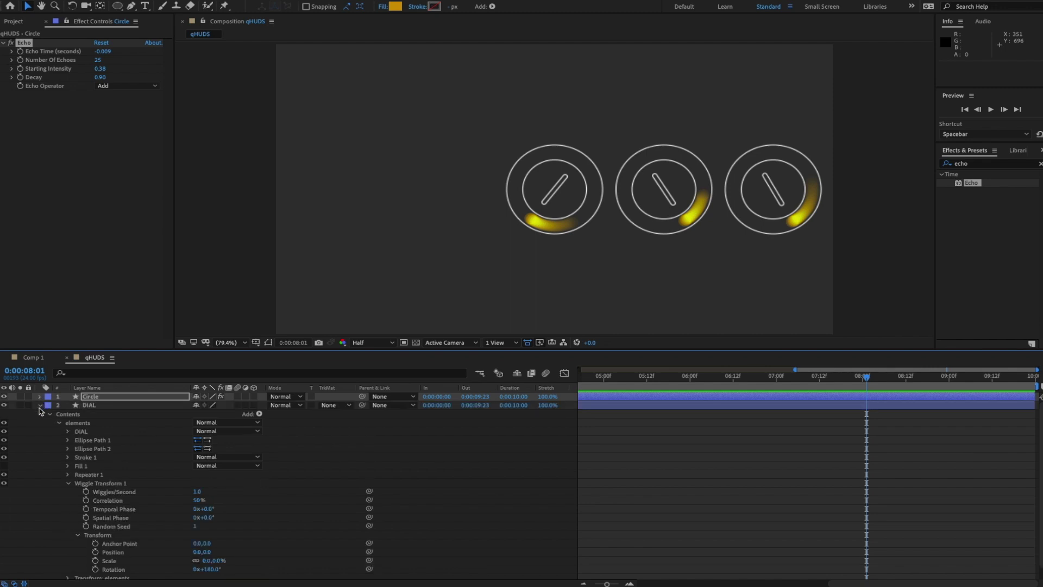
left_click(40, 405)
left_click_drag(136, 422, 108, 411)
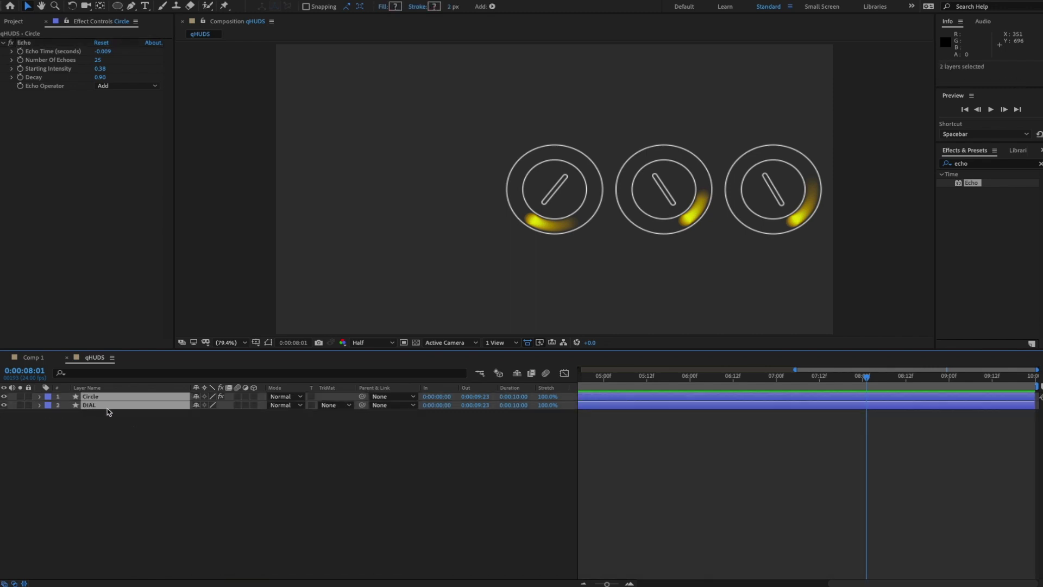
key("s")
left_click(211, 405)
type("90")
key("Return")
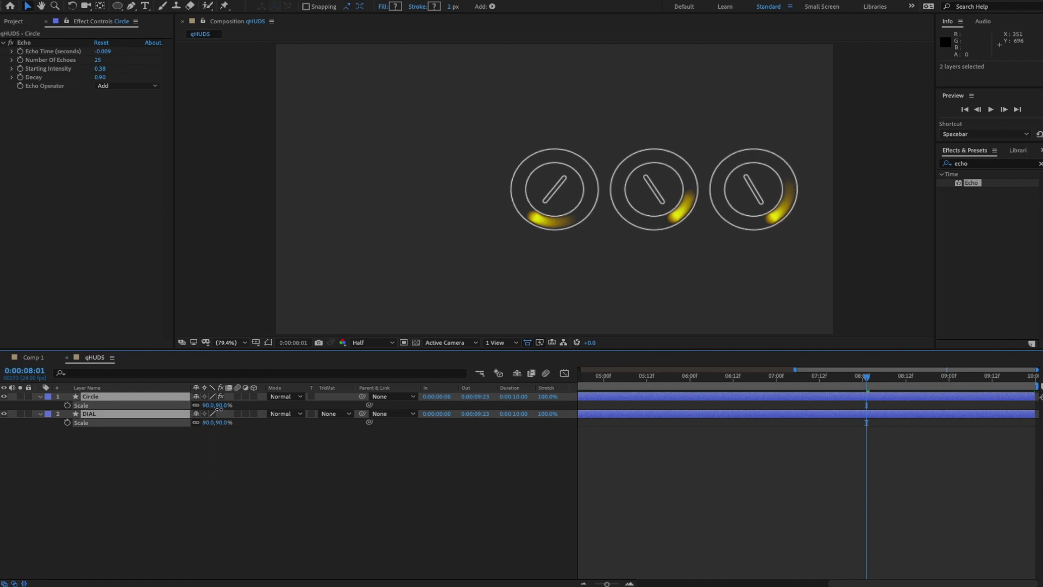
left_click_drag(217, 407, 206, 406)
- Set the position of both the Circle and DIAL layers to 655, 360 and preview the animation
key("p")
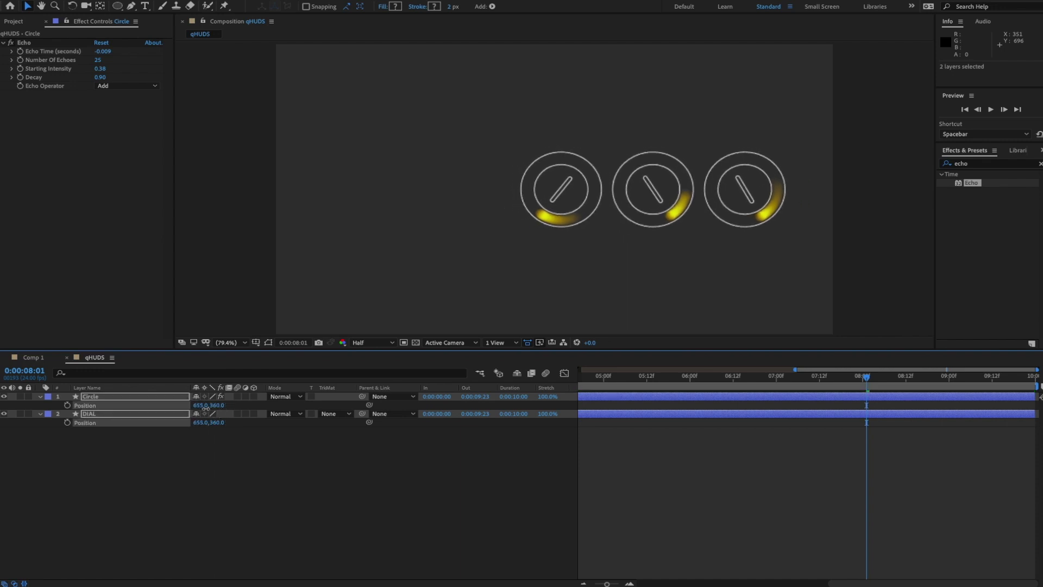
left_click(333, 505)
key("space")
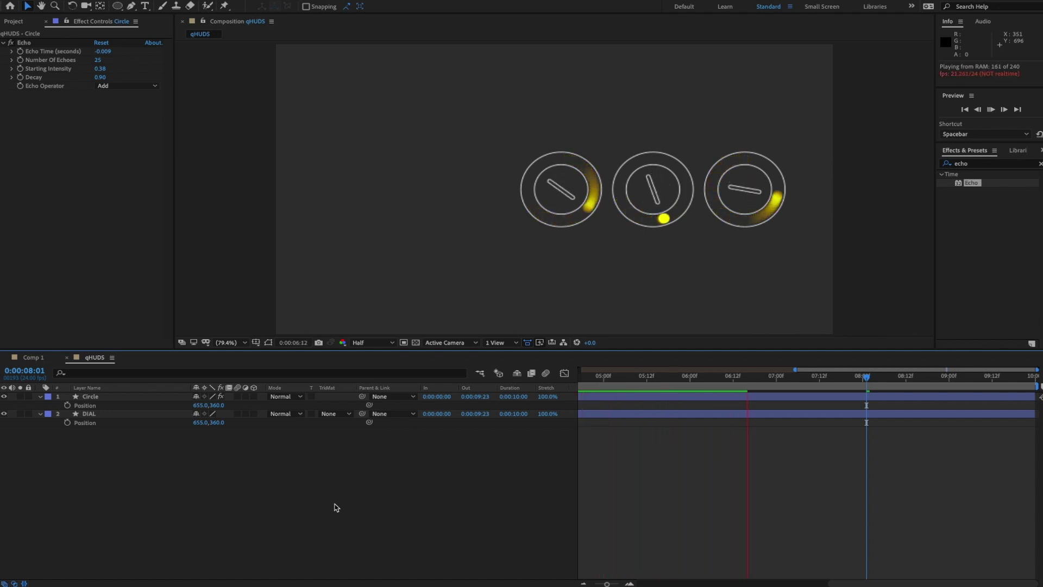
key("space")
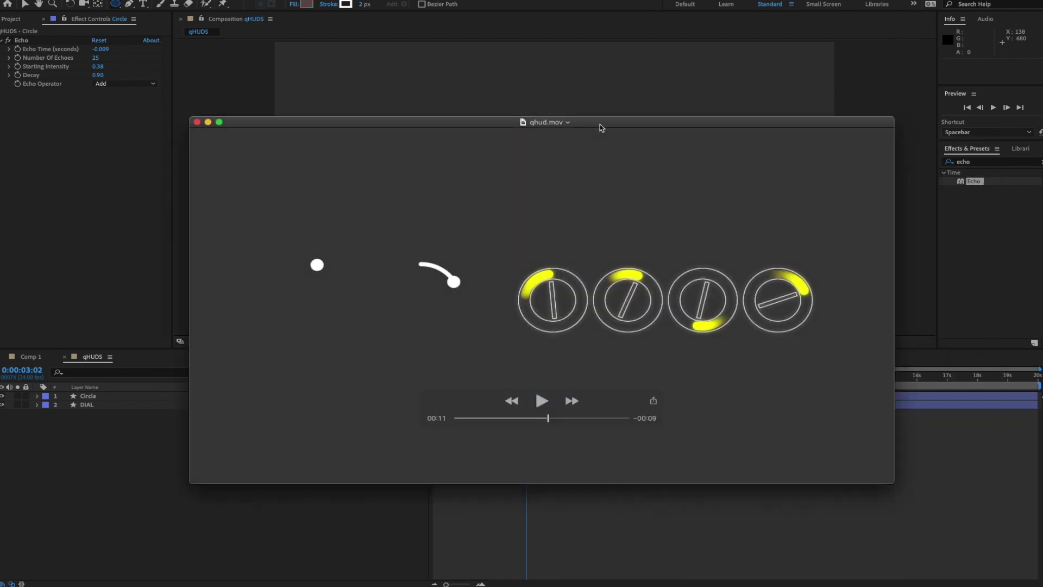
- Switch to the video player and rewind qhud.mov to its beginning
left_click_drag(503, 418, 390, 423)
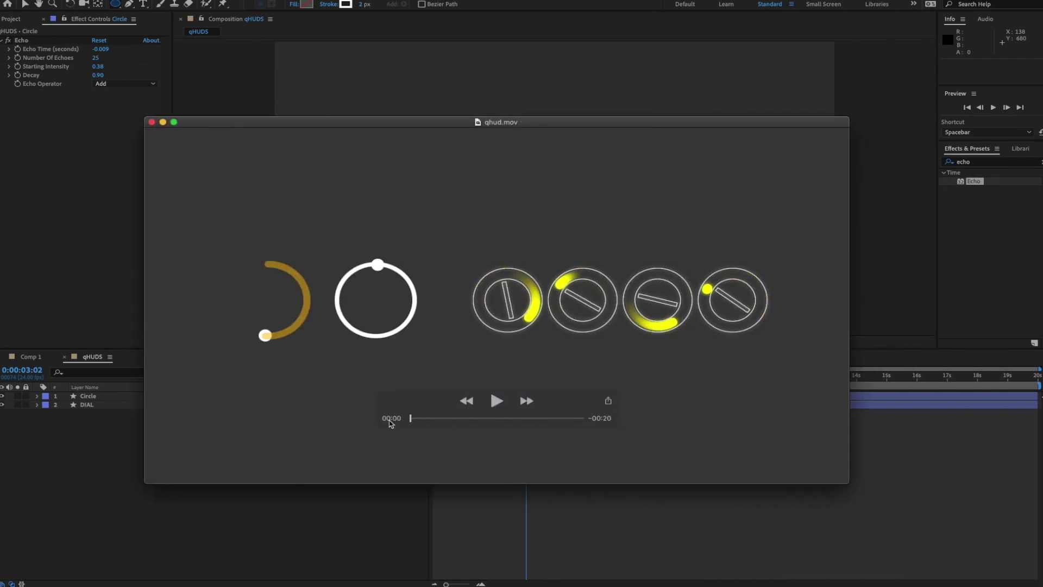
- Play the qhud.mov reference, close it to return to After Effects, and hide the Circle and DIAL layers
left_click(503, 405)
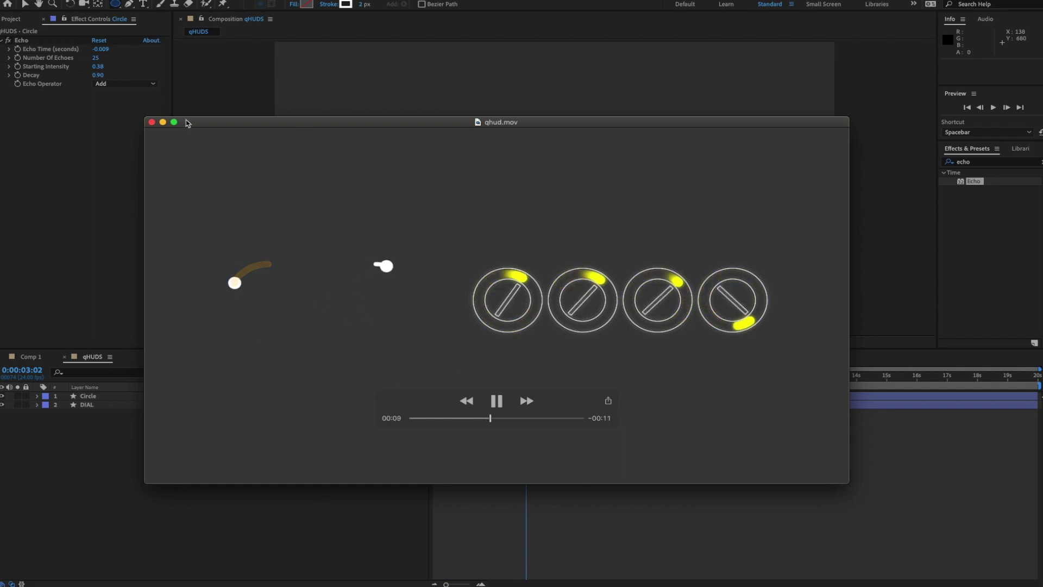
key("super+w")
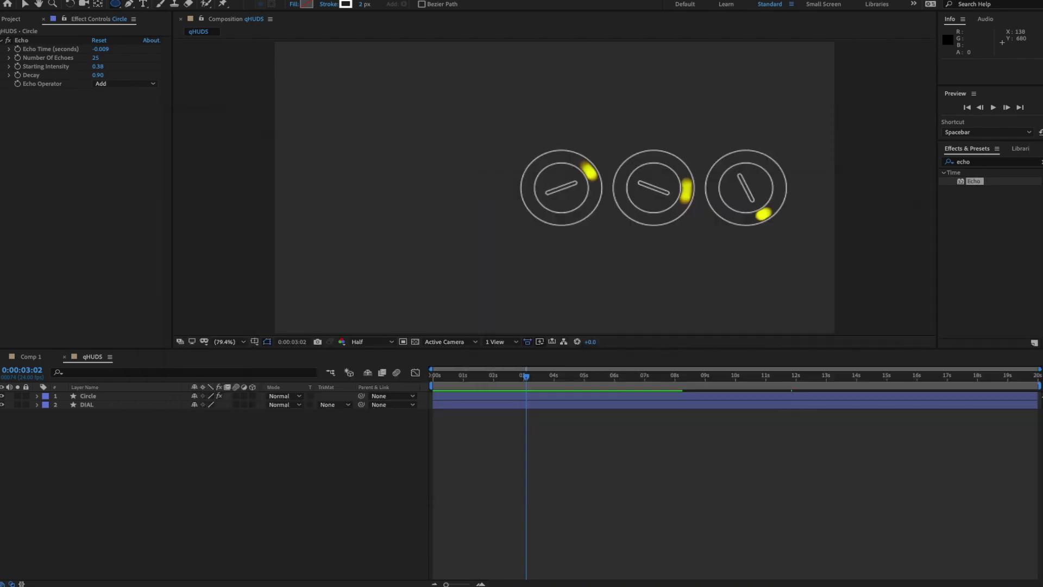
left_click_drag(2, 396, 2, 405)
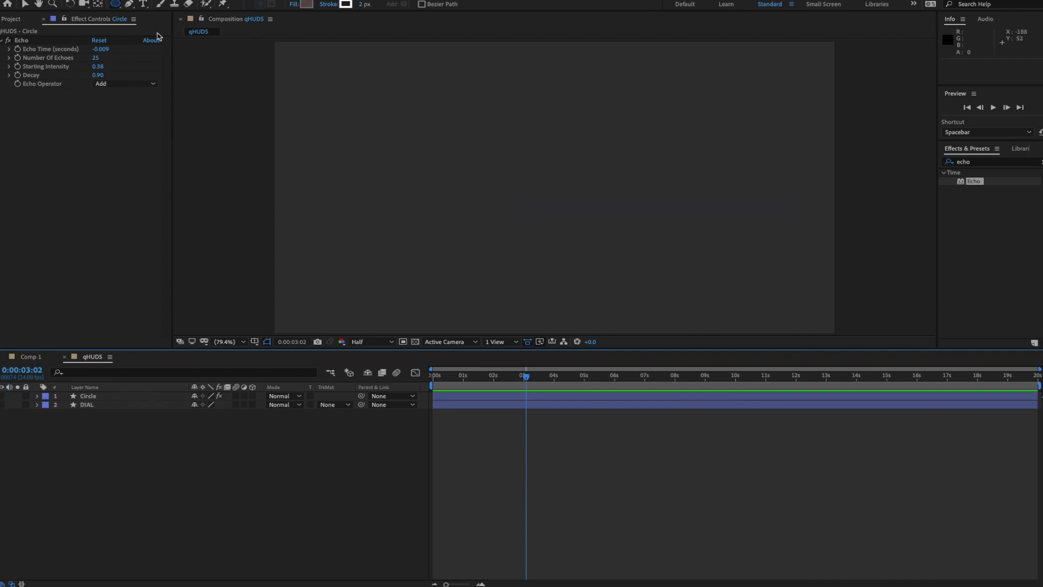
- Draw a circle about 45 px across left of the composition's centre, with a solid white fill and no stroke
left_click(117, 4)
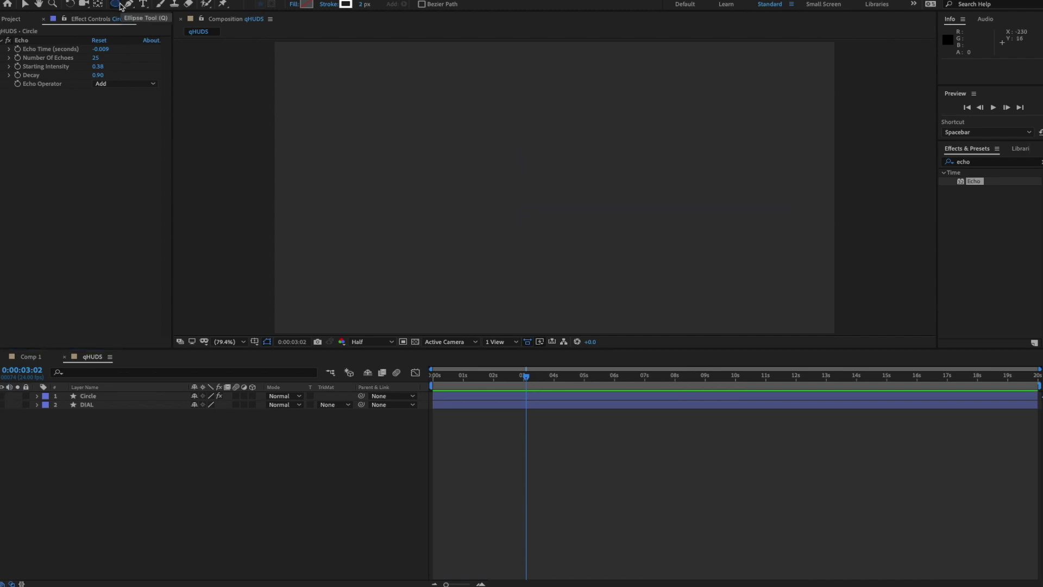
left_click(296, 5)
left_click(489, 269)
left_click(560, 323)
left_click(329, 4)
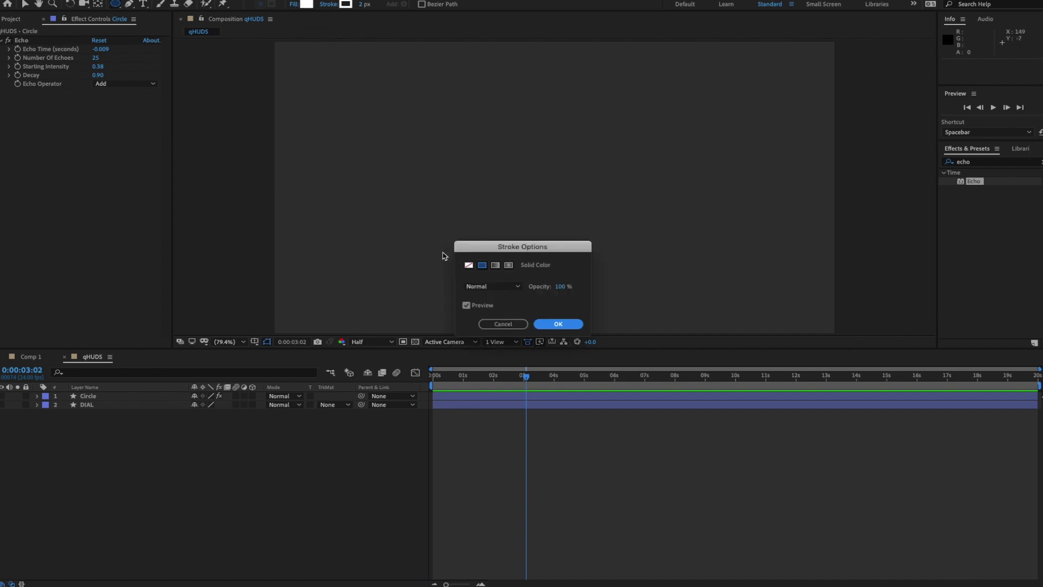
left_click(468, 265)
left_click(552, 318)
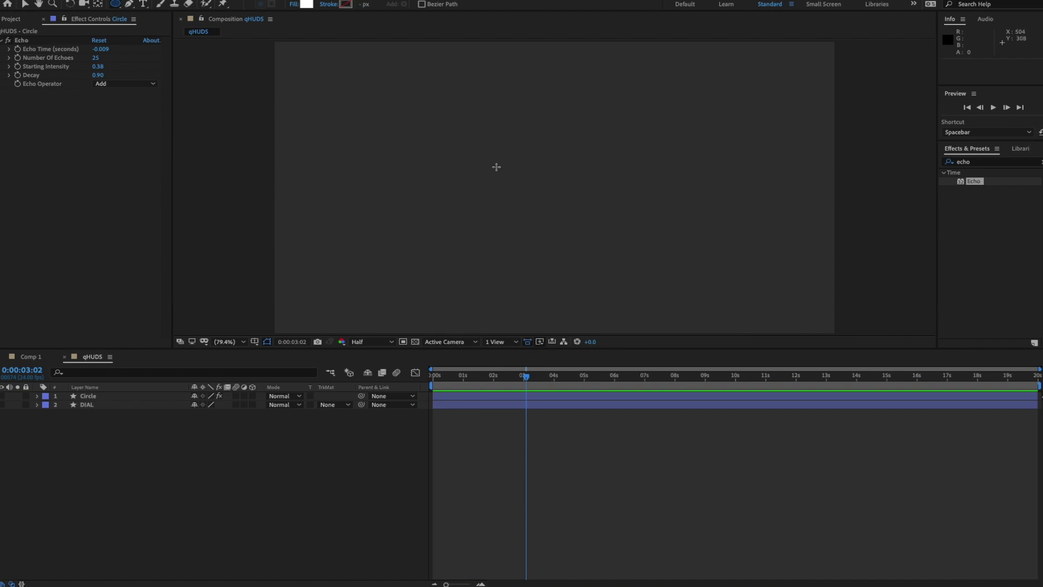
left_click(465, 166)
left_click_drag(466, 166, 486, 185)
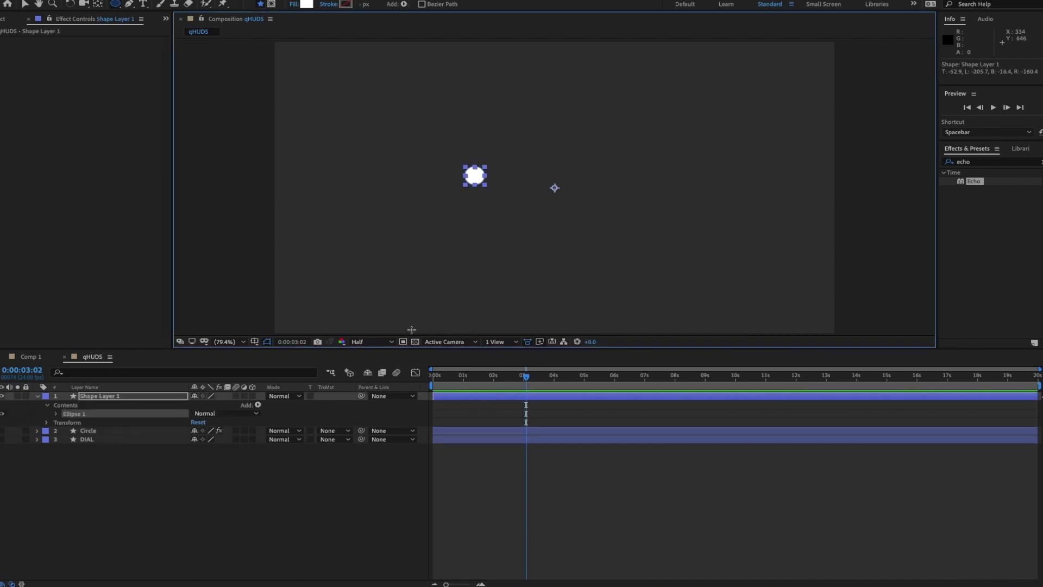
- Set the position of the Ellipse 1 group in the new shape layer to 0, 0 and collapse its transform properties
left_click(57, 413)
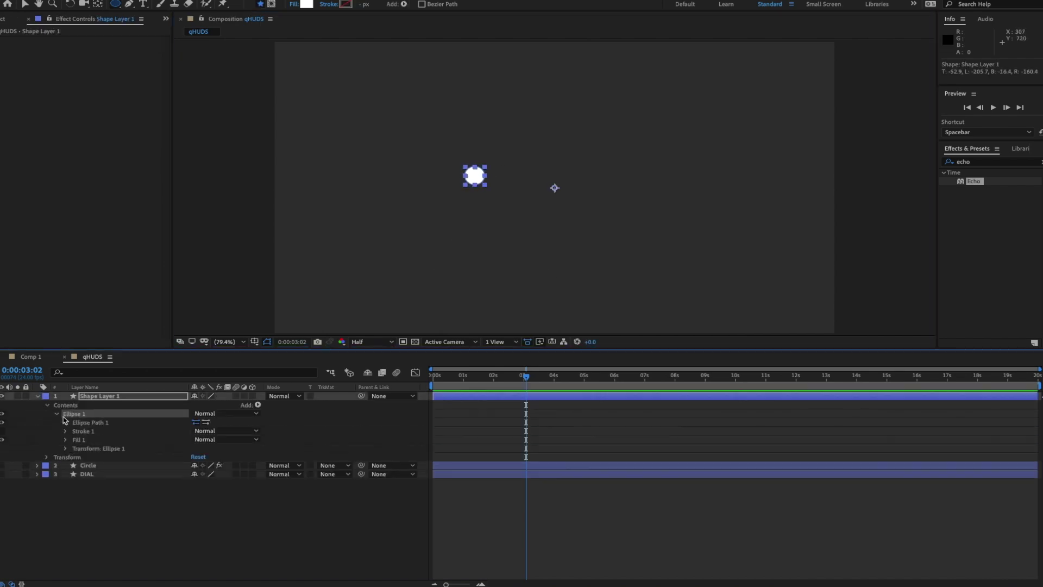
left_click(66, 449)
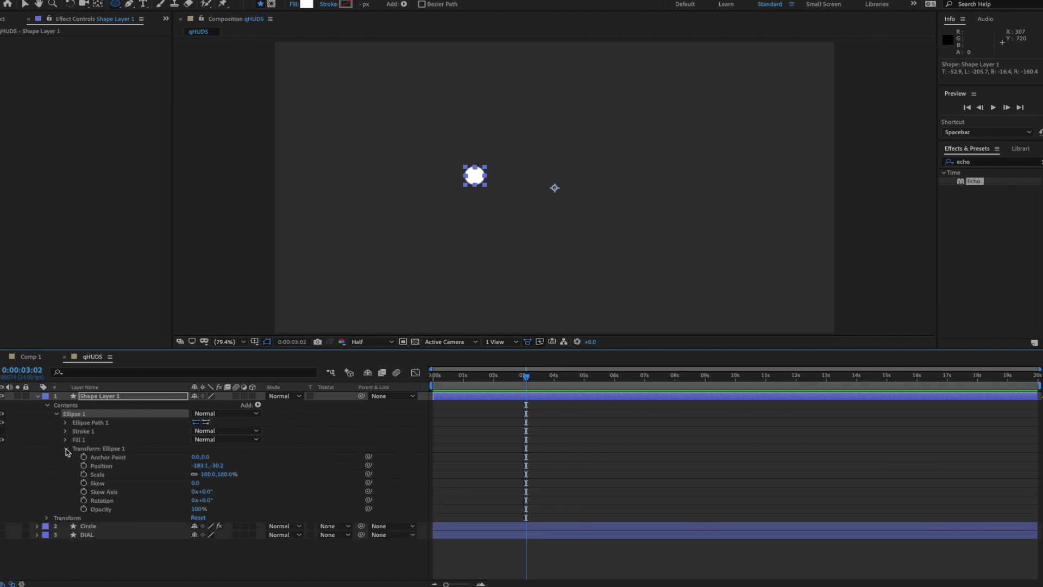
left_click(199, 466)
type("0")
key("Tab")
type("0")
key("Return")
left_click(328, 443)
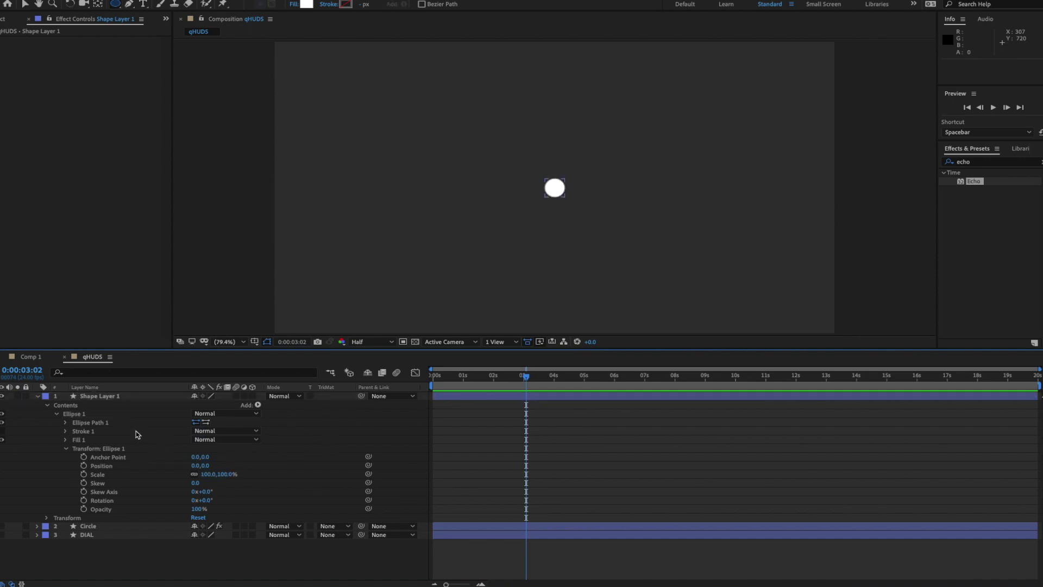
left_click(67, 448)
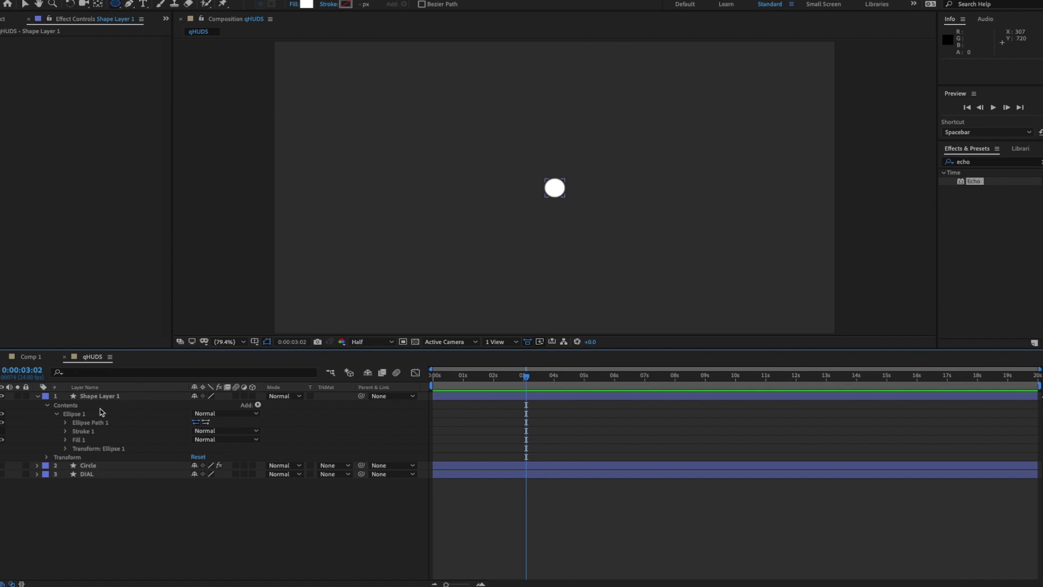
- Add an empty group to the contents of Shape Layer 1 and name it circle
left_click(71, 407)
left_click(258, 405)
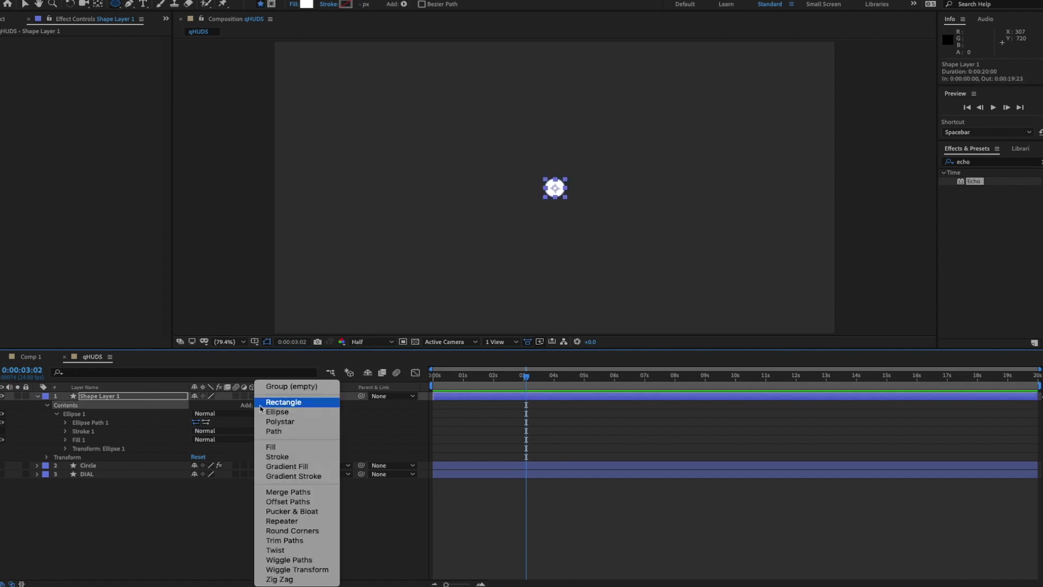
left_click(285, 388)
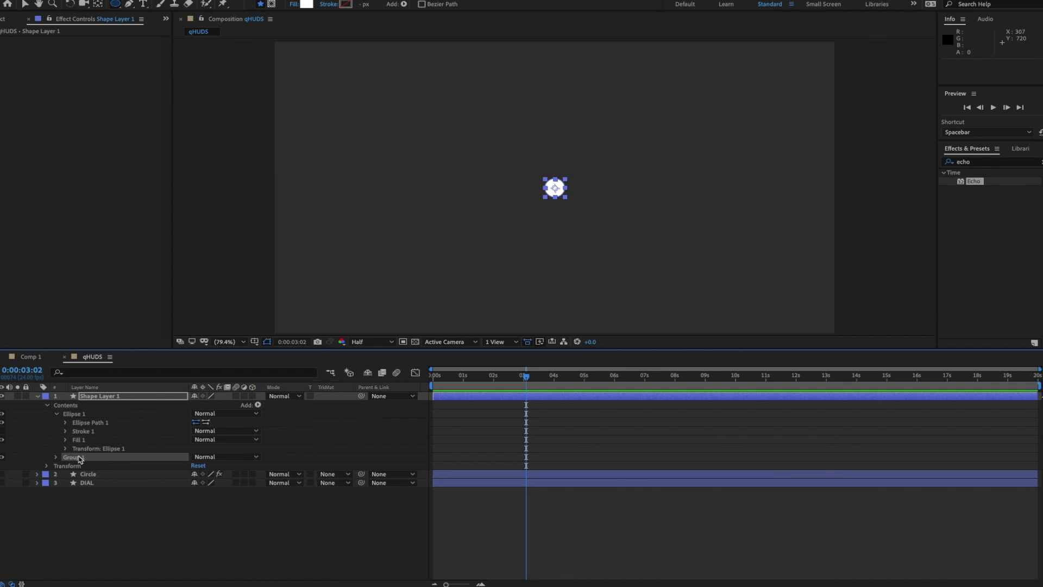
key("Return")
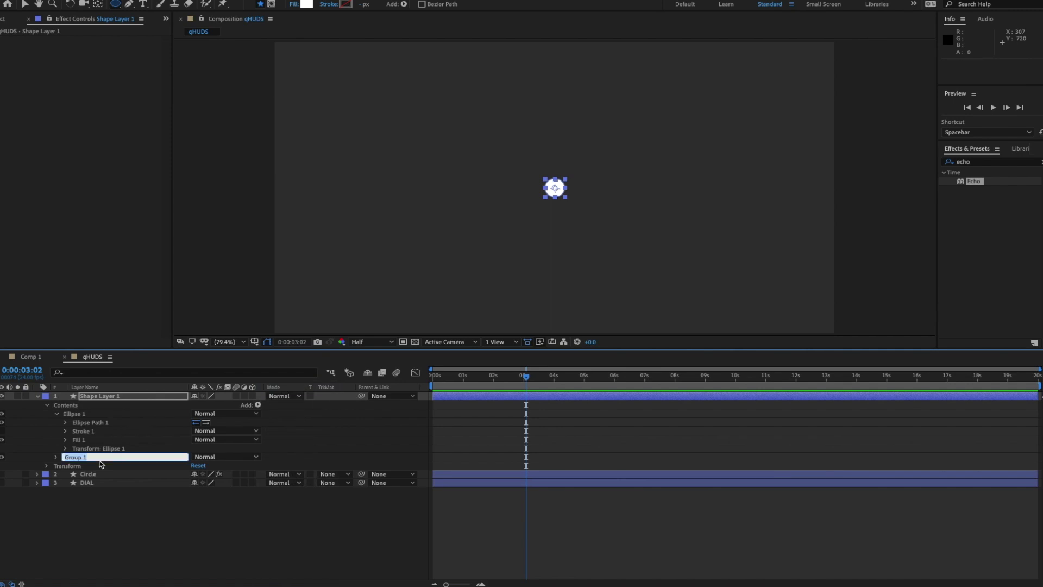
type("circle")
key("Return")
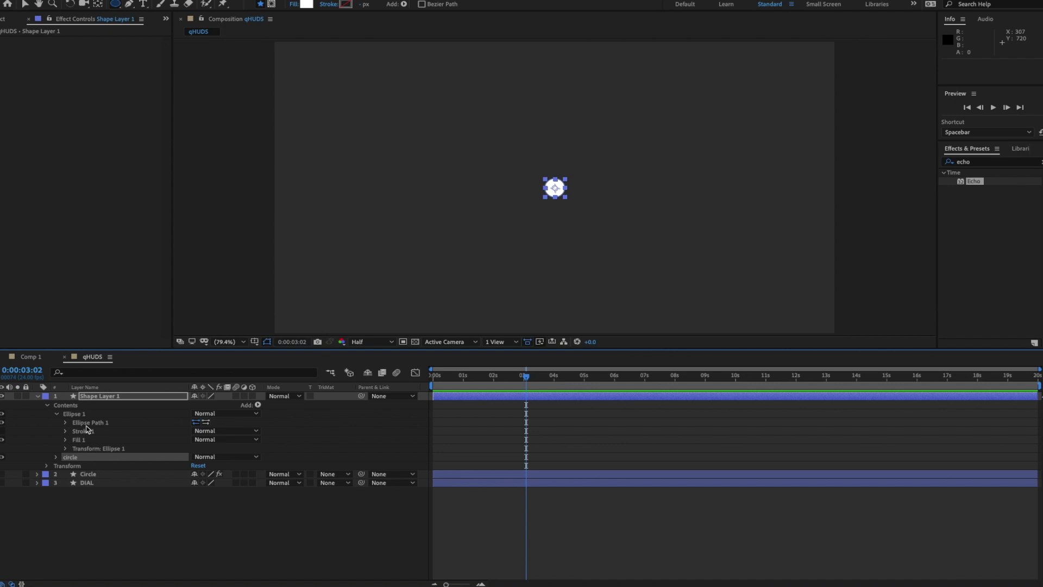
- Move Ellipse Path 1 and Fill 1 into the circle group and delete the leftover Ellipse 1 group
left_click_drag(96, 424, 76, 459)
left_click(56, 449)
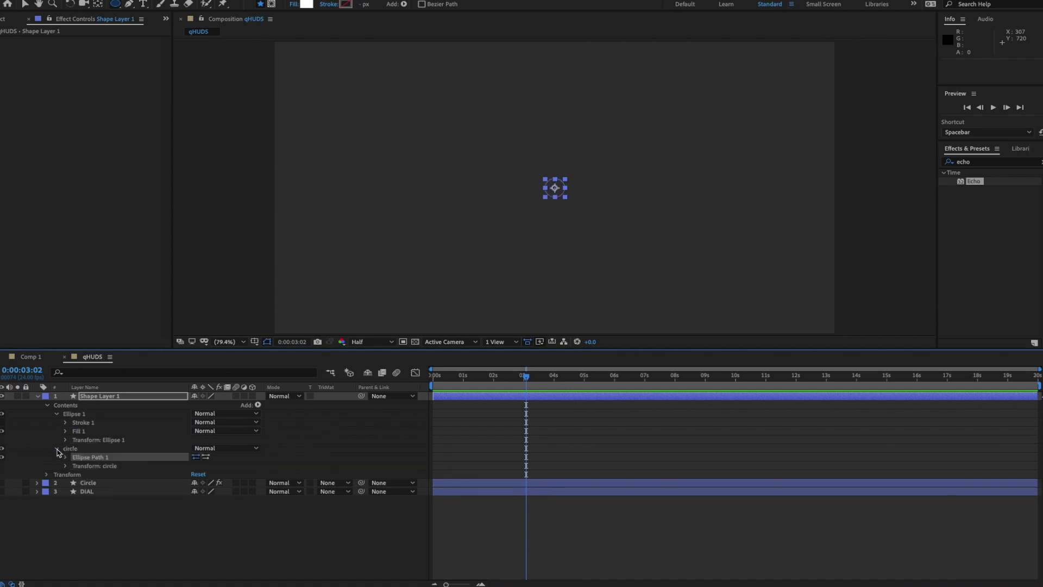
left_click_drag(84, 433, 80, 458)
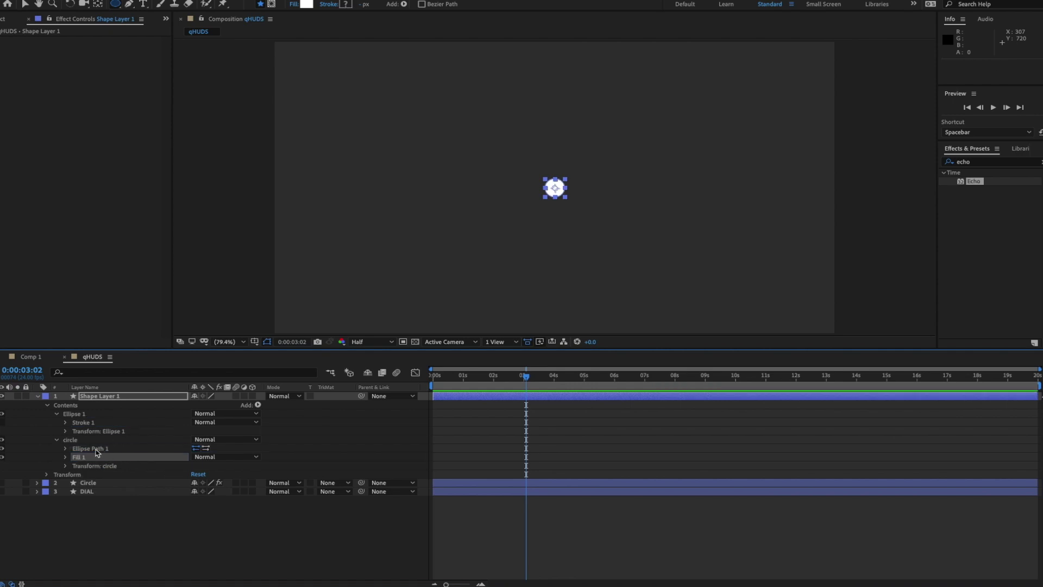
left_click(77, 416)
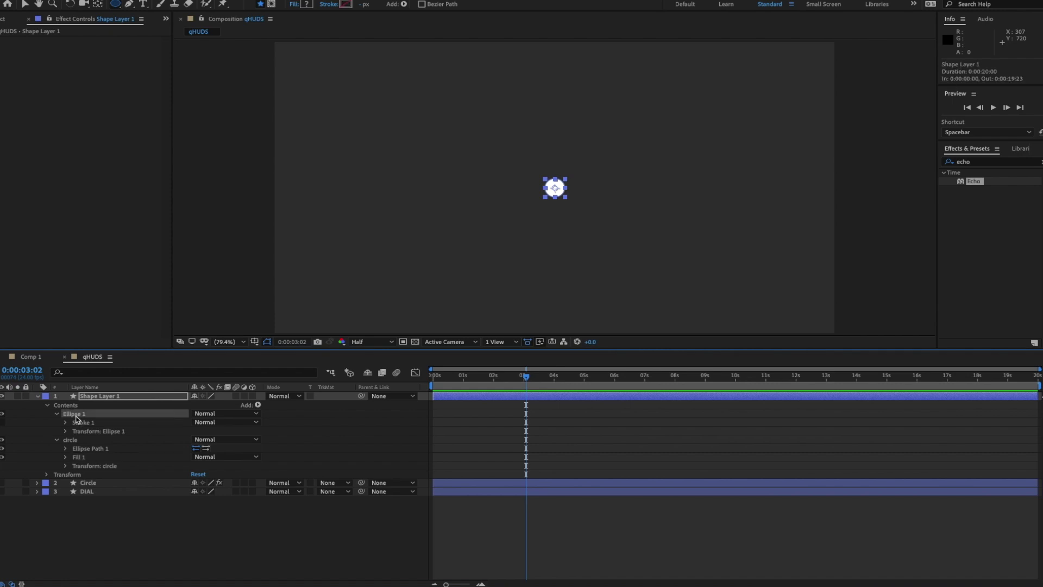
key("Delete")
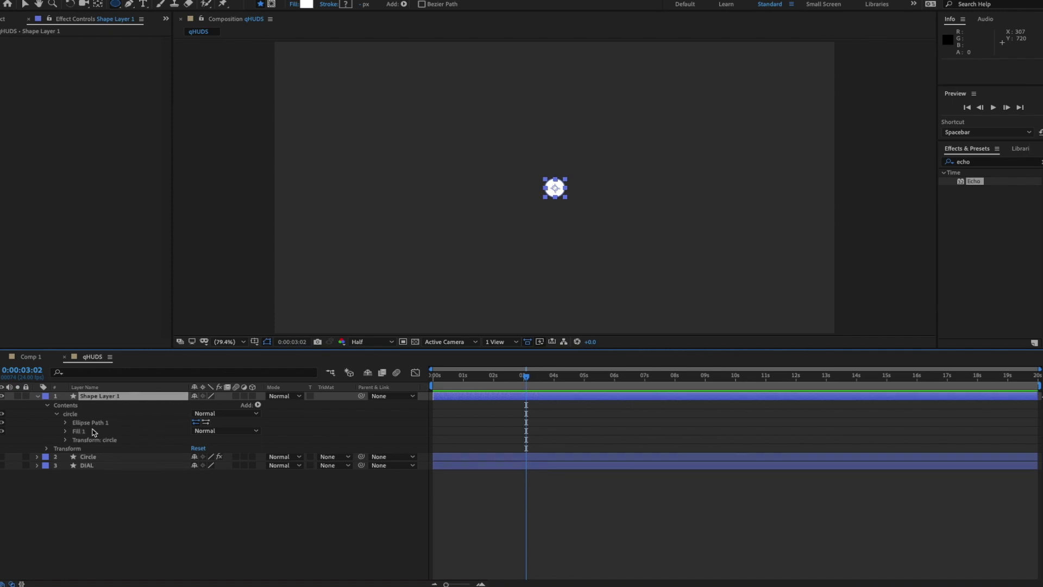
- Set the size of the circle group's Ellipse Path 1 to 39.3 and its position to 0, -150
left_click(66, 440)
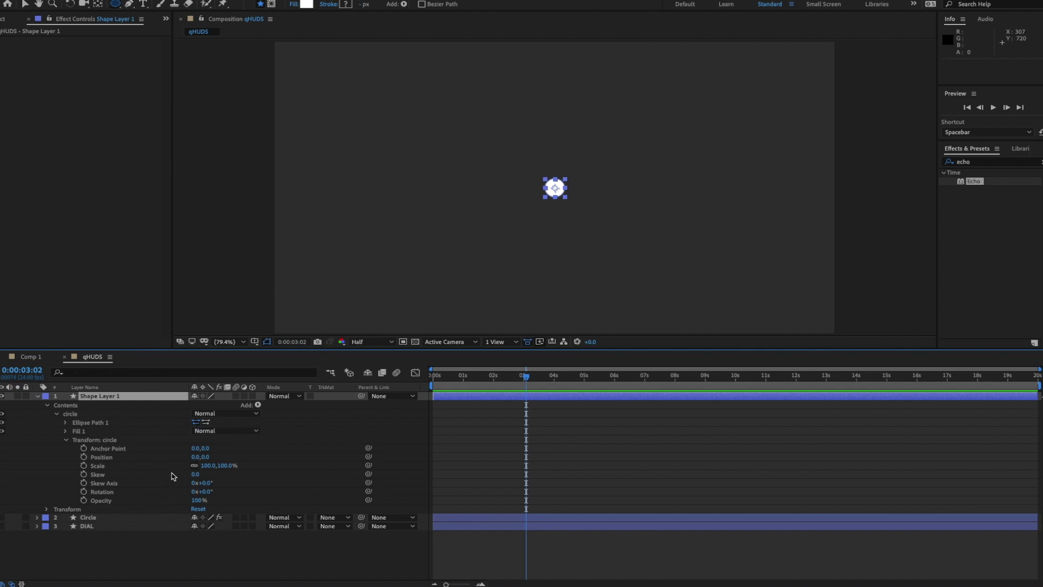
left_click(66, 440)
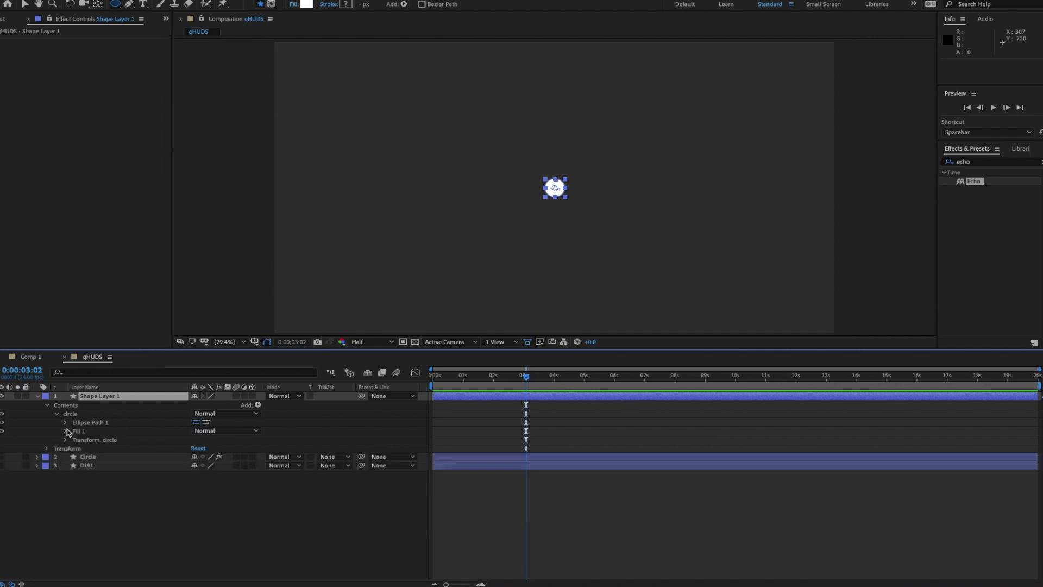
left_click(66, 422)
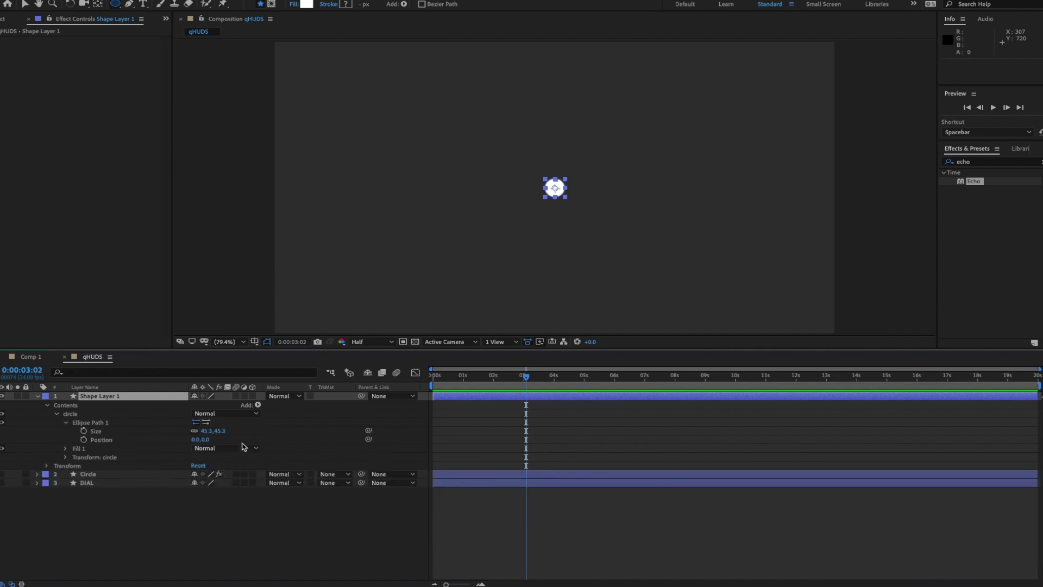
left_click_drag(210, 434, 207, 434)
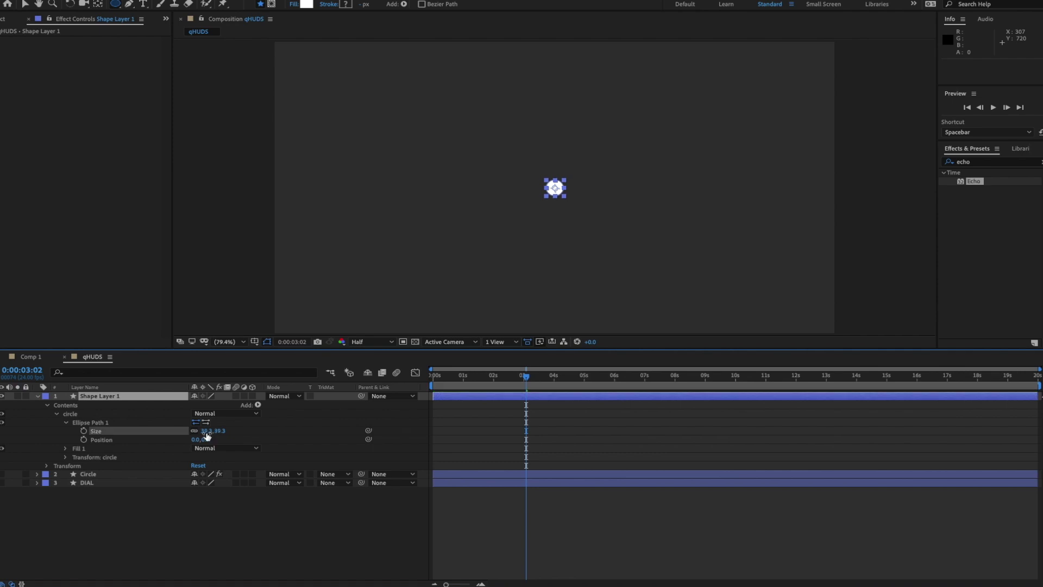
left_click_drag(206, 439, 125, 450)
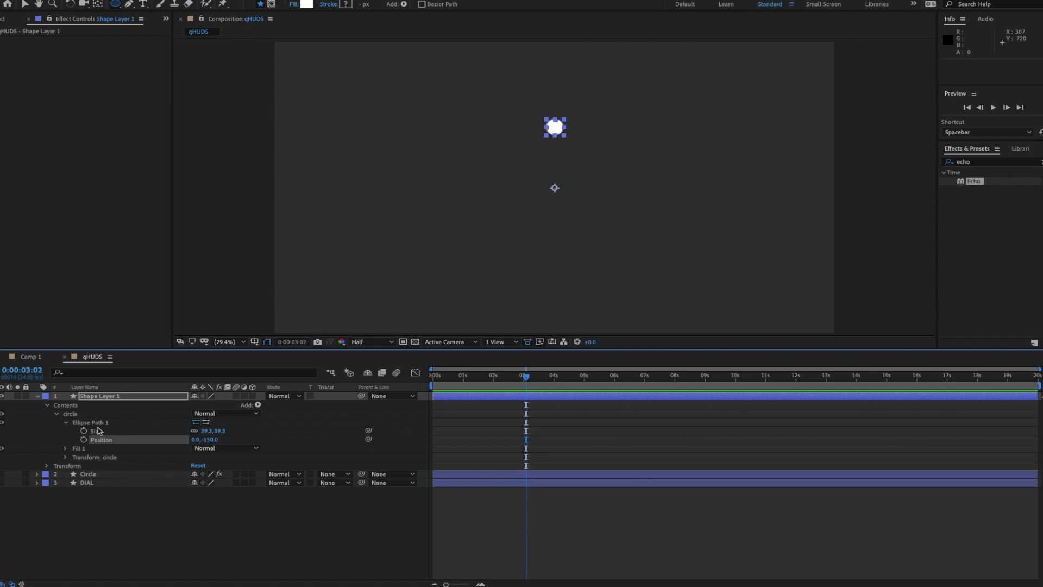
left_click(66, 423)
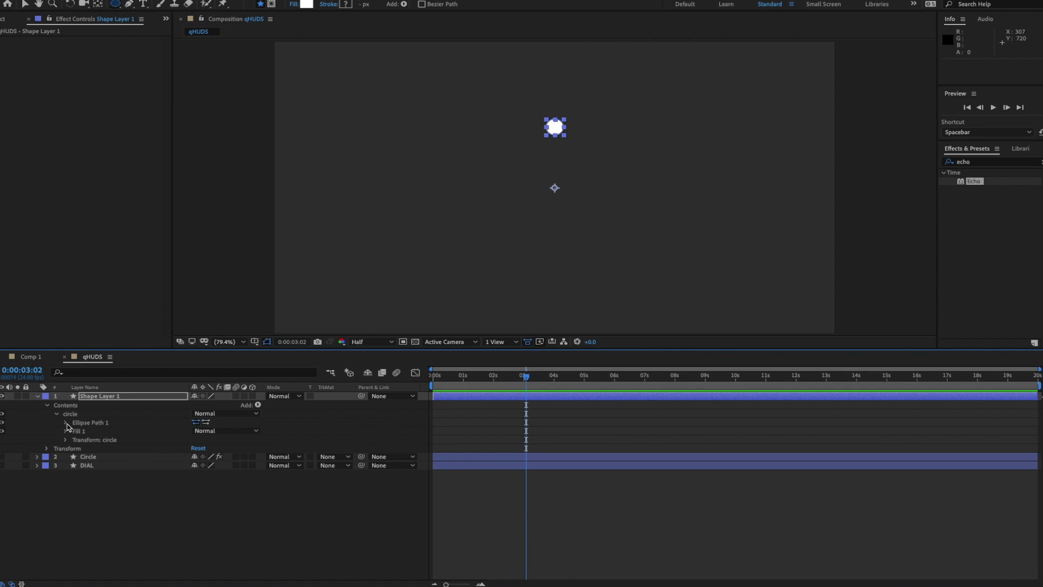
- Add the expression wiggle(1,270) to the circle group's rotation and preview the motion
left_click(92, 441)
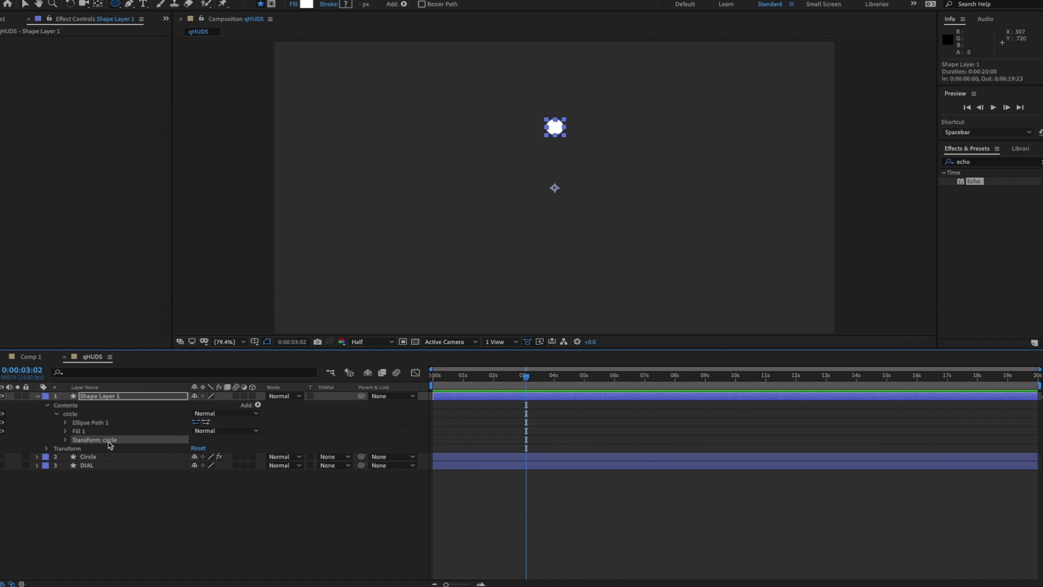
left_click(65, 440)
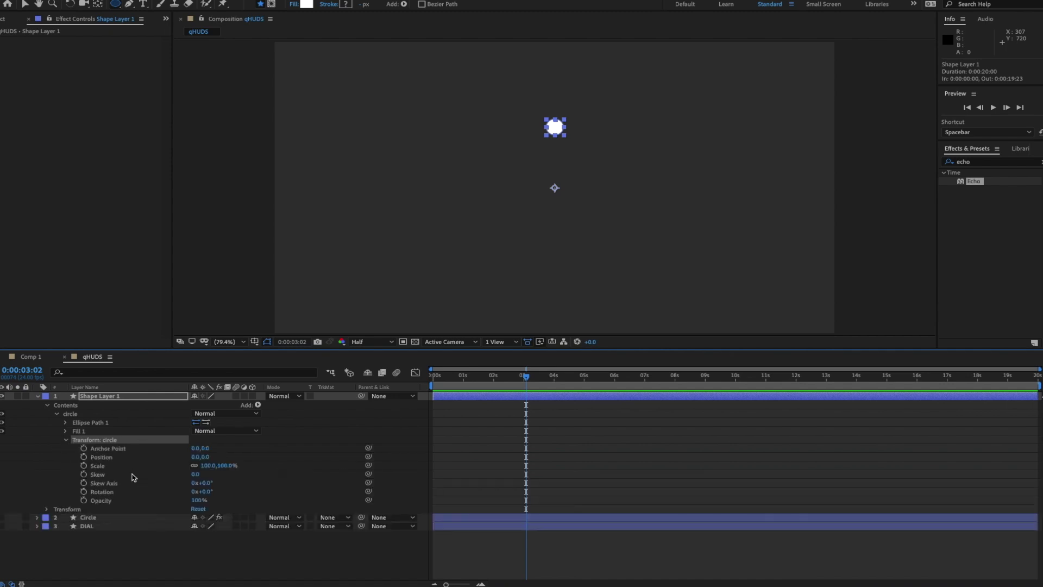
left_click(84, 492, "alt")
type("wi")
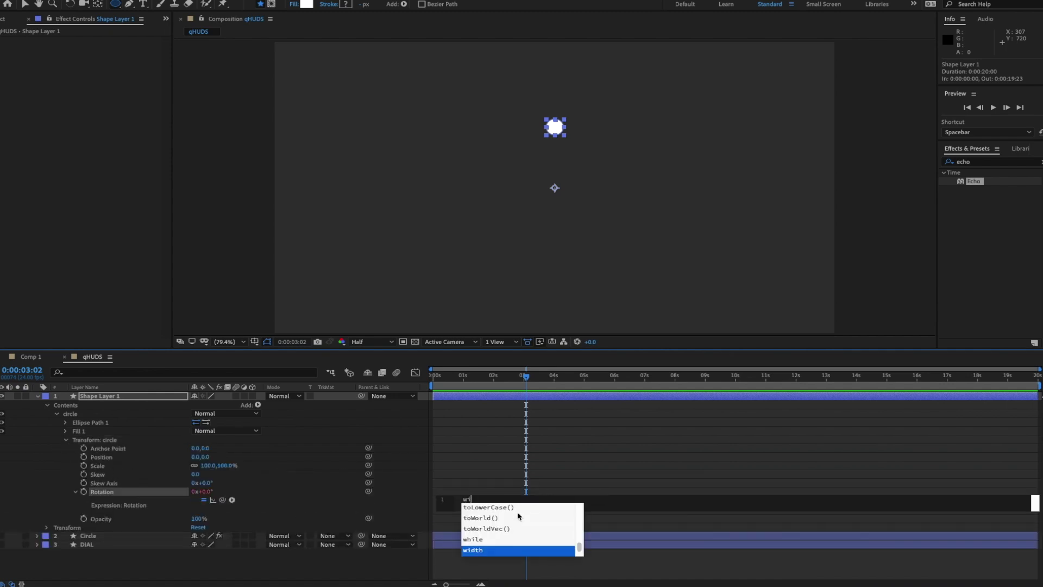
type("gg")
left_click(518, 516)
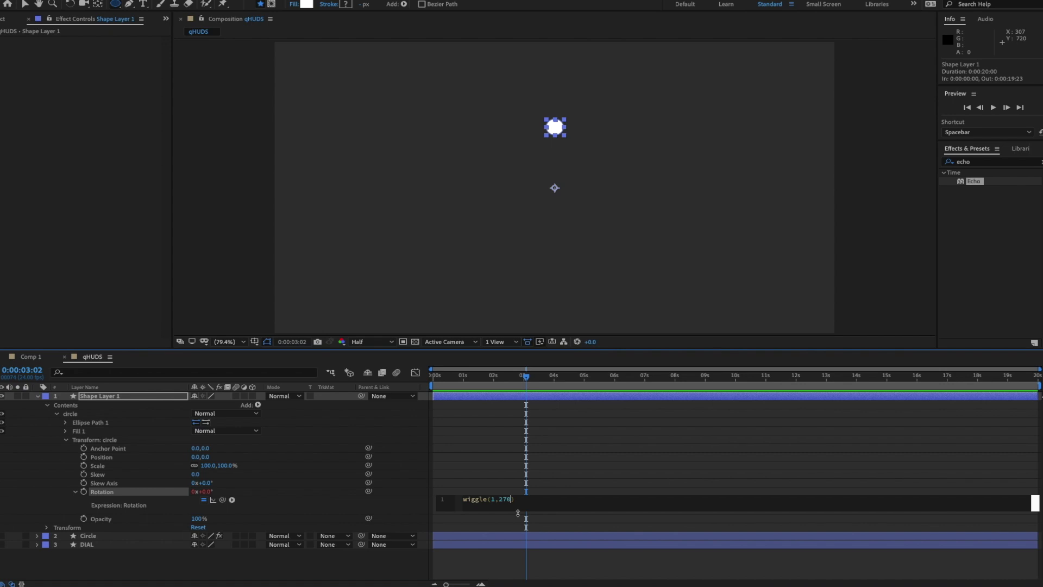
left_click(585, 426)
left_click(487, 375)
key("space")
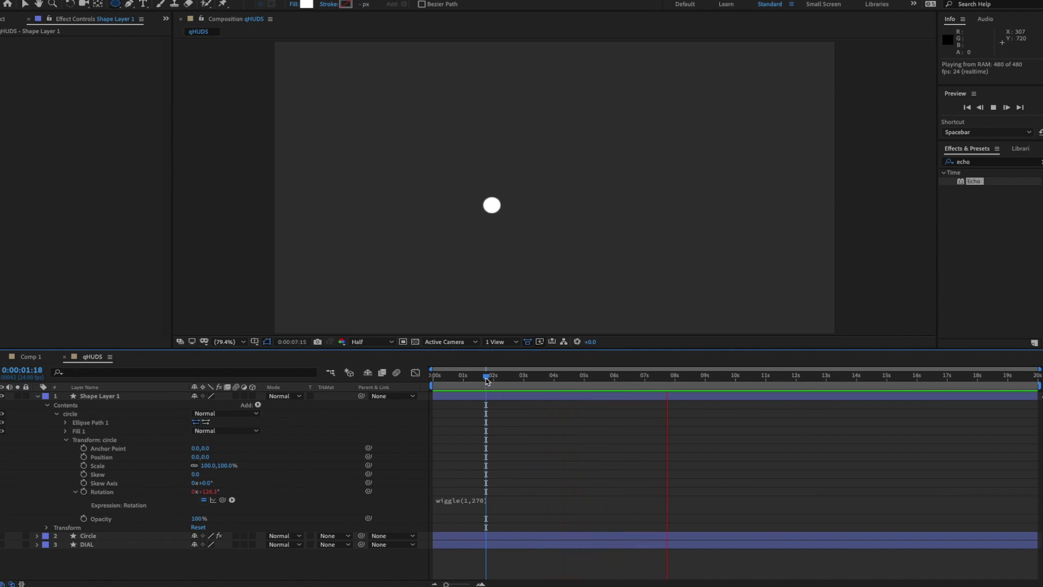
key("space")
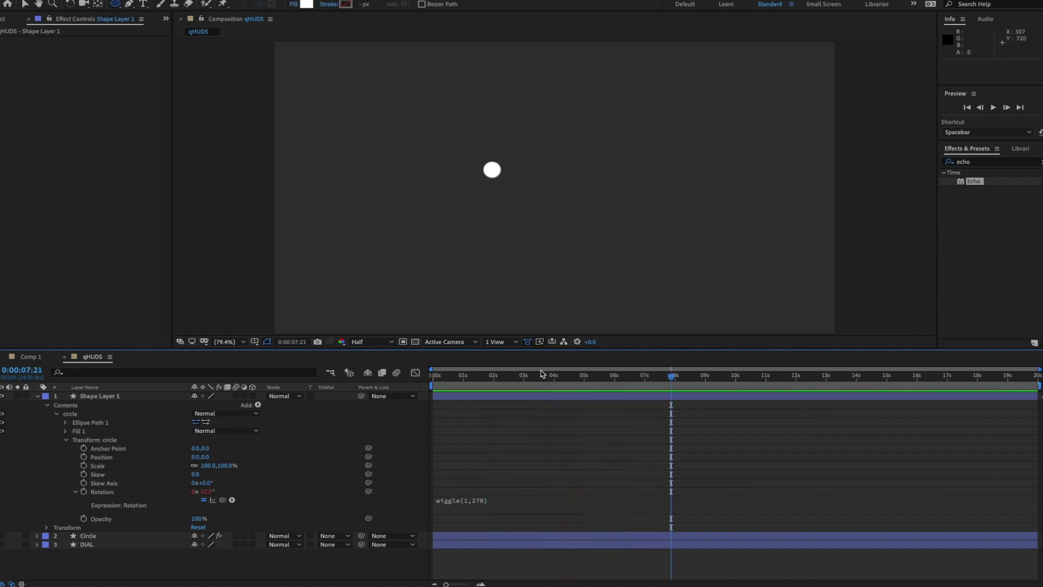
left_click(65, 441)
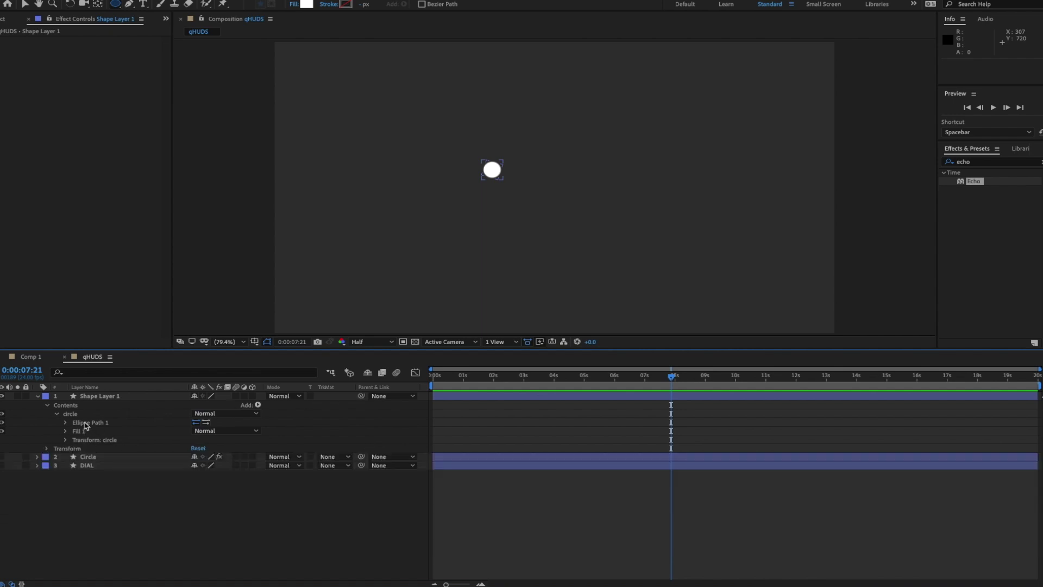
- Add a second empty group to the contents of Shape Layer 1 and name it trail
left_click(72, 405)
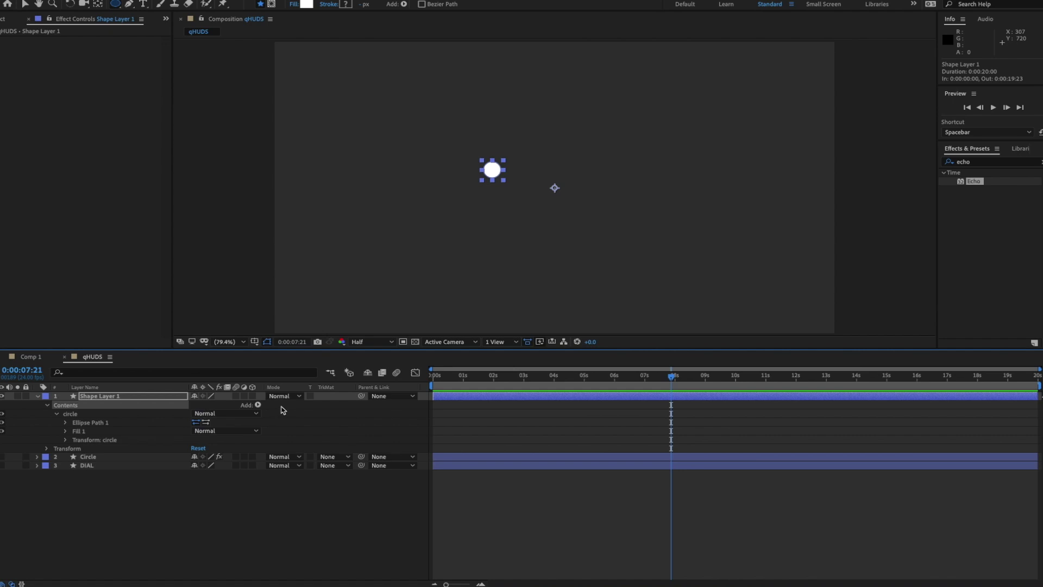
left_click(258, 405)
left_click(275, 386)
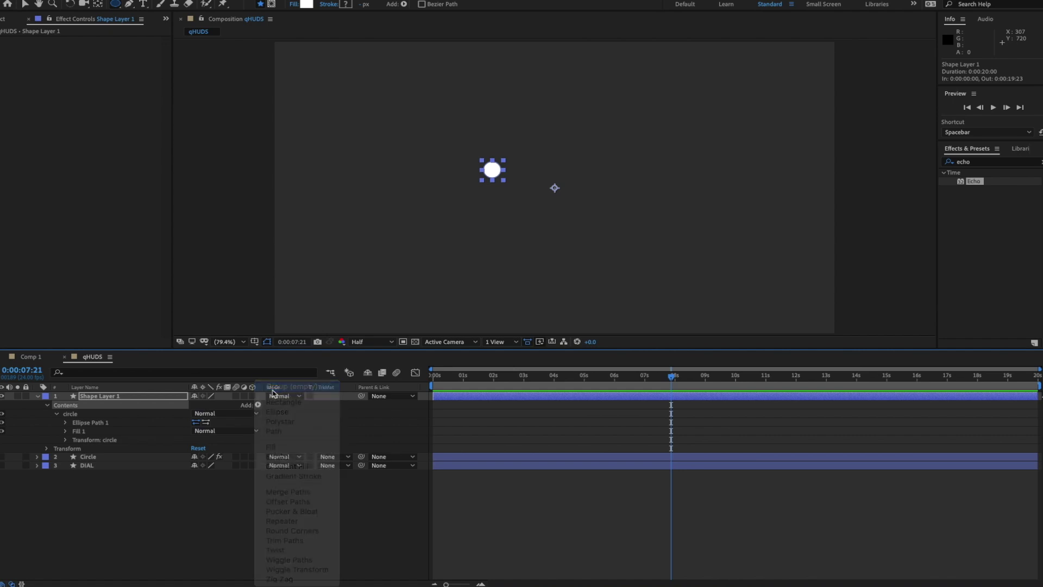
key("Return")
type("trail")
key("Return")
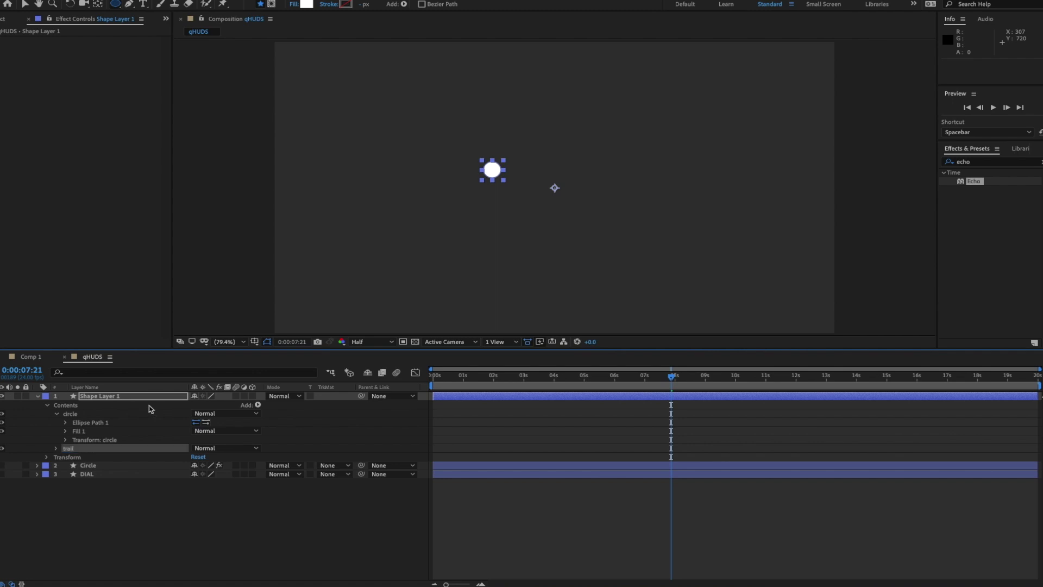
- Add an Ellipse and a Stroke to the trail group of Shape Layer 1
left_click(56, 448)
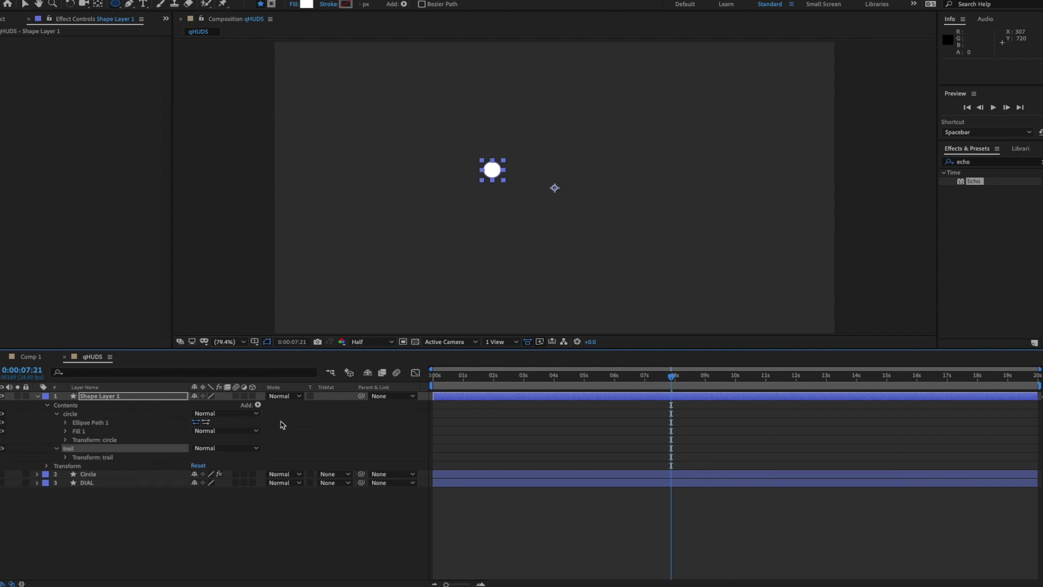
left_click(260, 406)
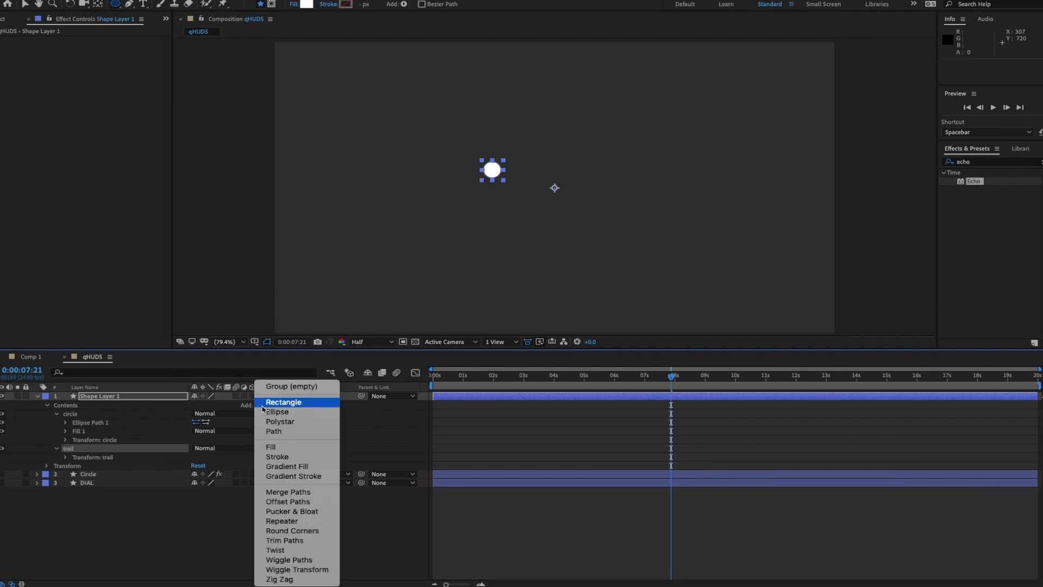
left_click(291, 414)
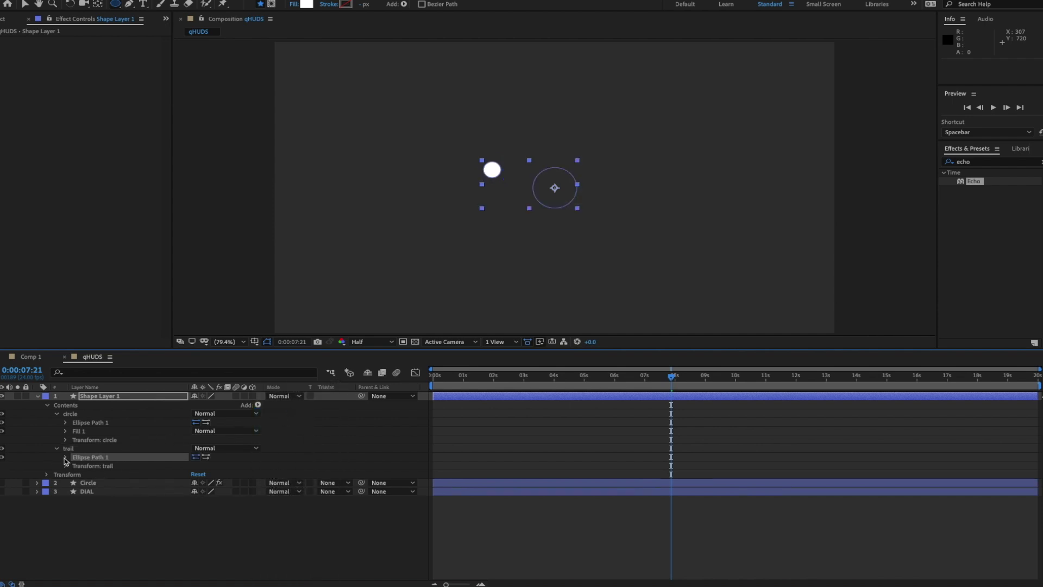
left_click(258, 405)
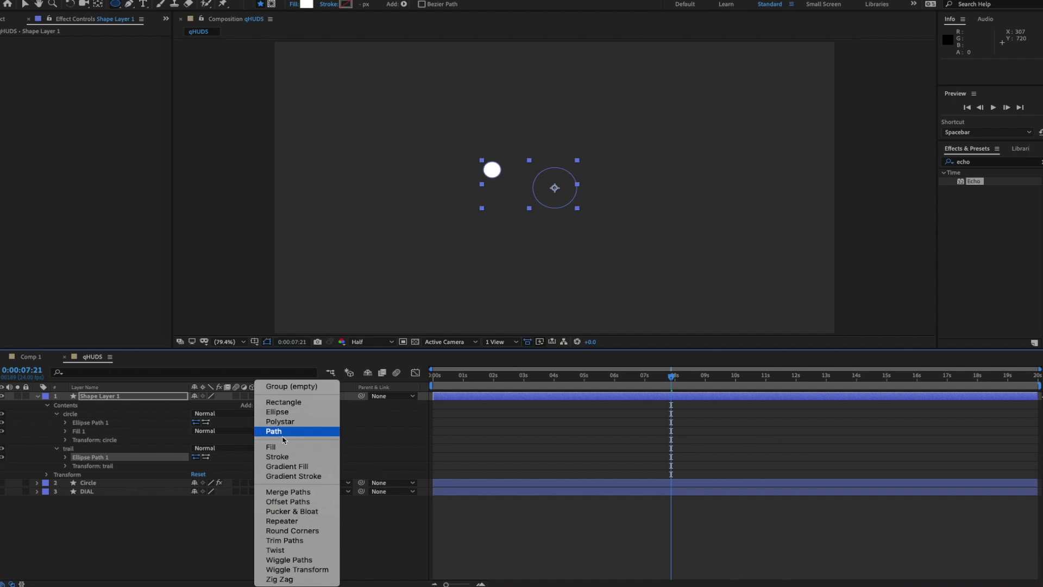
left_click(287, 459)
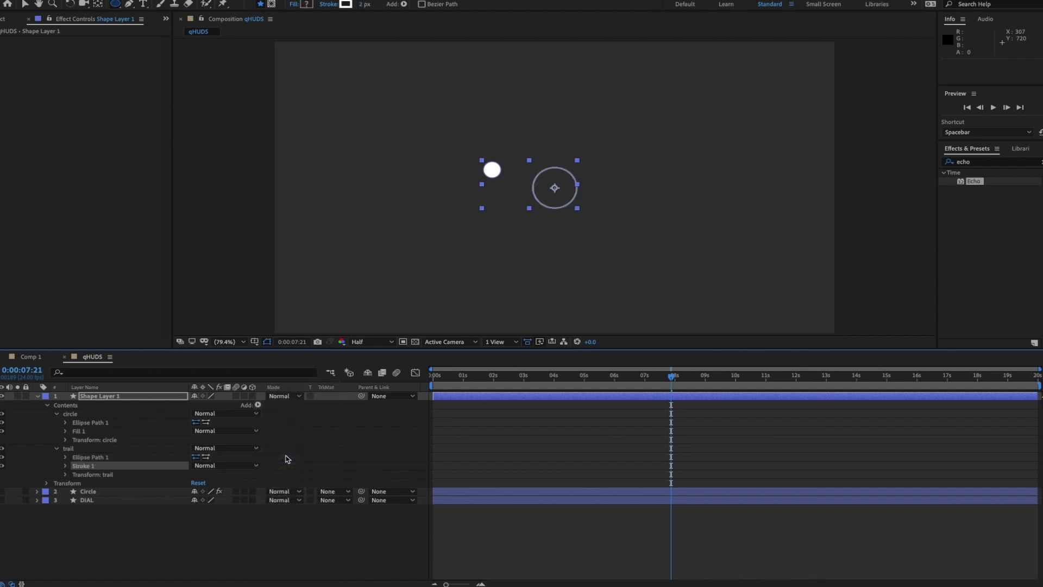
- Set the trail group's ellipse size to 302 and its stroke width to 10
left_click(66, 459)
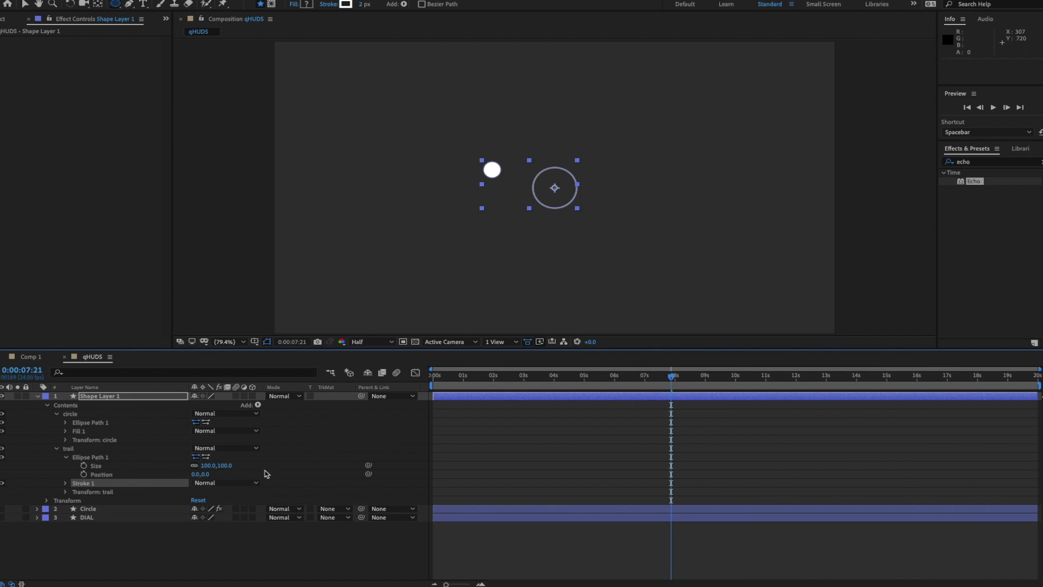
left_click_drag(226, 465, 332, 457)
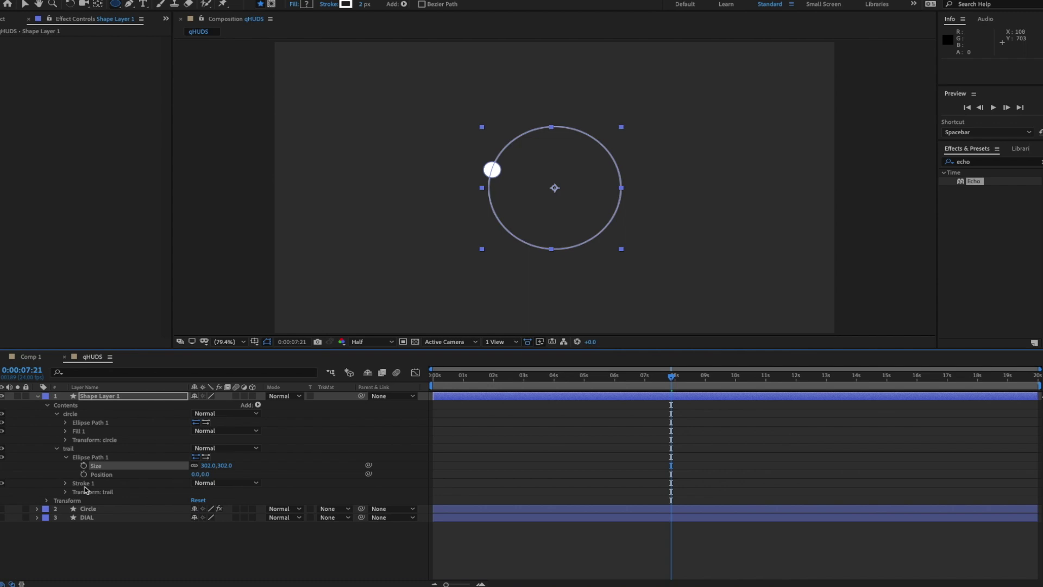
left_click(66, 483)
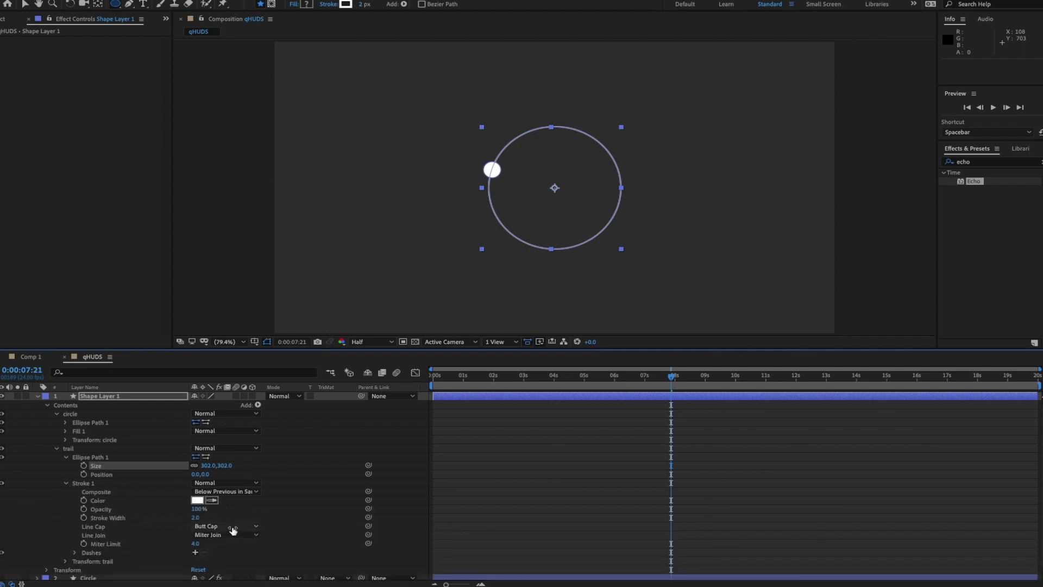
left_click_drag(195, 517, 198, 518)
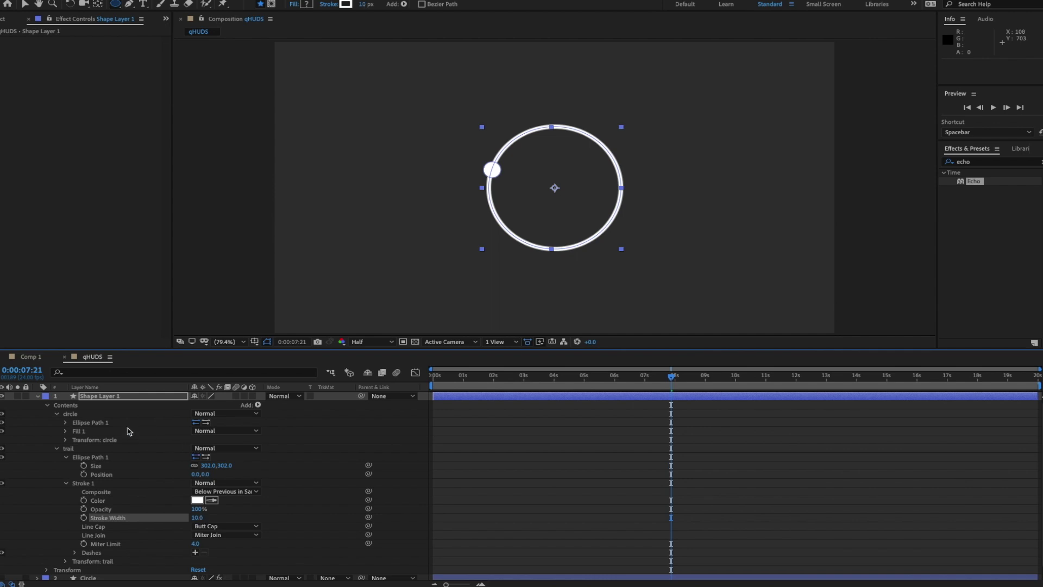
- Set the size of the circle group's Ellipse Path 1 to 47.3 and preview the animation
left_click(65, 422)
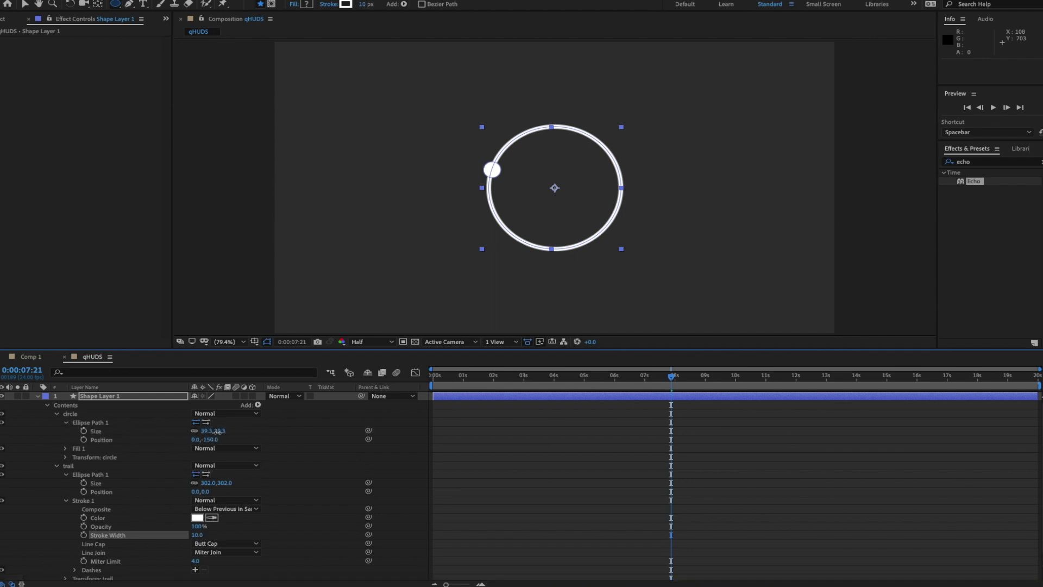
left_click_drag(216, 431, 220, 431)
key("space")
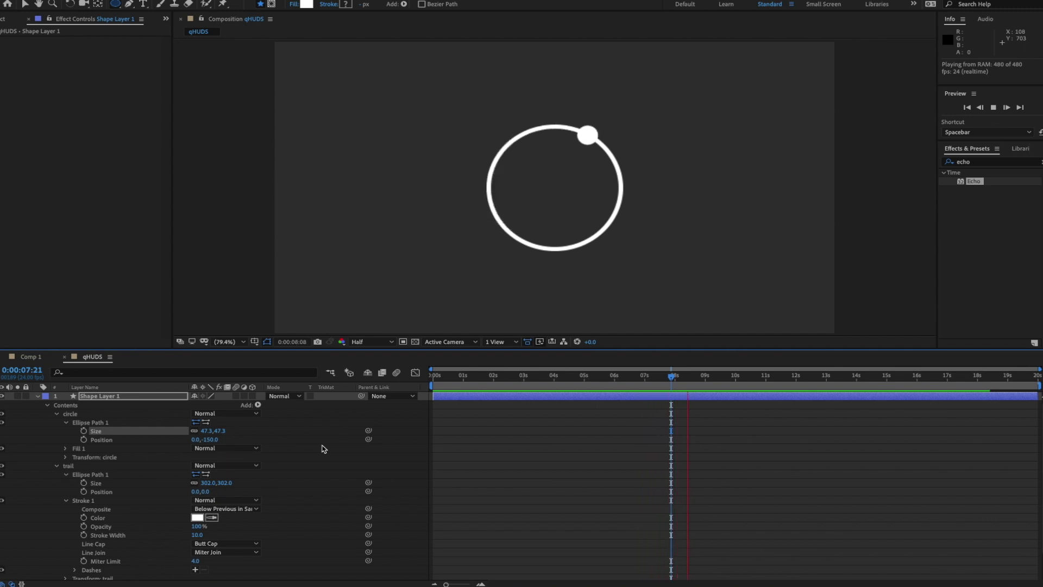
key("space")
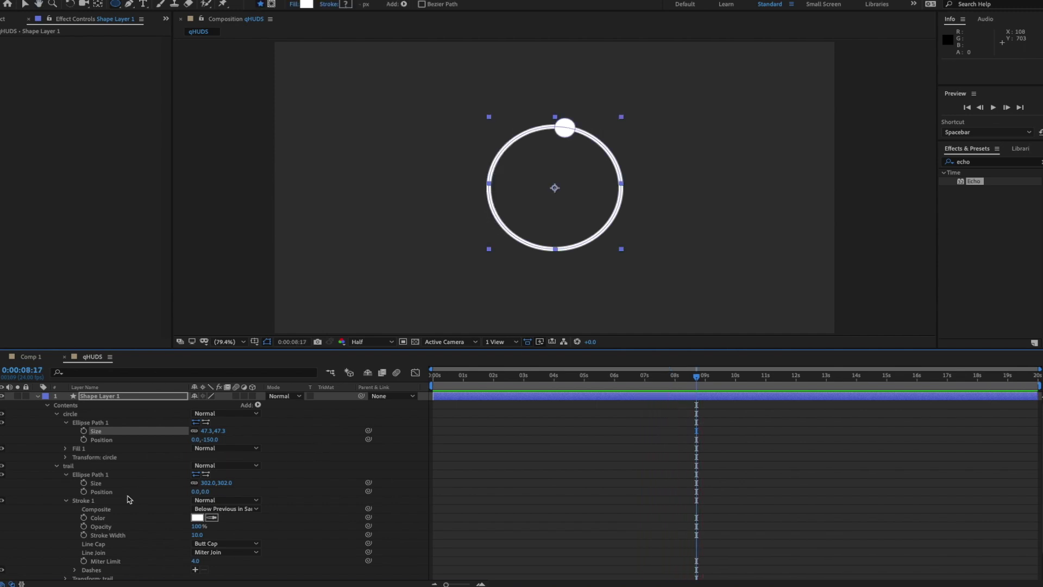
- Add Trim Paths to the trail group and place it below Stroke 1
left_click(70, 466)
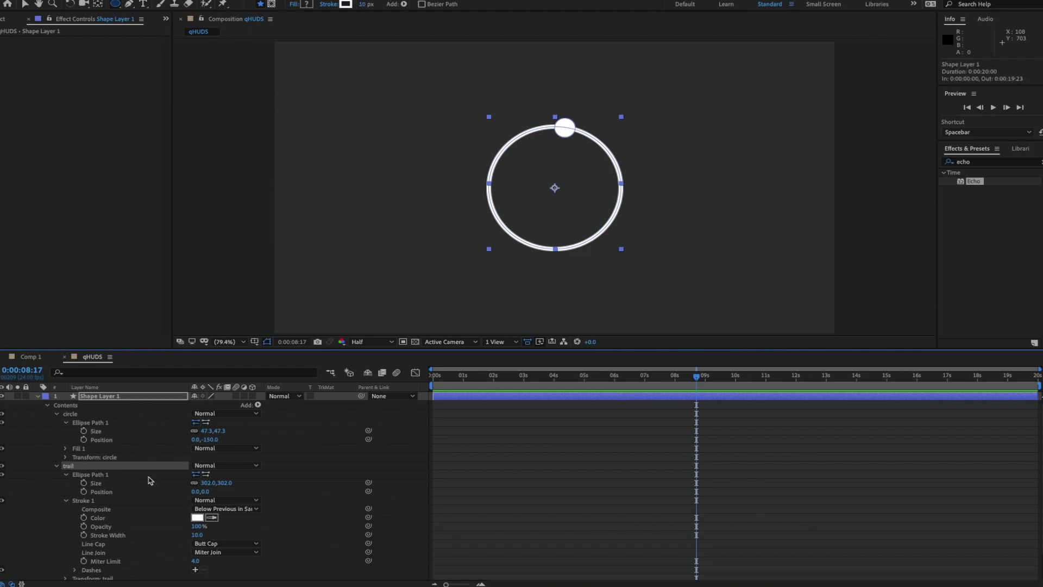
left_click(258, 404)
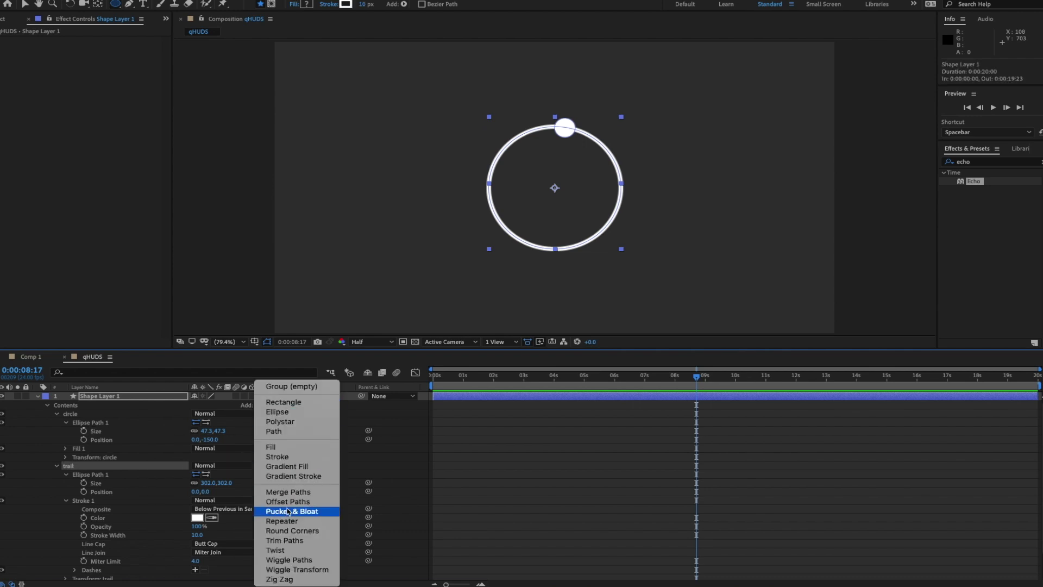
left_click(284, 540)
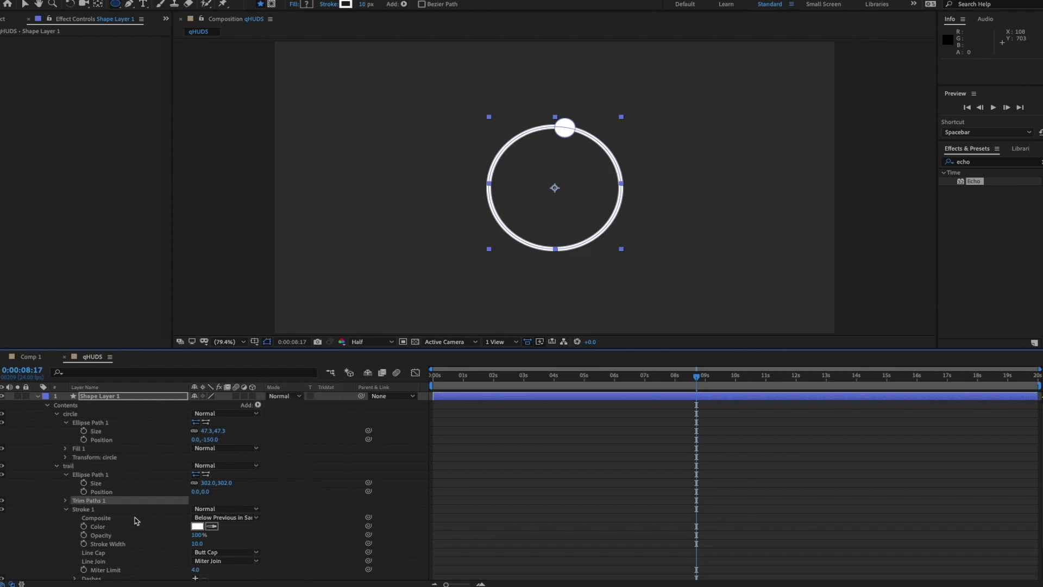
left_click(66, 509)
left_click(66, 474)
left_click_drag(96, 483, 99, 498)
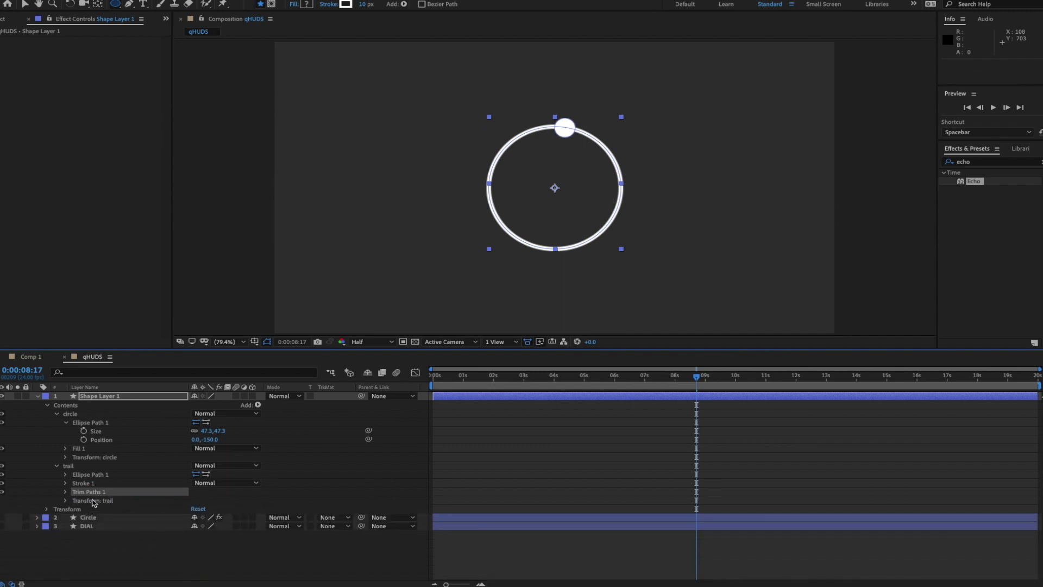
- Try different Trim Paths Start and End values on the trail at 0:00:05:12, finishing with Start 60% and End 100%
left_click(66, 492)
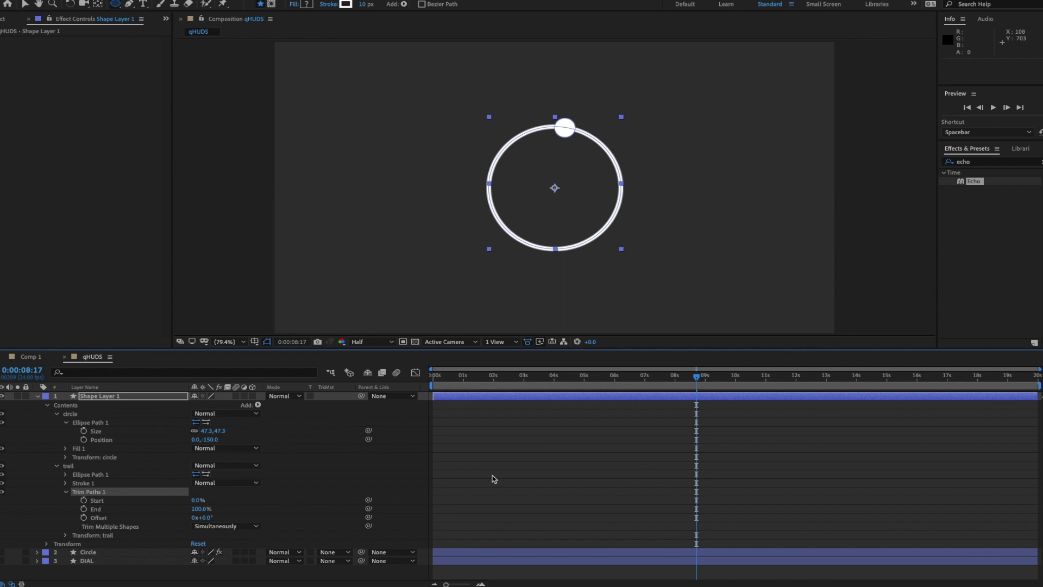
left_click_drag(705, 380, 599, 380)
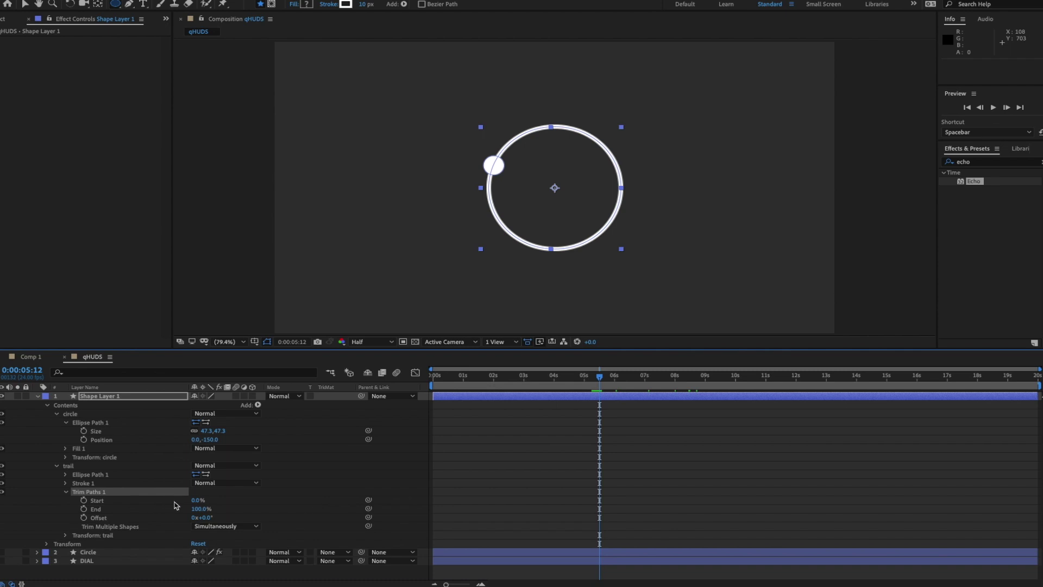
left_click_drag(201, 509, 135, 510)
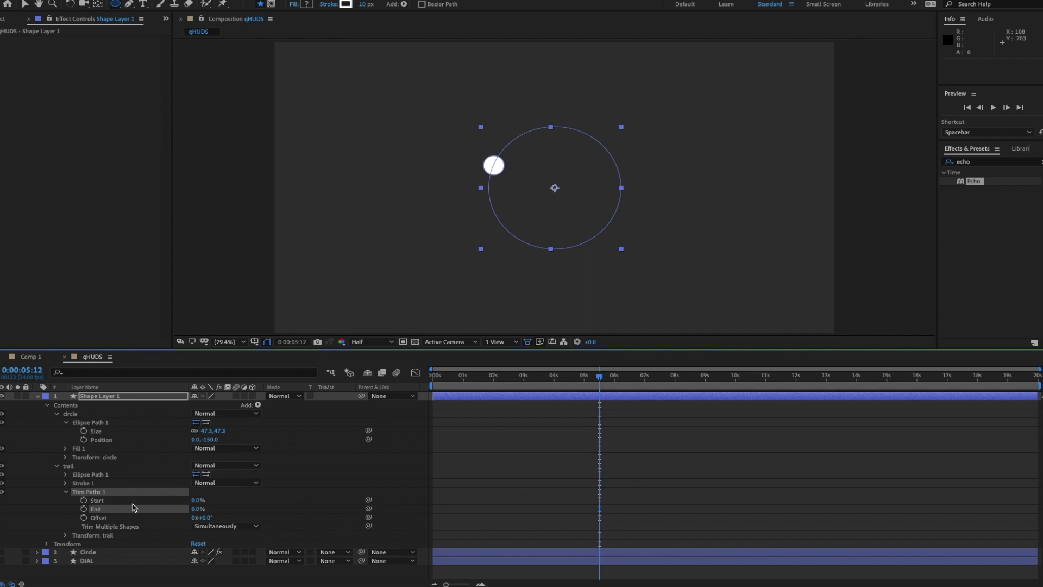
mouse_move(193, 510)
left_mouse_down()
mouse_move(255, 514)
mouse_move(235, 517)
mouse_move(212, 501)
mouse_move(191, 512)
mouse_move(198, 504)
left_mouse_up()
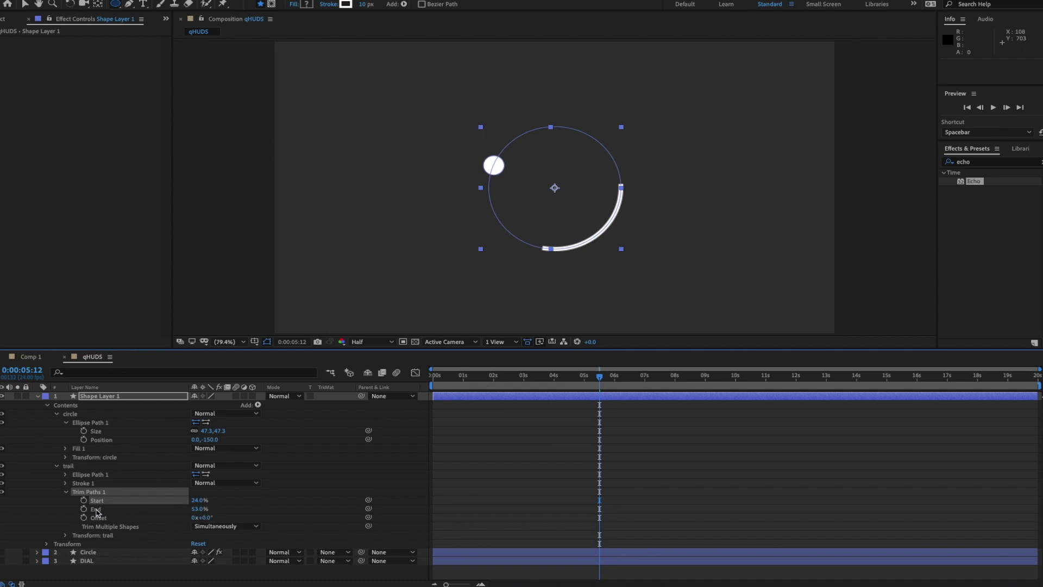
left_click(200, 509)
type("0")
key("Return")
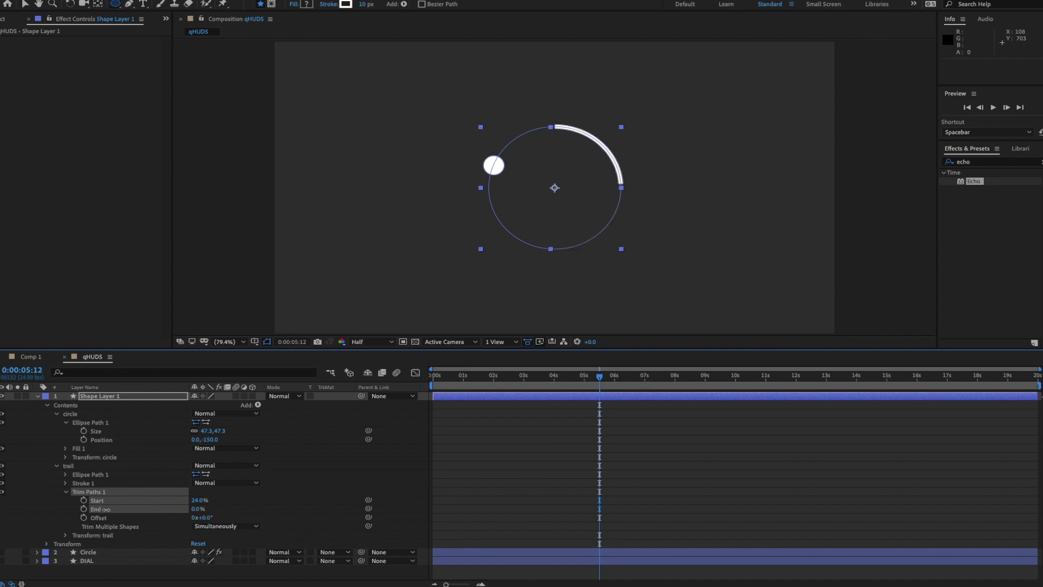
left_click_drag(197, 499, 332, 513)
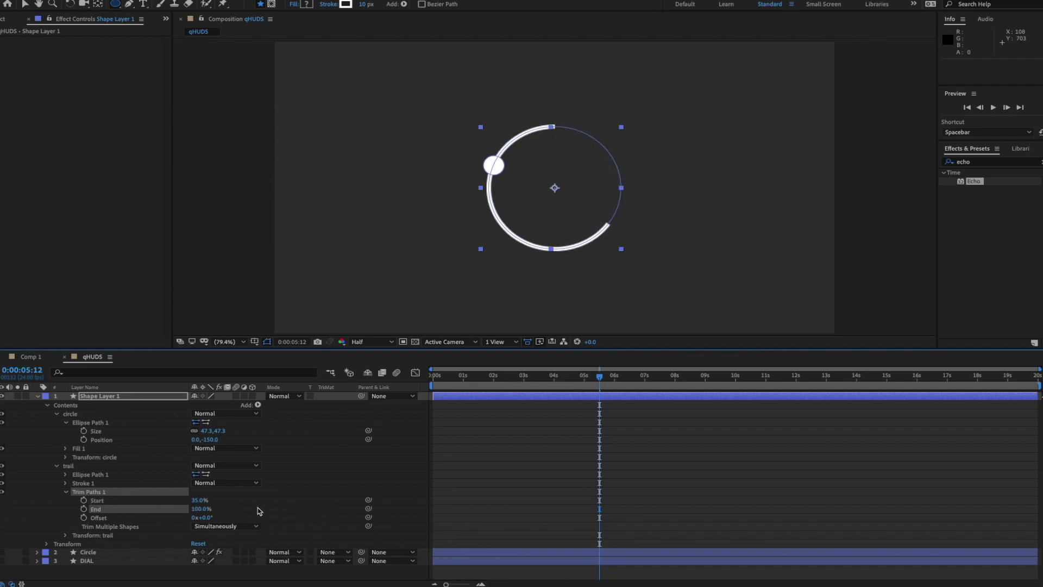
mouse_move(198, 500)
left_mouse_down()
mouse_move(158, 501)
mouse_move(263, 501)
mouse_move(211, 516)
mouse_move(142, 502)
mouse_move(191, 504)
mouse_move(183, 504)
left_mouse_up()
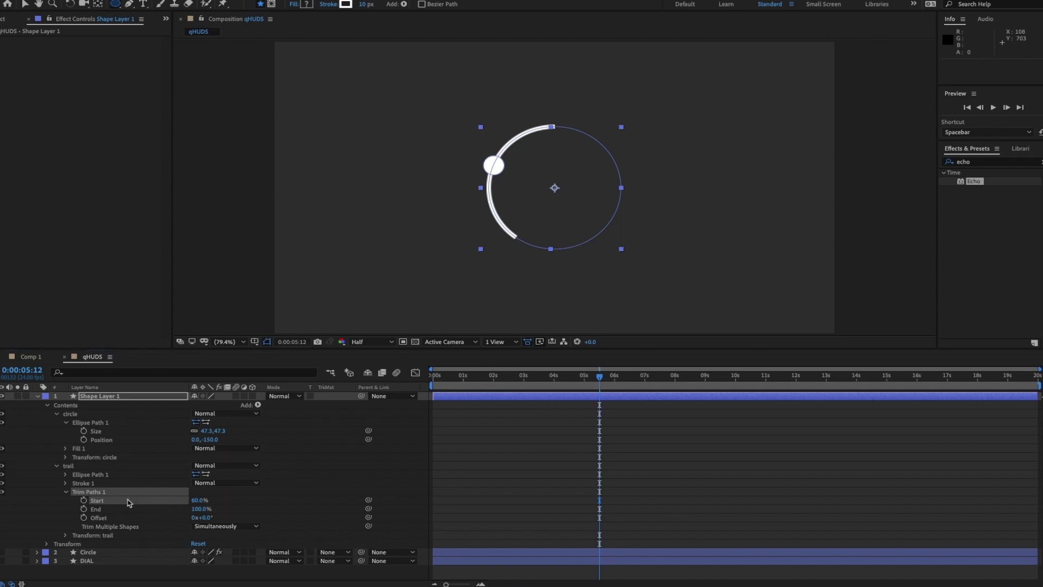
- Give the trail's Trim Paths Start the expression x = content("circle").transform.rotation and scrub through the first seconds to compare the trail with the circle
left_click(65, 422)
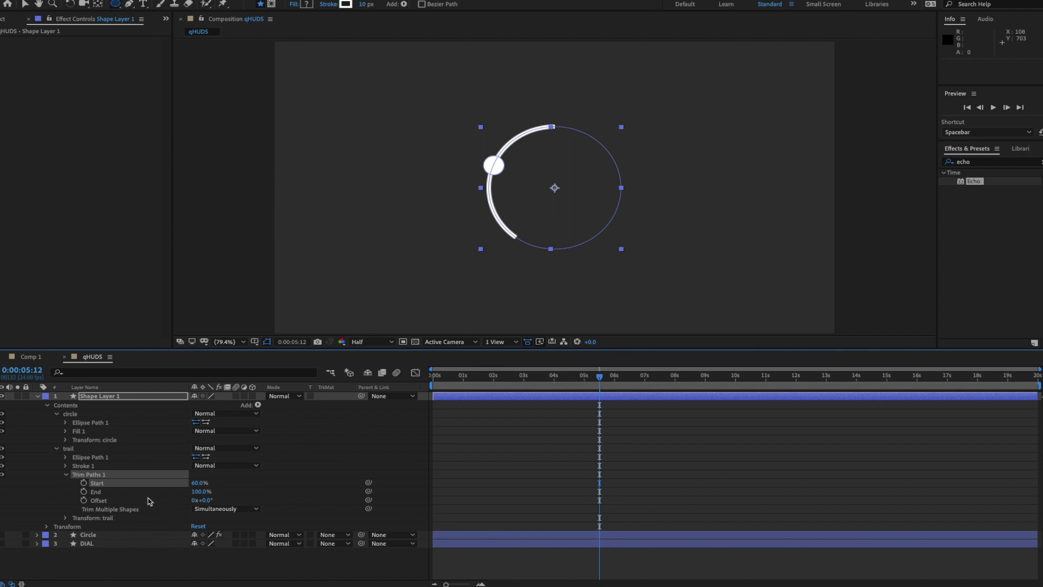
left_click(84, 482, "alt")
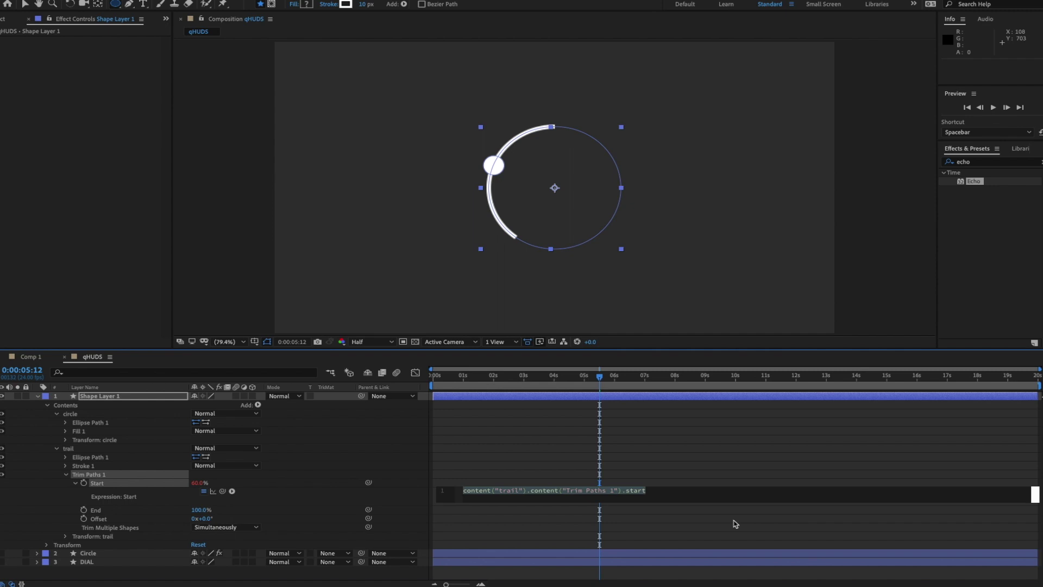
type("x =")
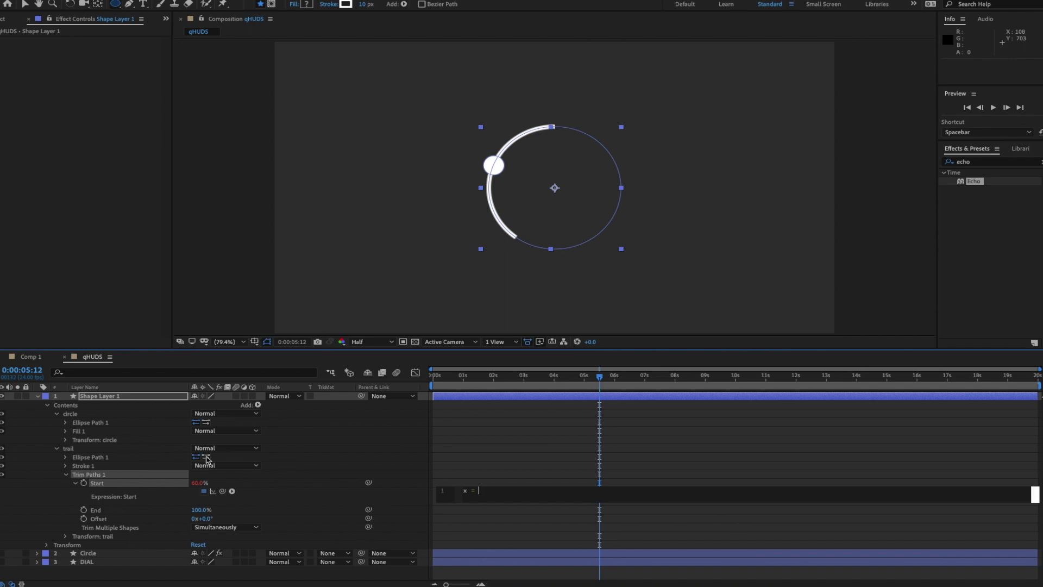
left_click(65, 441)
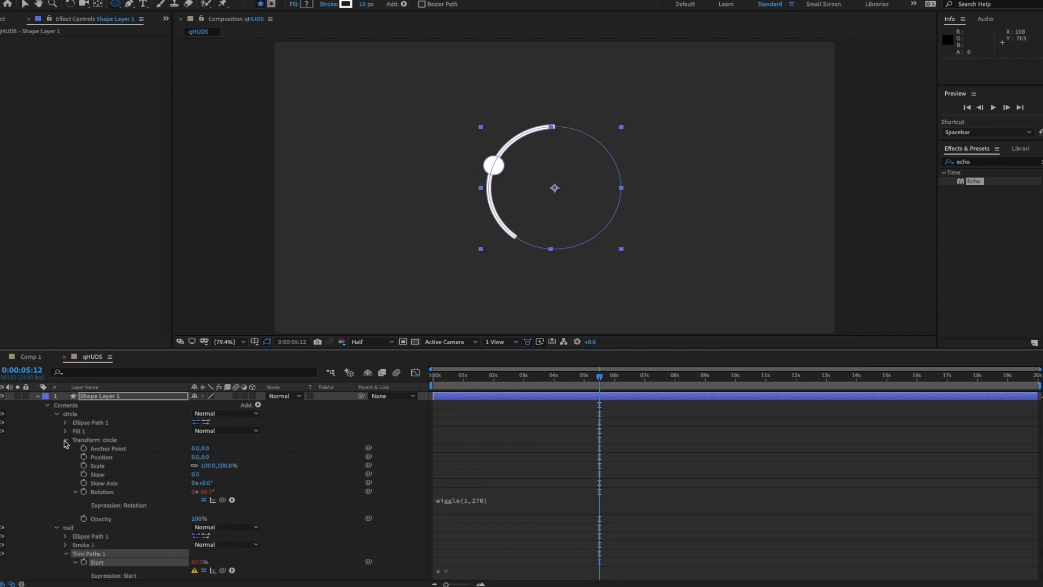
scroll(163, 475, "down", 1)
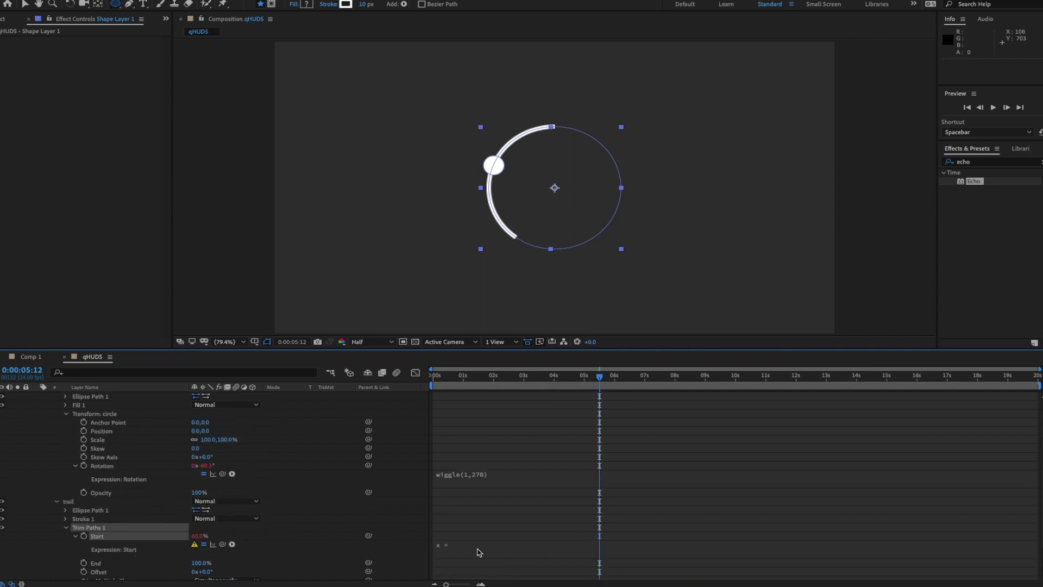
left_click(511, 550)
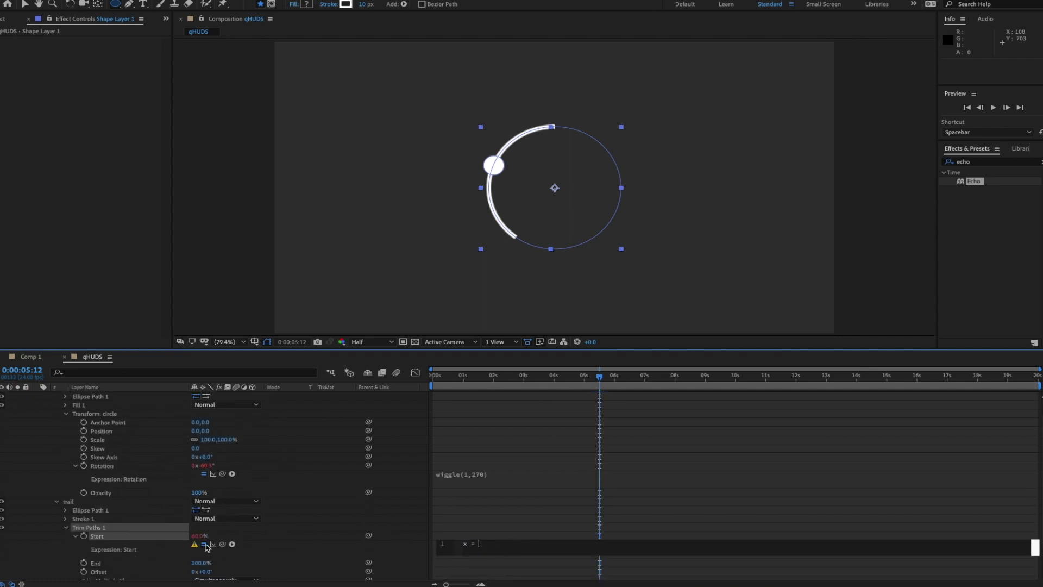
left_click_drag(222, 544, 111, 467)
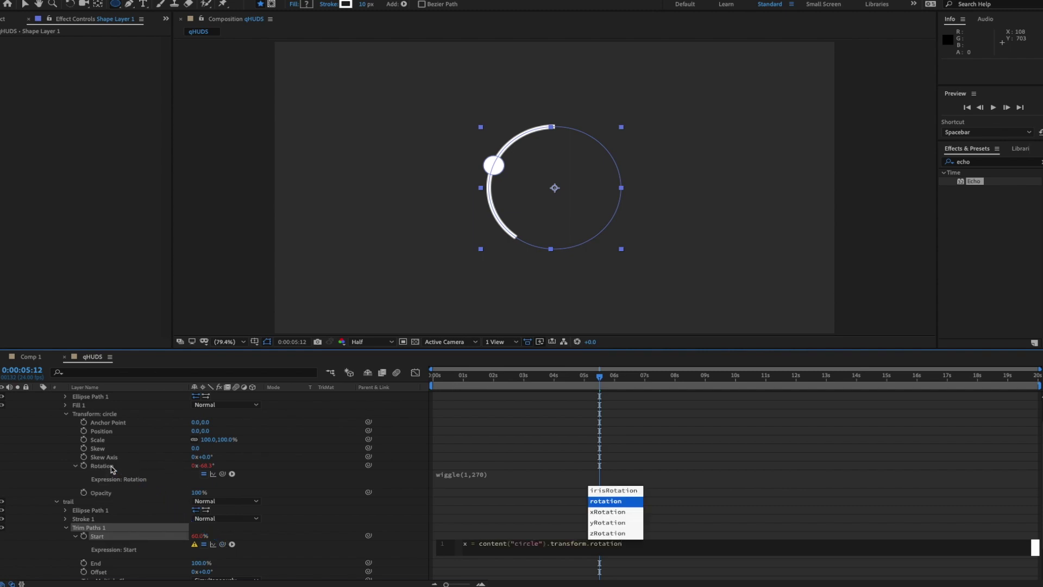
left_click(684, 552)
scroll(701, 527, "down", 2)
left_click(700, 526)
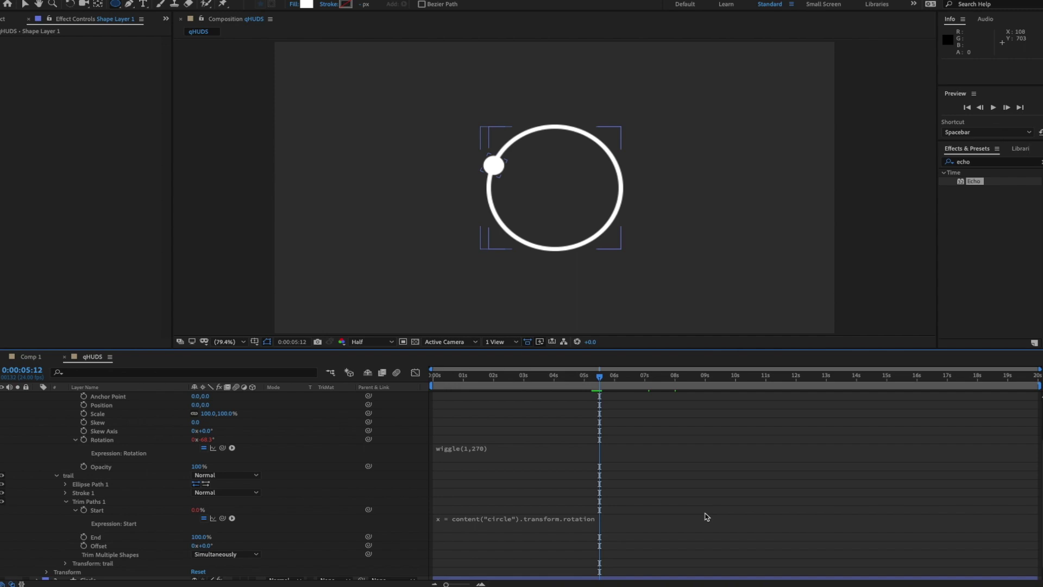
scroll(692, 516, "down", 1)
left_click_drag(505, 378, 471, 386)
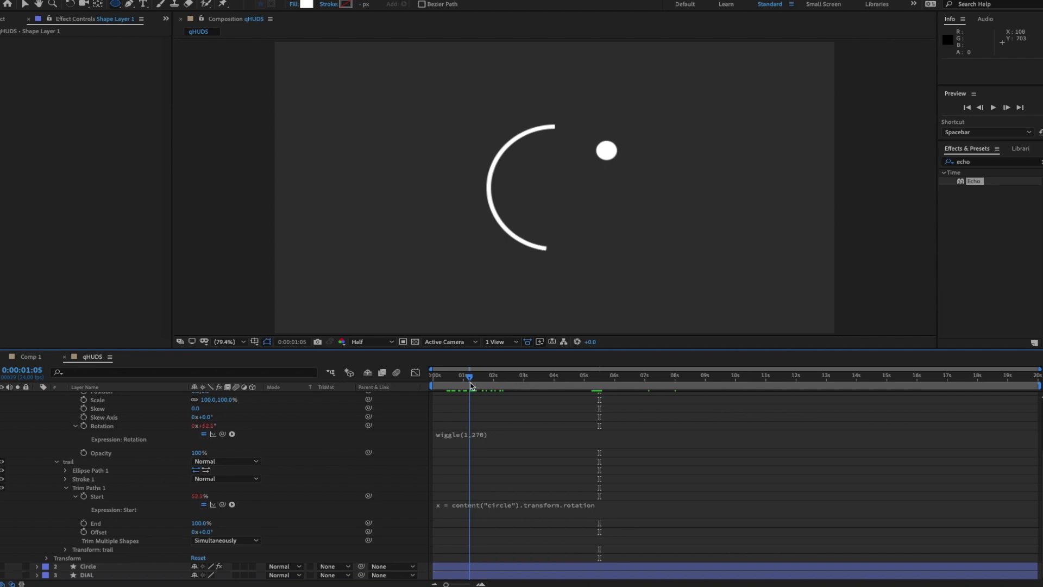
left_click_drag(472, 386, 472, 386)
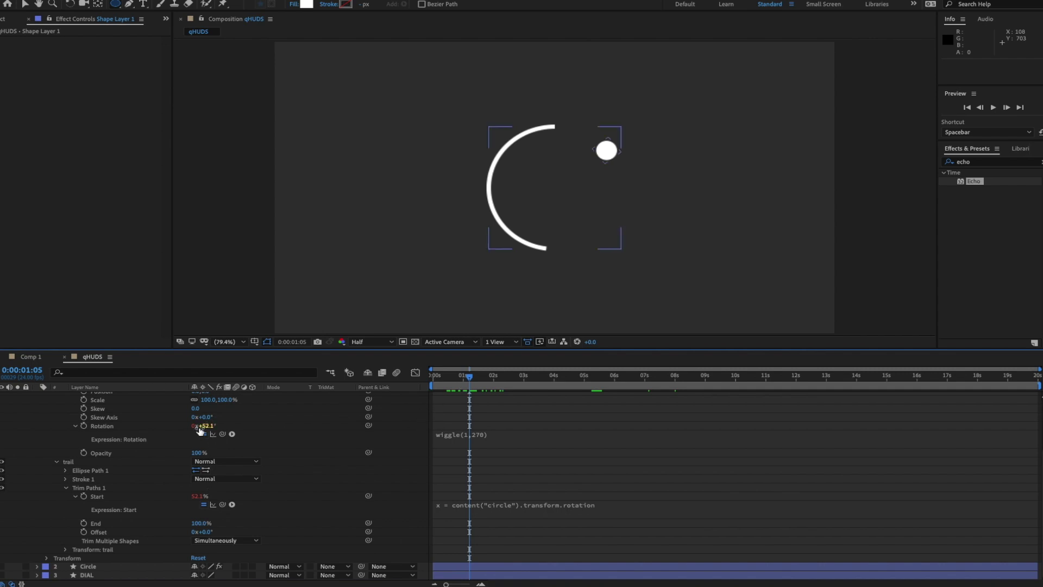
left_click_drag(471, 377, 490, 380)
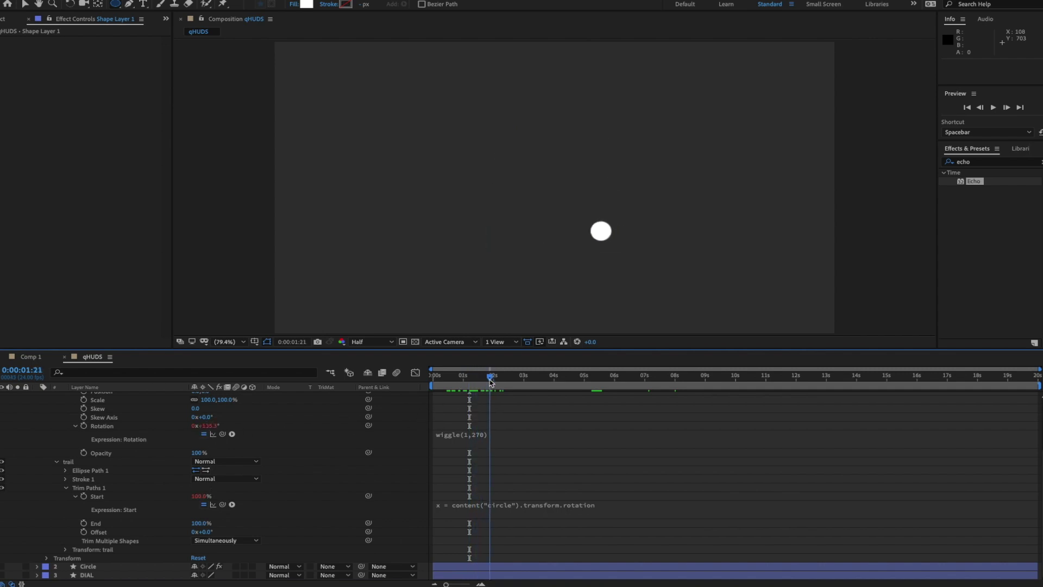
- Append /360*100; to the rotation reference in the trail's Trim Paths Start expression and scrub to about five seconds to check the trail
left_click(629, 505)
left_click(651, 504)
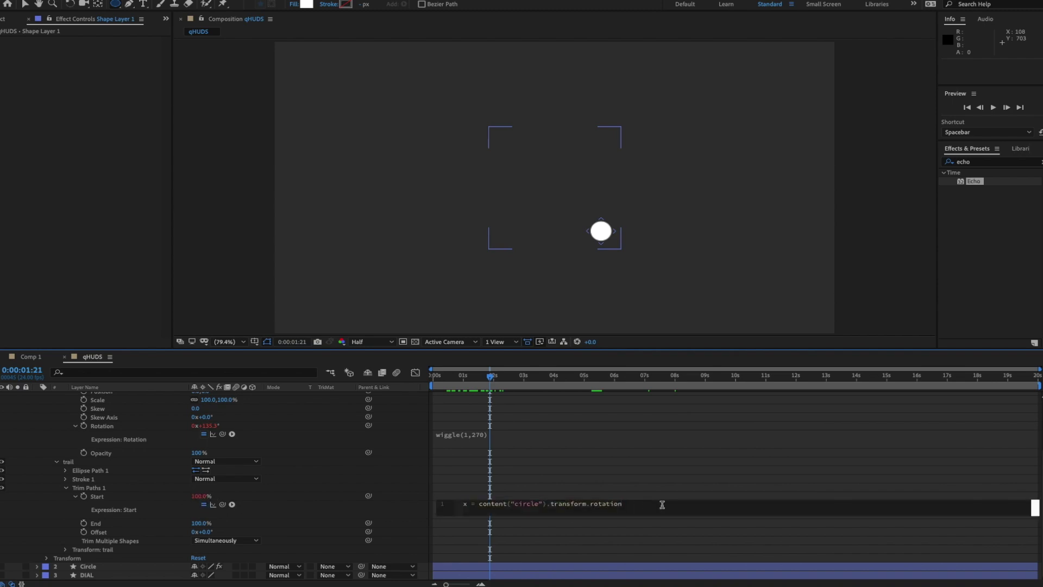
type("/360")
type("*100;")
left_click(733, 467)
left_click_drag(551, 376, 565, 377)
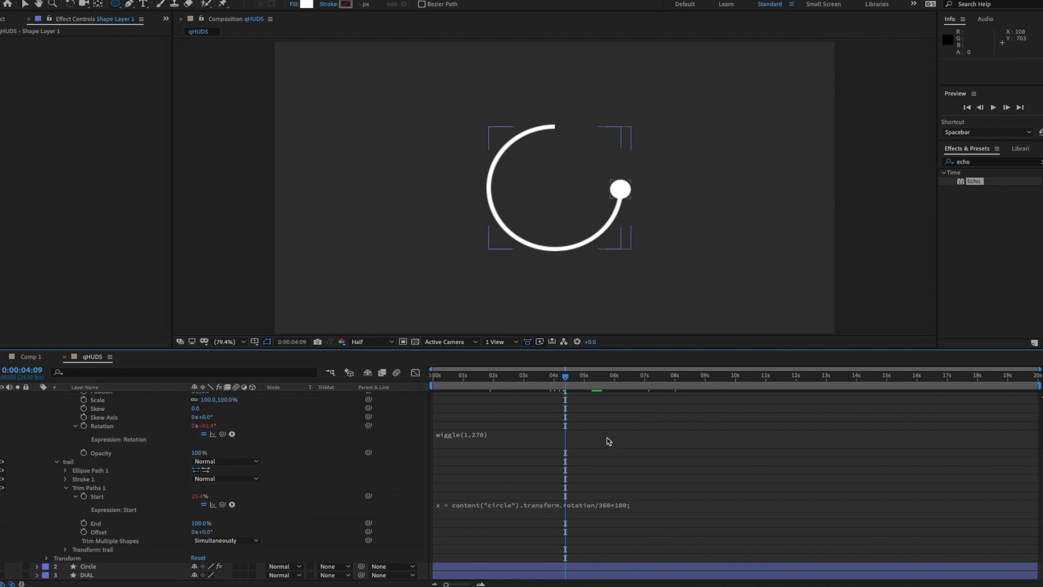
left_click_drag(566, 376, 592, 382)
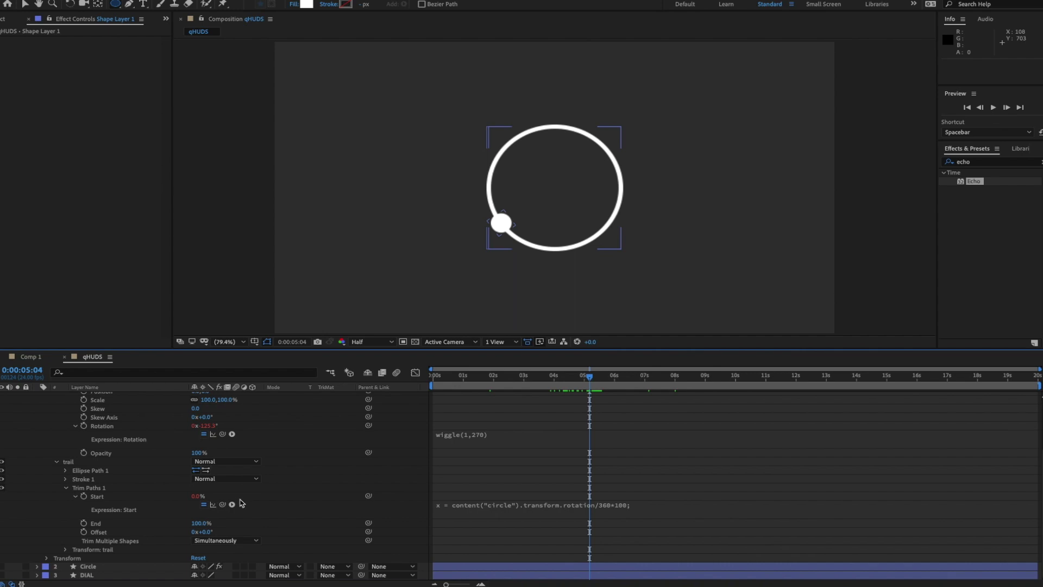
- Add a second line to the trail's Trim Paths Start expression: if (x < 0) {100-(x*-1)} else x;
left_click(658, 504)
left_click(683, 504)
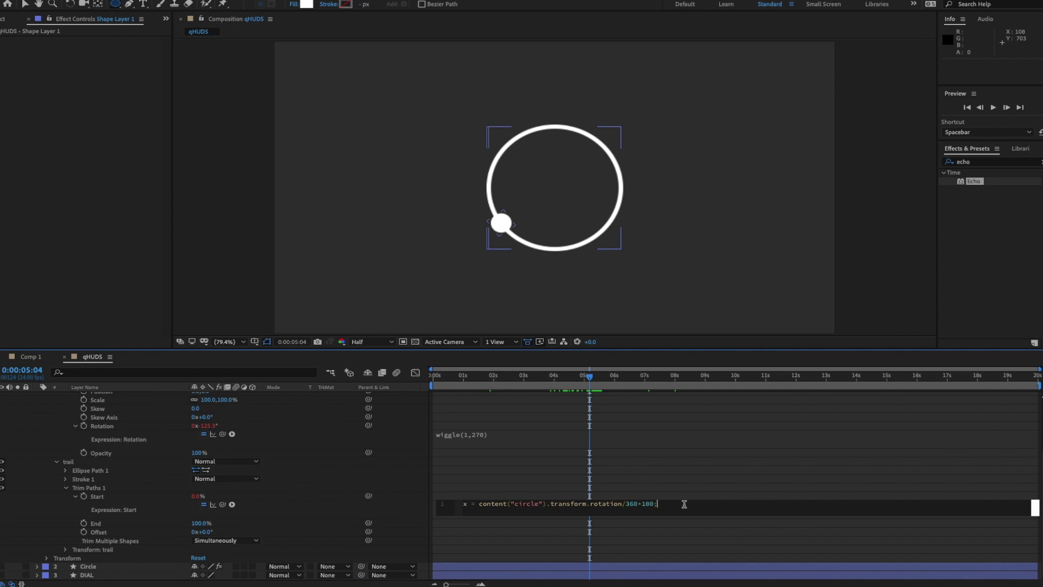
key("Return")
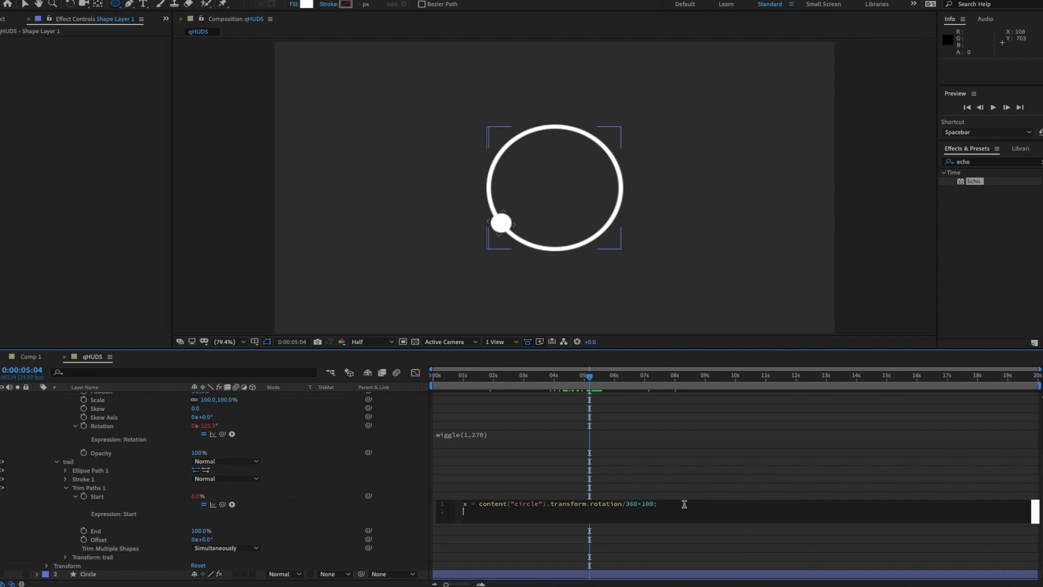
type("if (x")
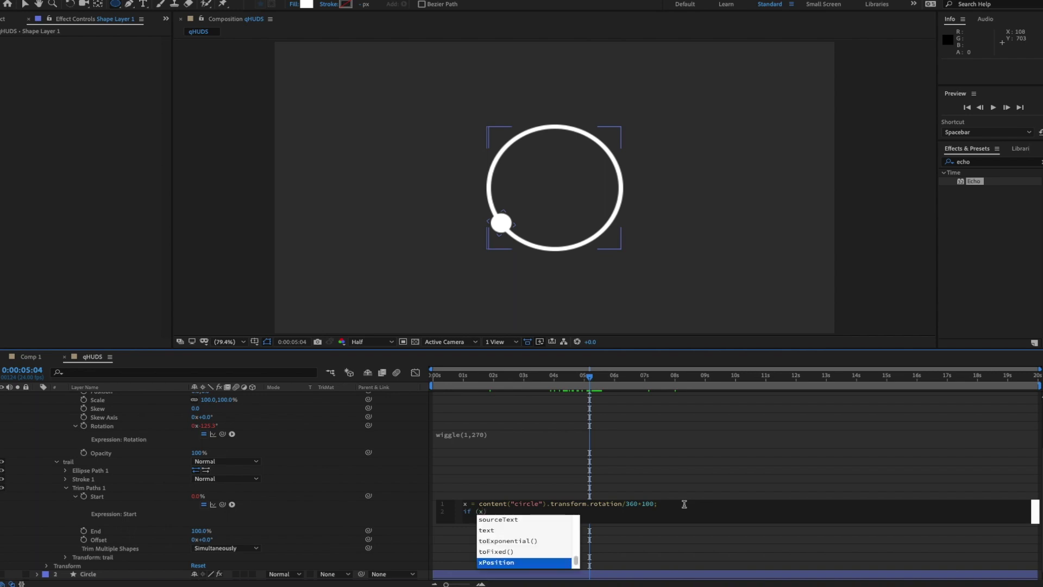
type(" < 0)")
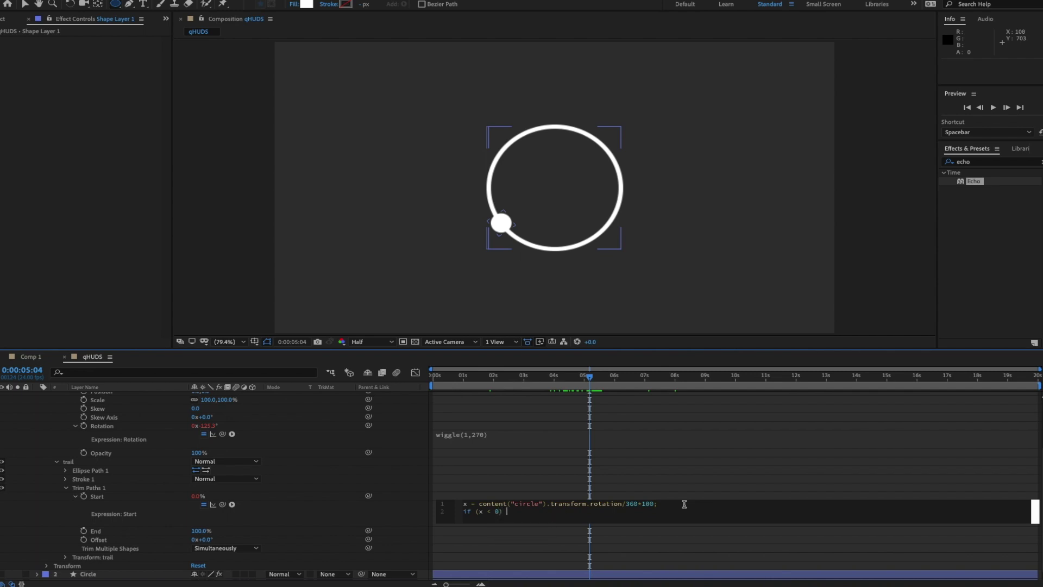
type("{}")
type("100")
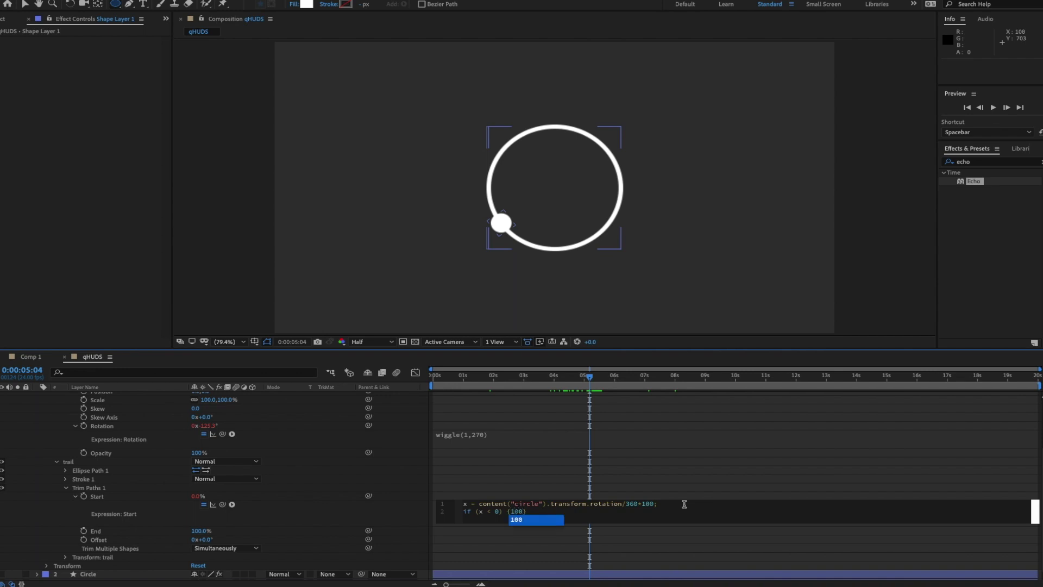
type("-")
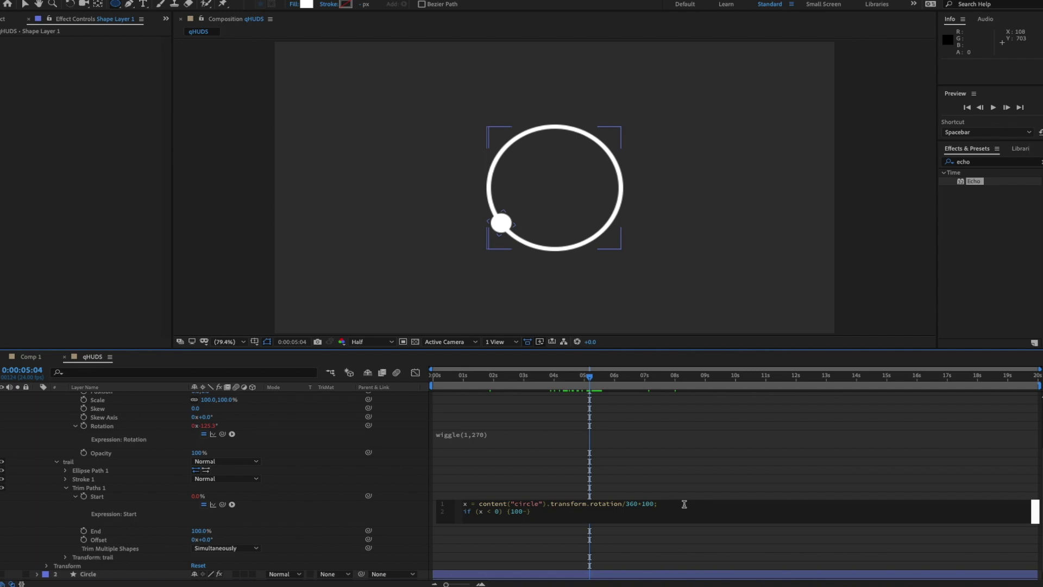
type("(x")
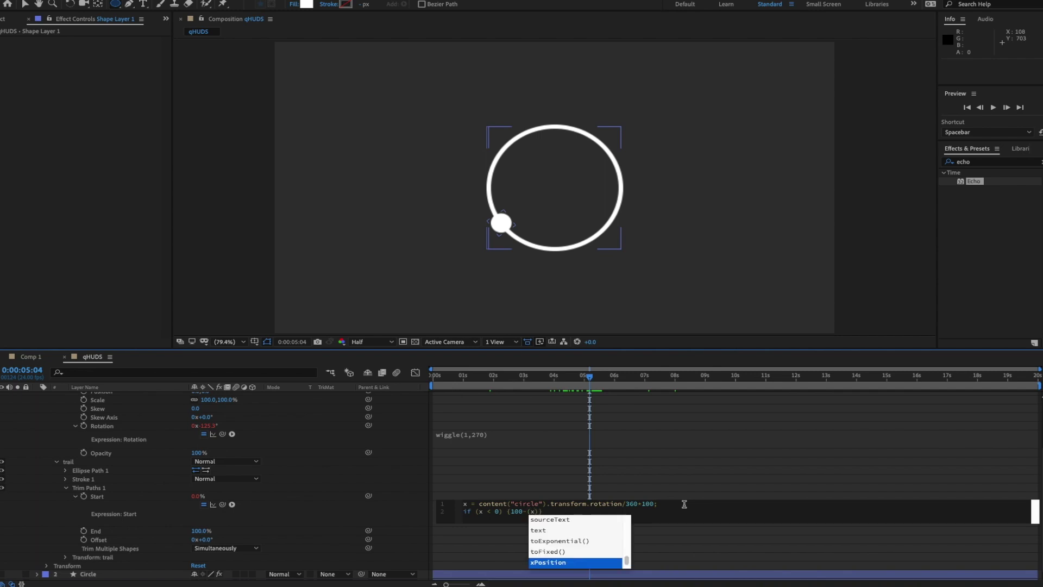
type("*-1")
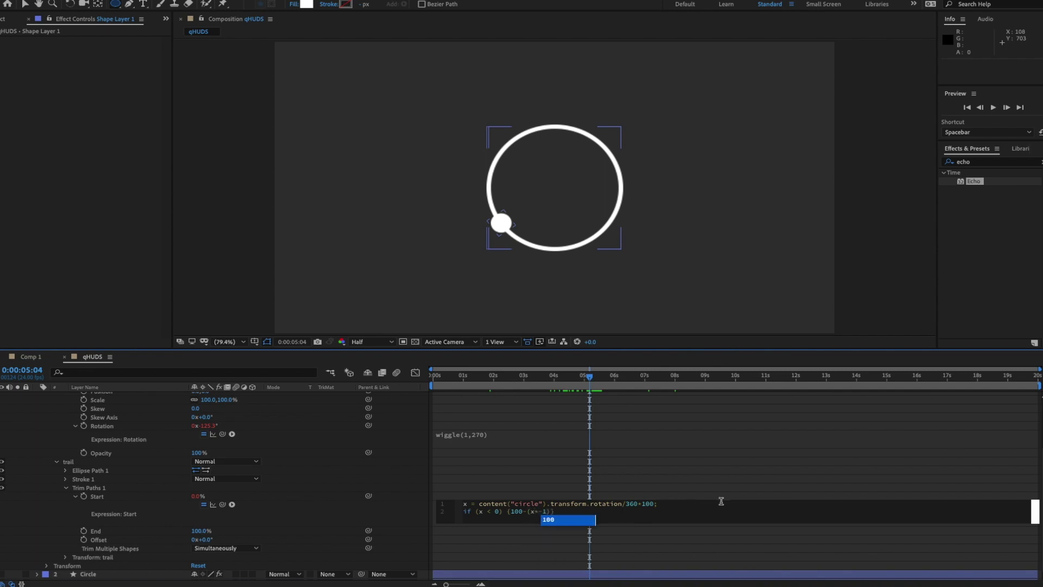
left_click(659, 512)
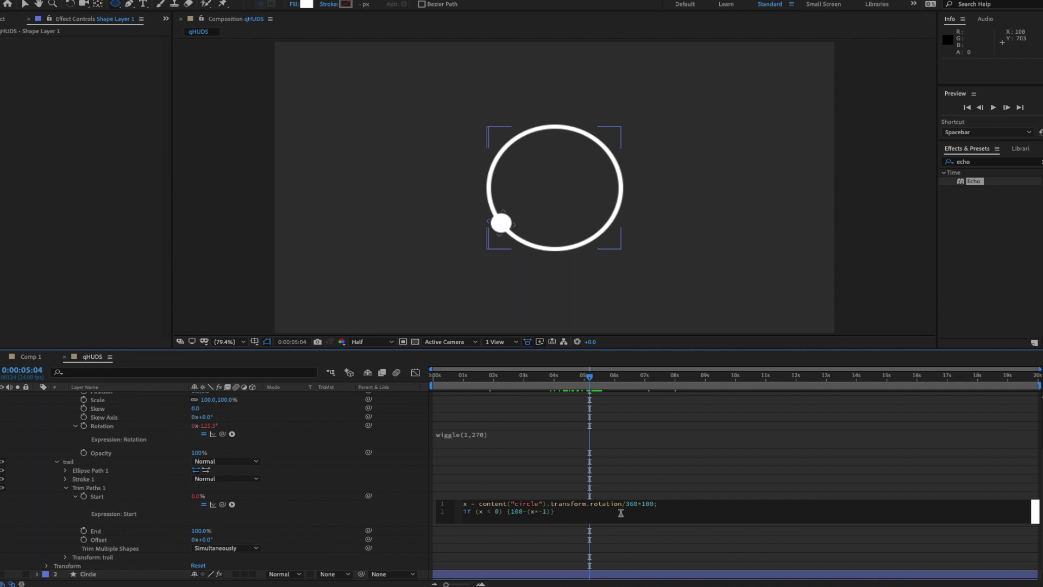
type("lse x")
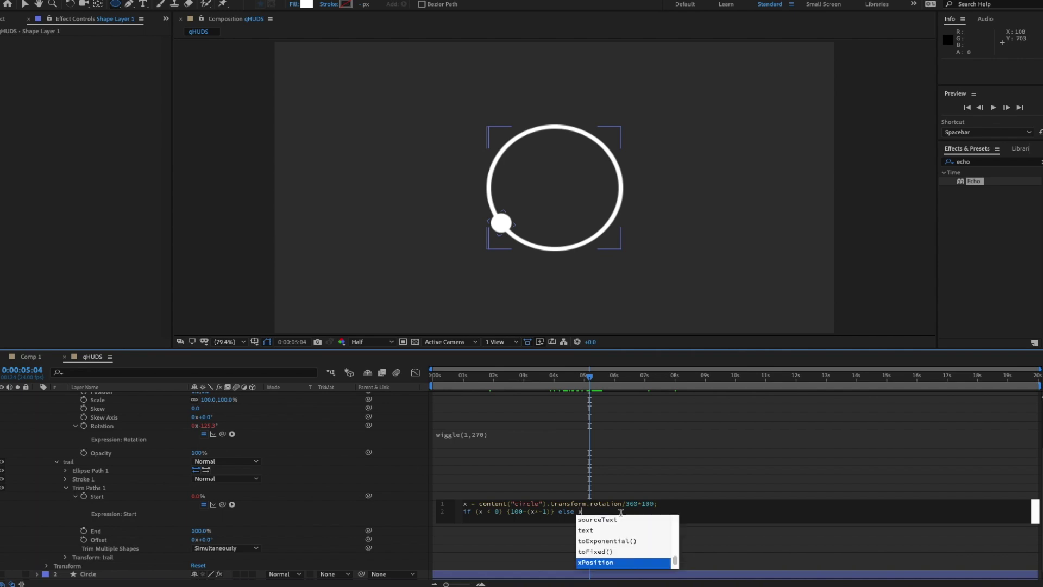
type(";")
left_click(556, 395)
- Preview the animation and scrub between about five and six seconds to check how the trail follows negative and positive rotations
left_click(518, 382)
key("space")
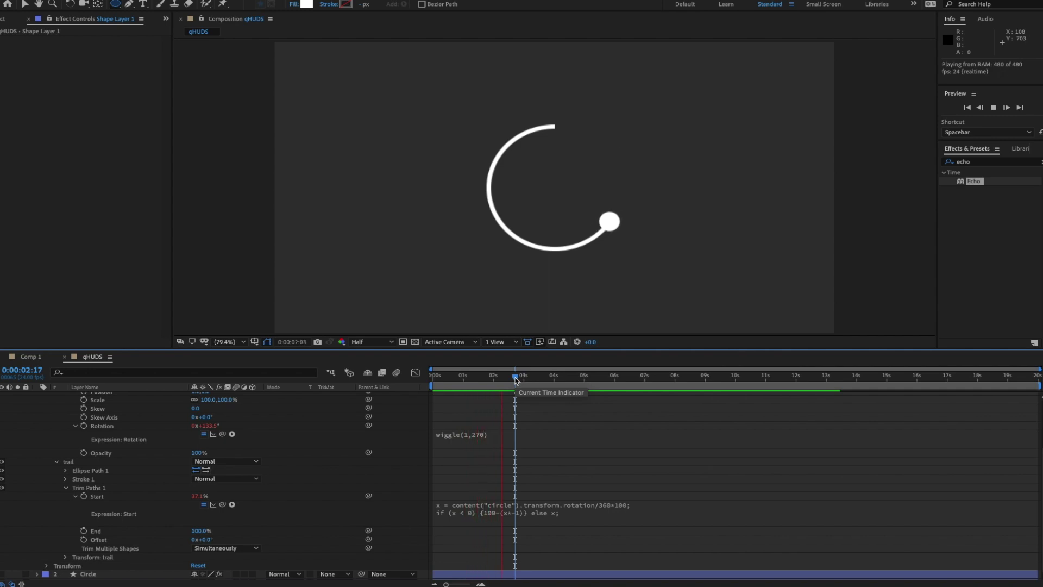
left_click_drag(517, 380, 585, 377)
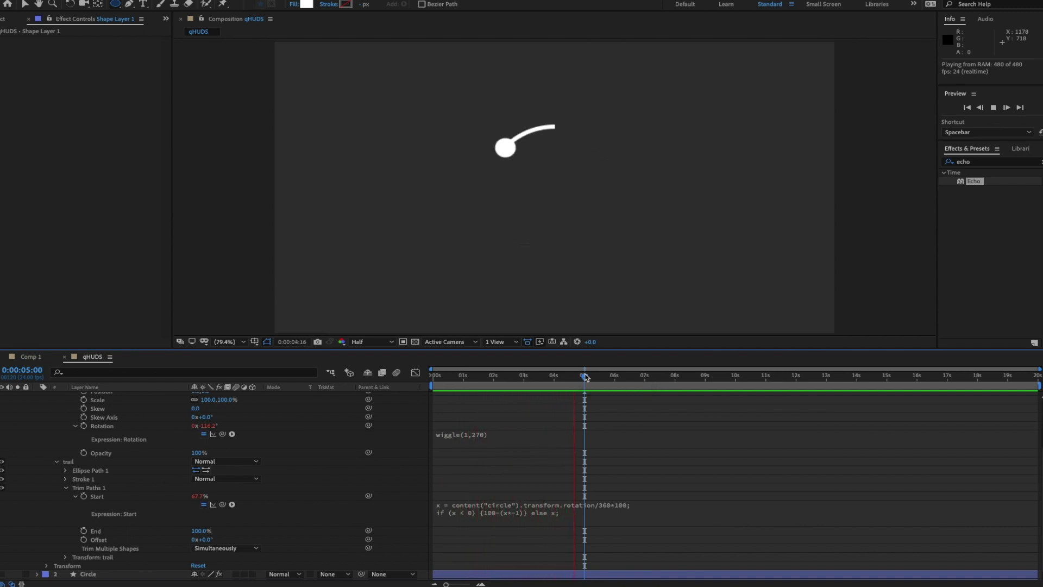
key("space")
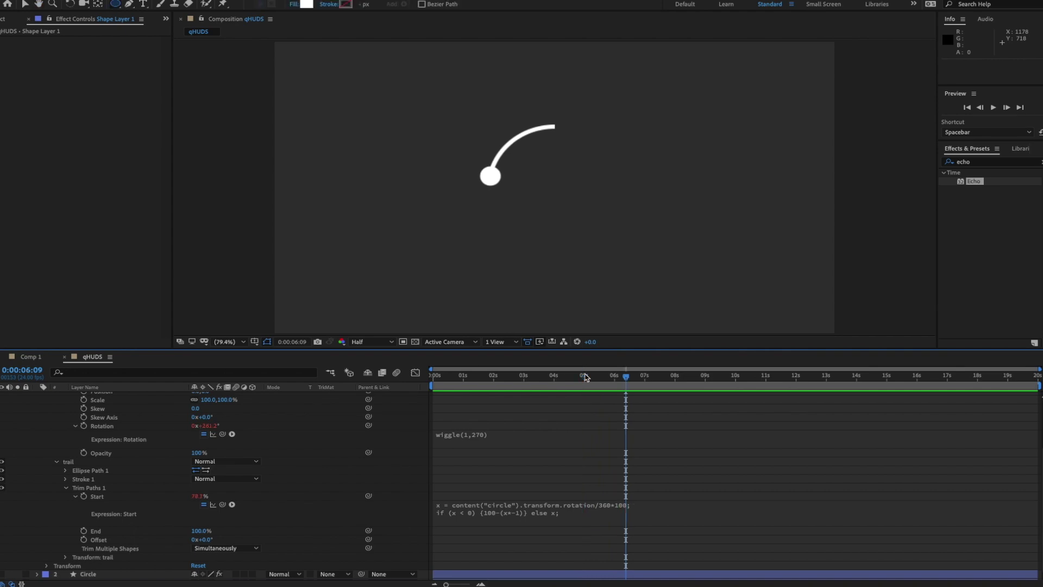
mouse_move(628, 379)
left_mouse_down()
mouse_move(597, 378)
mouse_move(610, 379)
left_mouse_up()
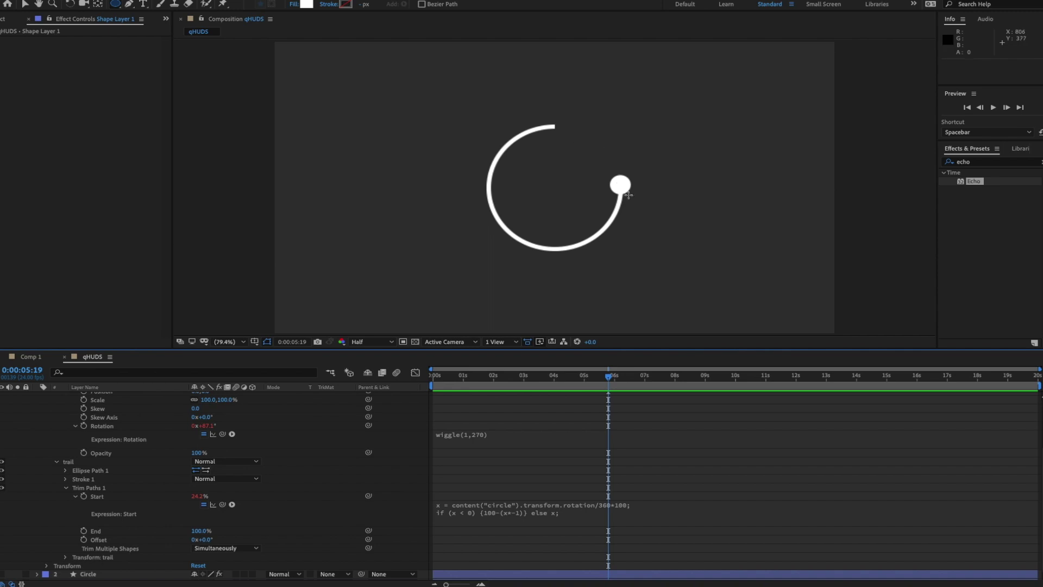
key("ctrl+a")
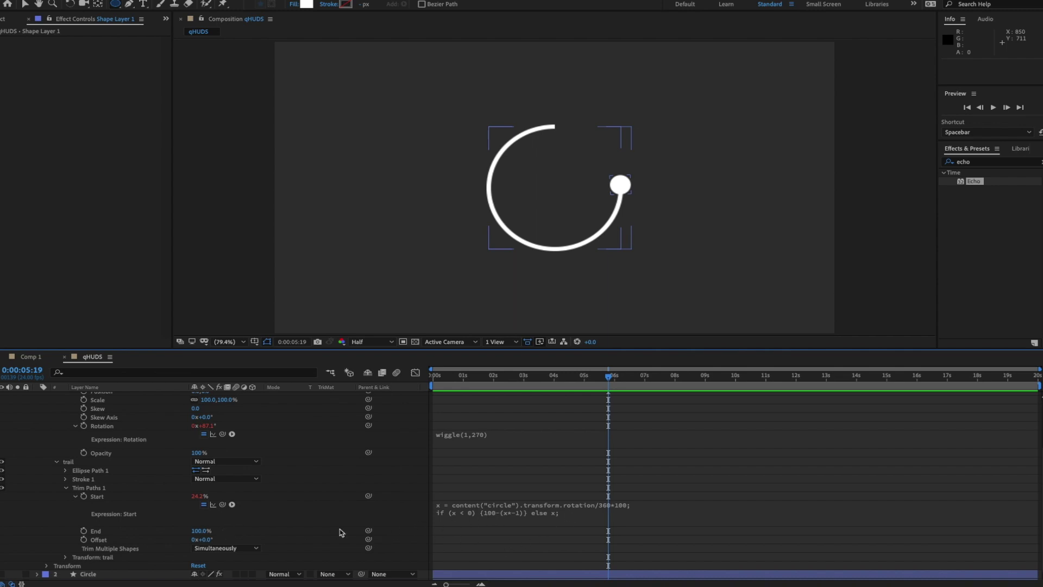
- Enable an expression on the trail's Trim Paths End and replace its default with the Start line x = content("circle").transform.rotation/360*100;
left_click(85, 531, "alt")
scroll(543, 538, "down", 1)
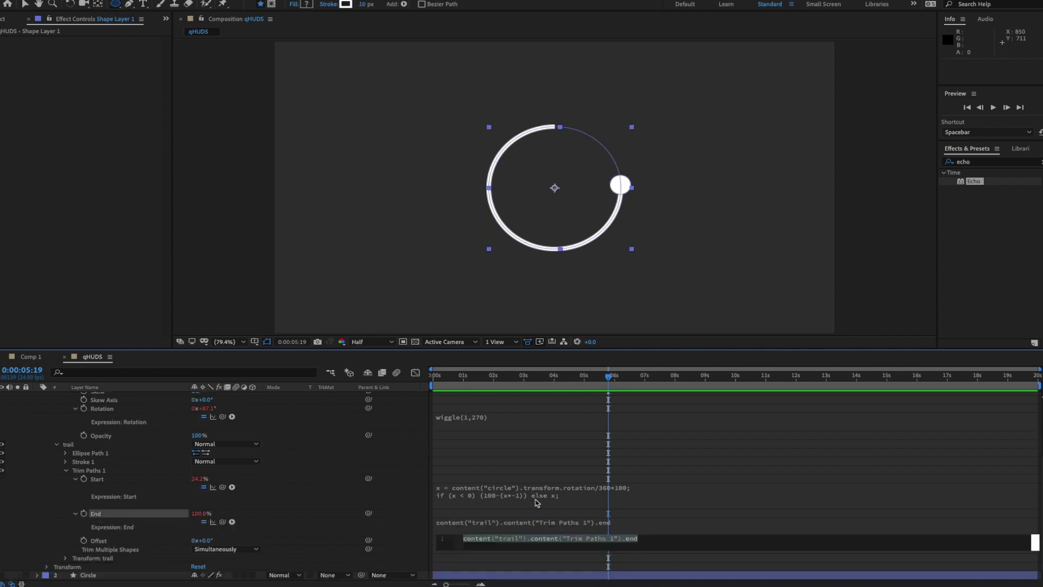
left_click(664, 542)
left_click_drag(666, 541, 423, 538)
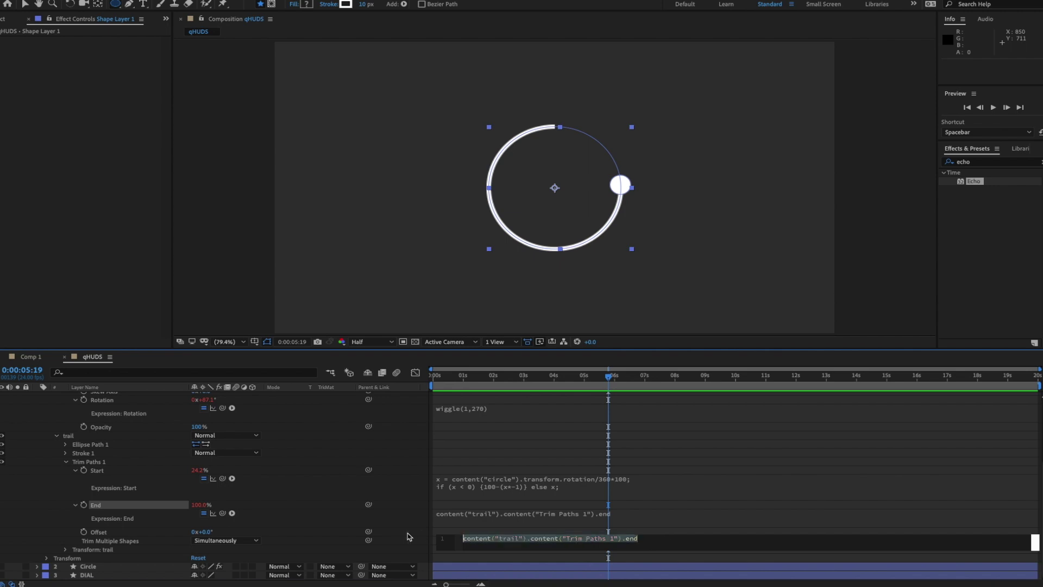
type("x")
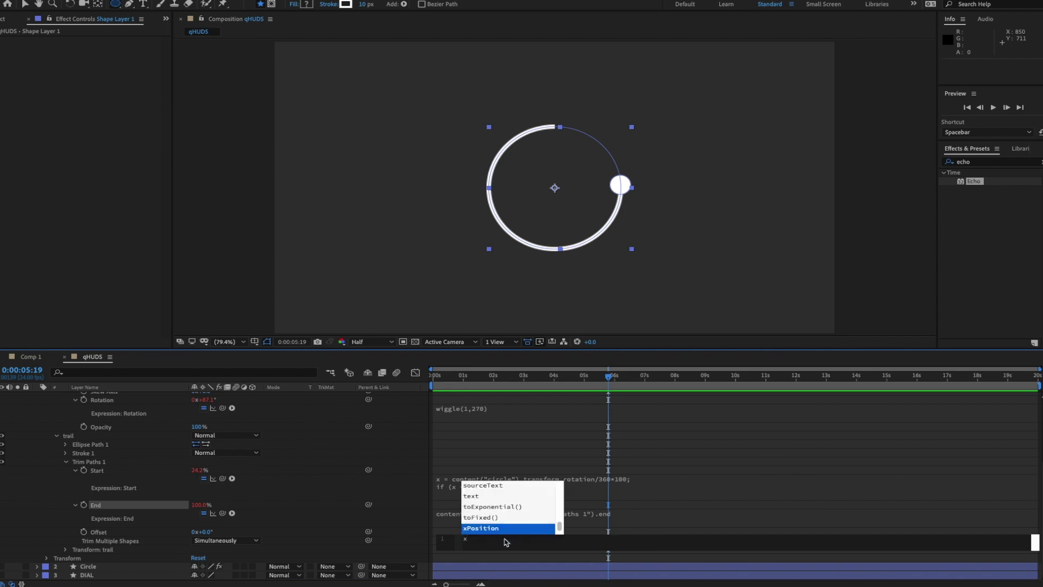
left_click(650, 480)
left_click_drag(681, 476, 452, 476)
key("ctrl+c")
left_click(498, 512)
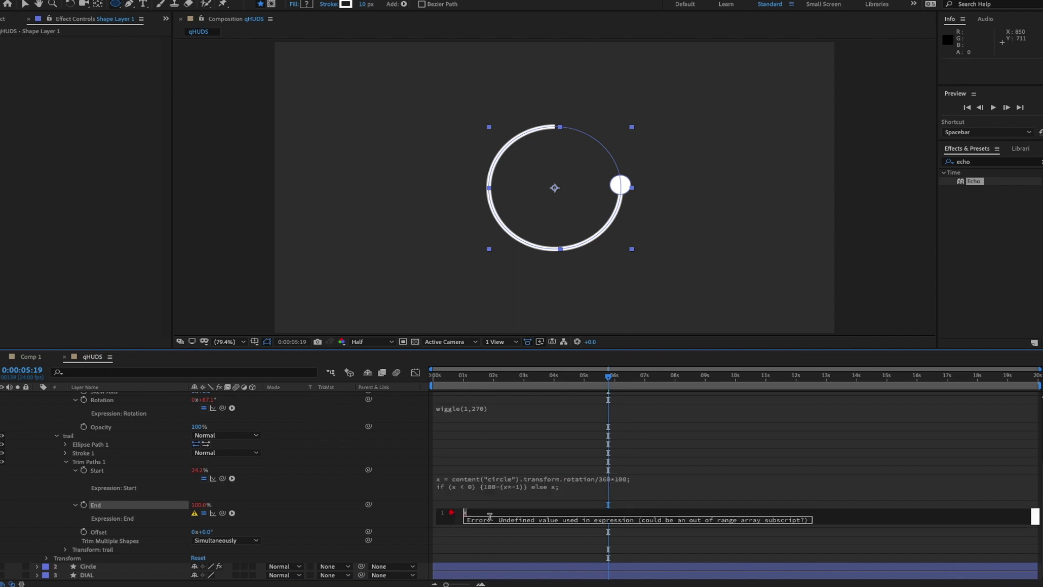
key("BackSpace")
key("ctrl+v")
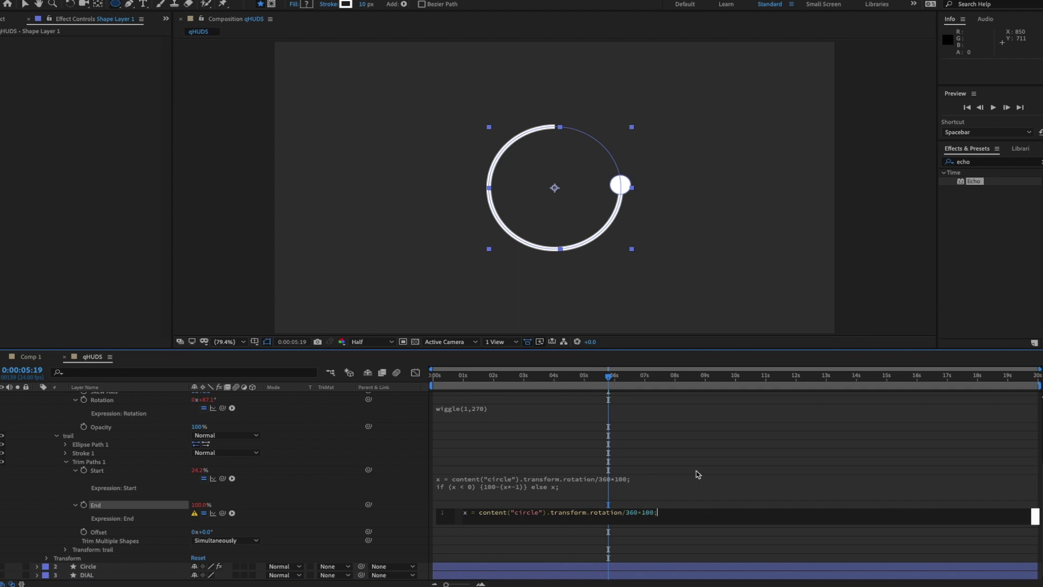
- Add a second line to the trail's Trim Paths End expression: if (x < 0) {100} else{0};
key("Return")
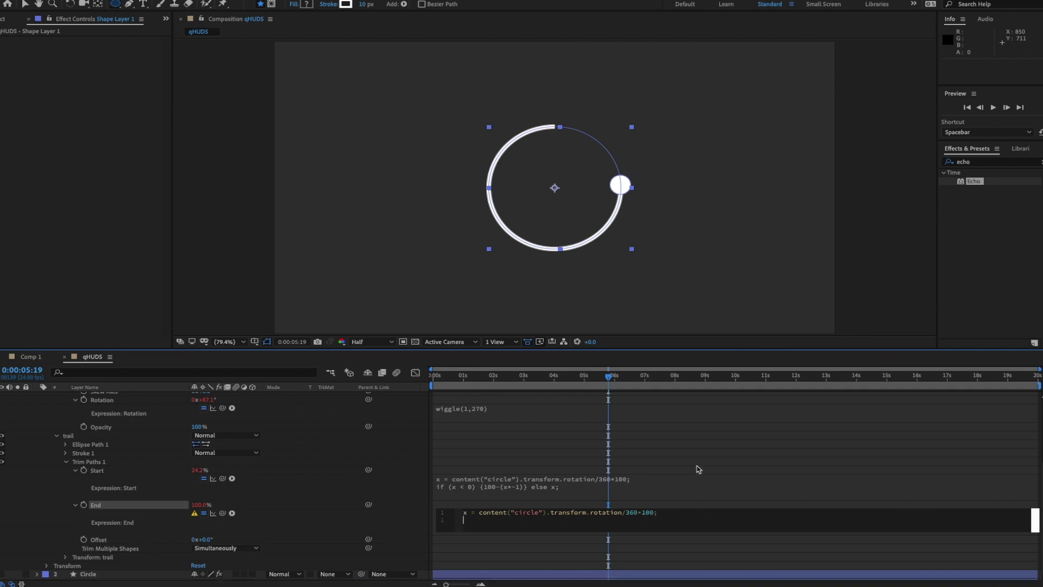
type("if (x < 0) {100} else")
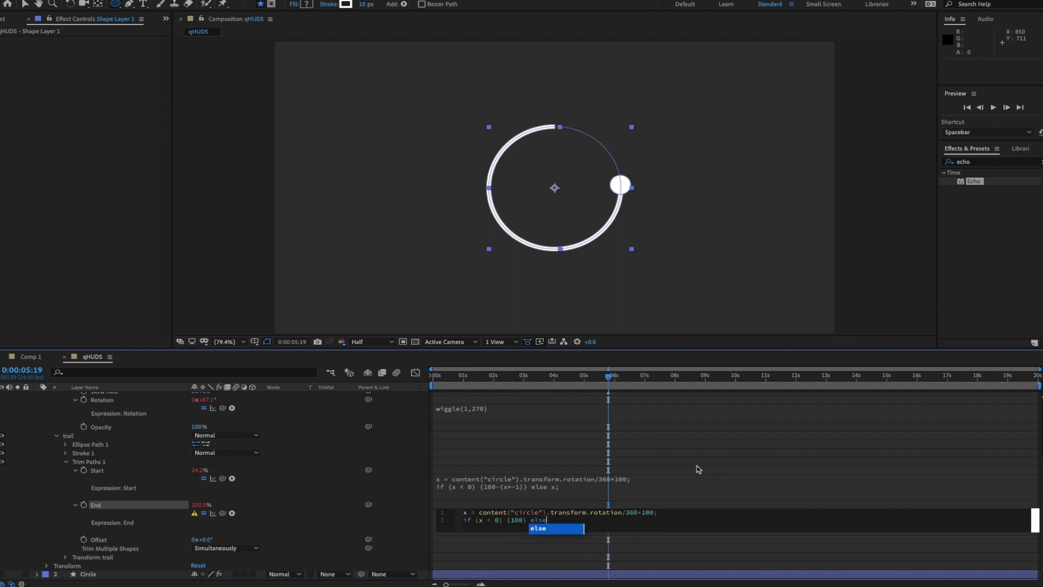
type("{")
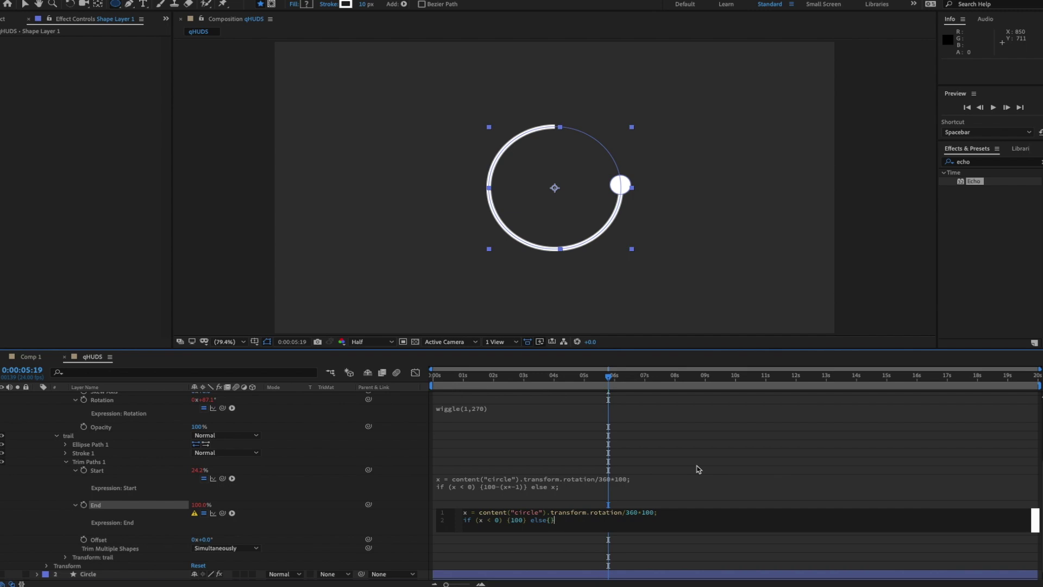
type("0}")
left_click(751, 414)
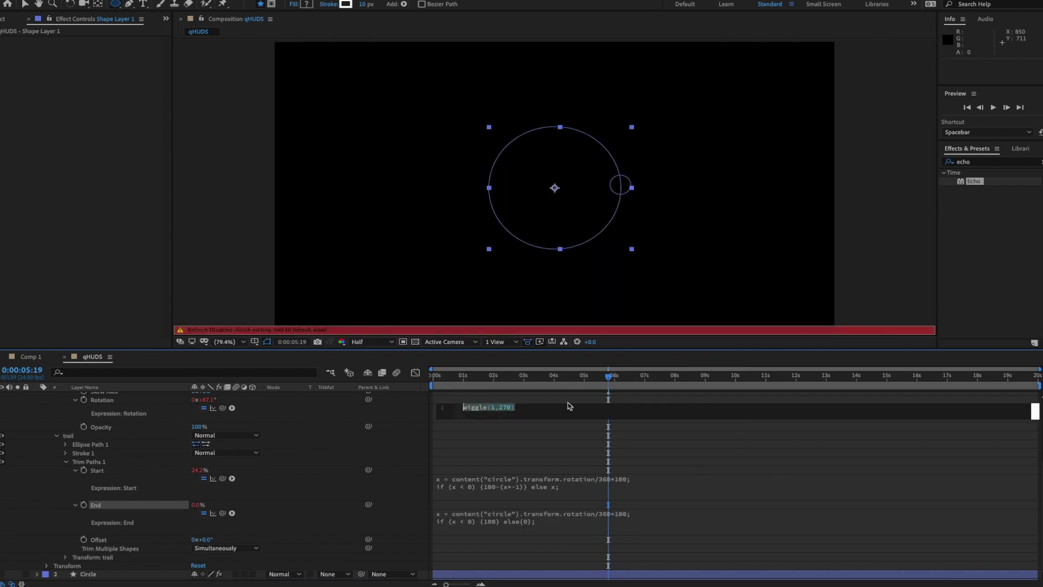
left_click(735, 476)
left_click(675, 542)
- Preview the animation and scrub between about four and six seconds to compare the trail's End value with the circle's rotation, then deselect everything
key("space")
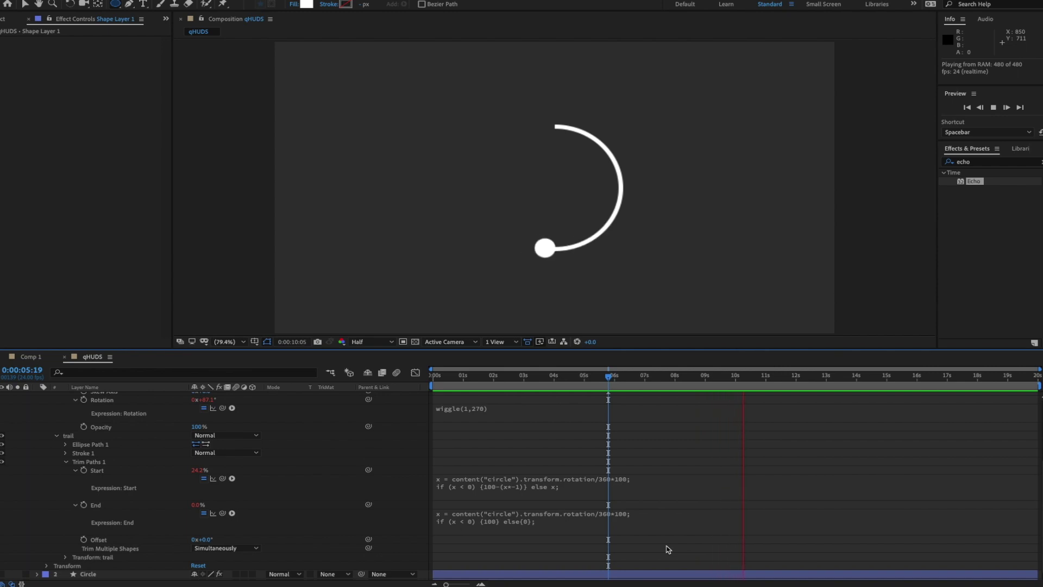
key("space")
left_click_drag(566, 375, 585, 379)
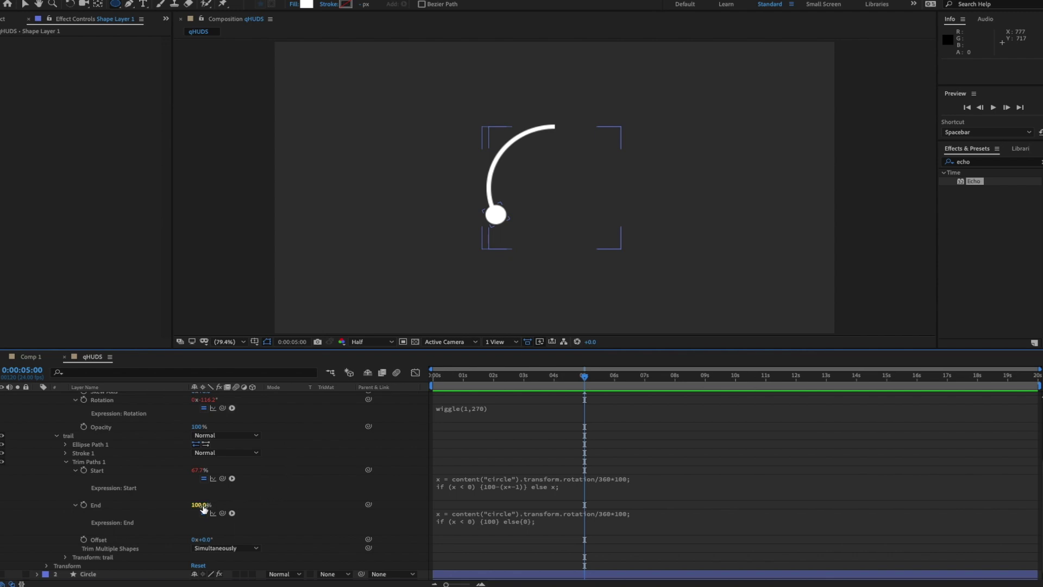
left_click_drag(585, 378, 617, 382)
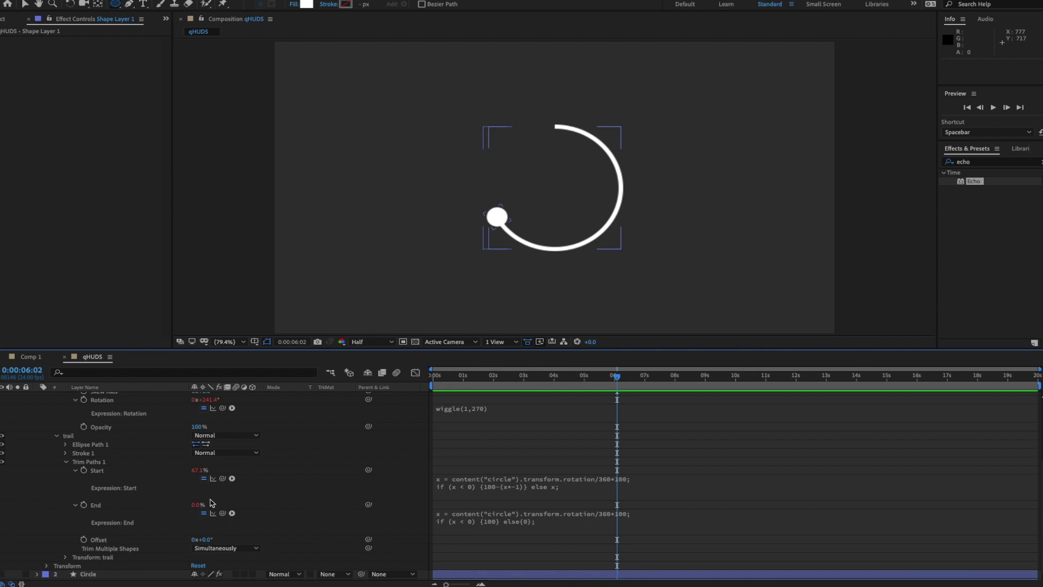
left_click_drag(617, 377, 556, 379)
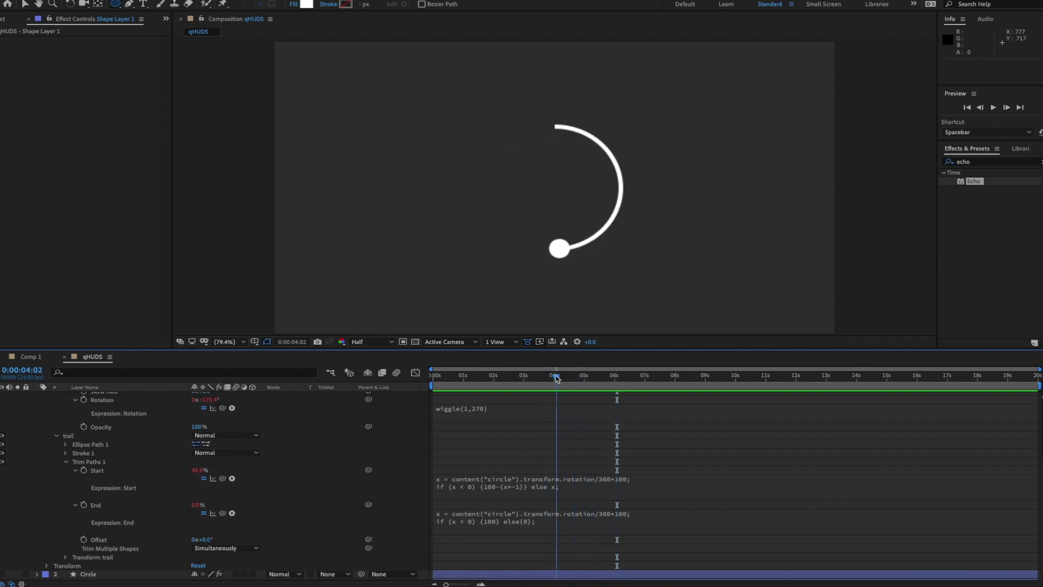
left_click(827, 306)
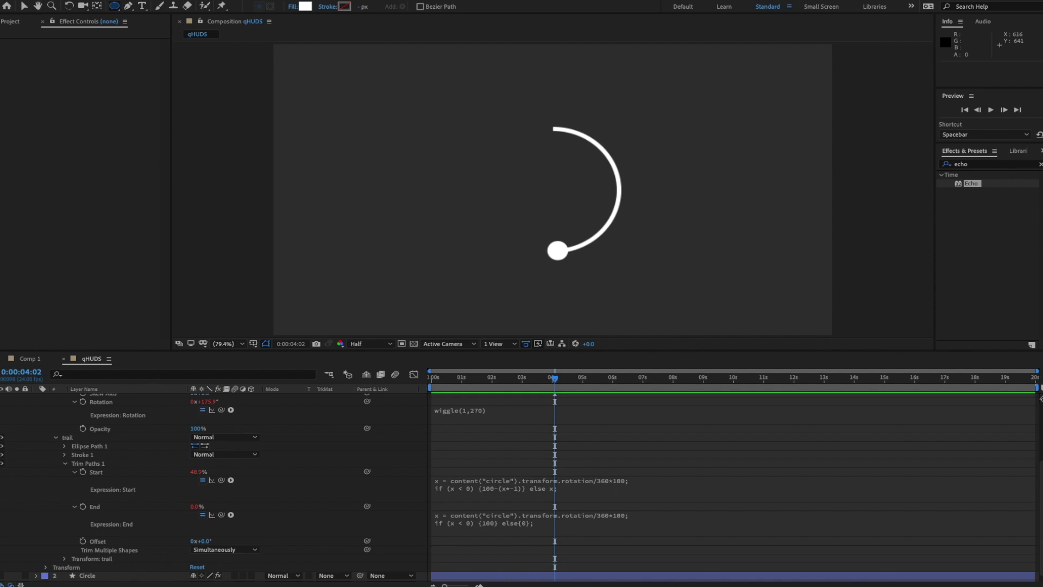
- Switch to the qhud.mov reference movie, play it to review the finished HUD elements, and close it
key("super+Tab")
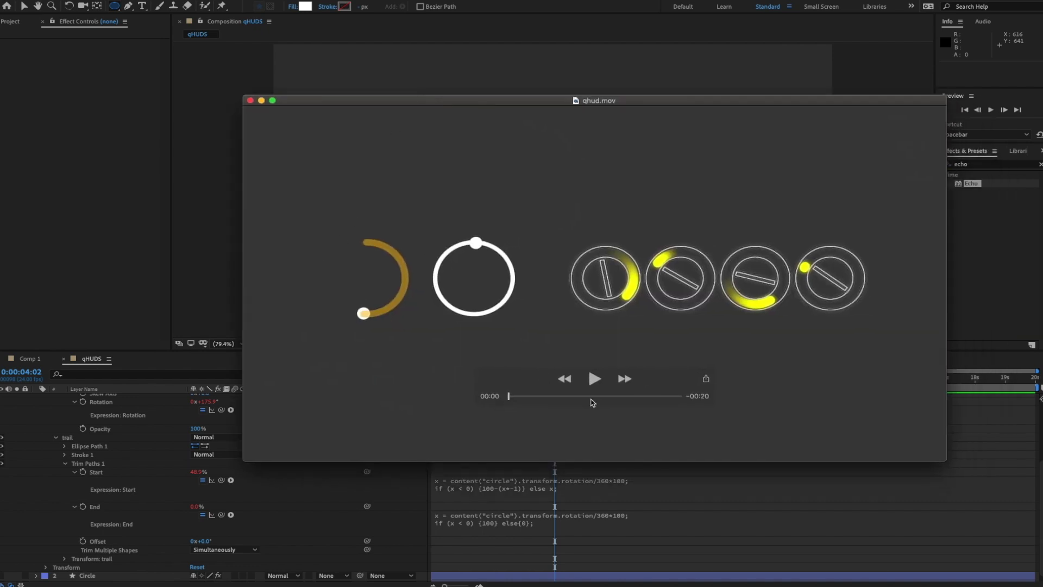
left_click(595, 384)
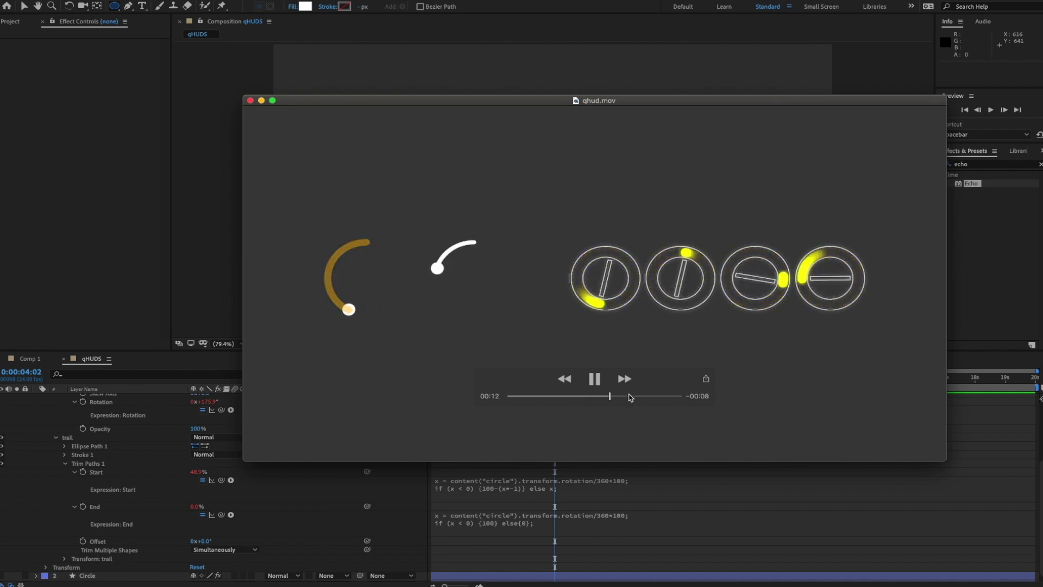
left_click(595, 378)
key("super+w")
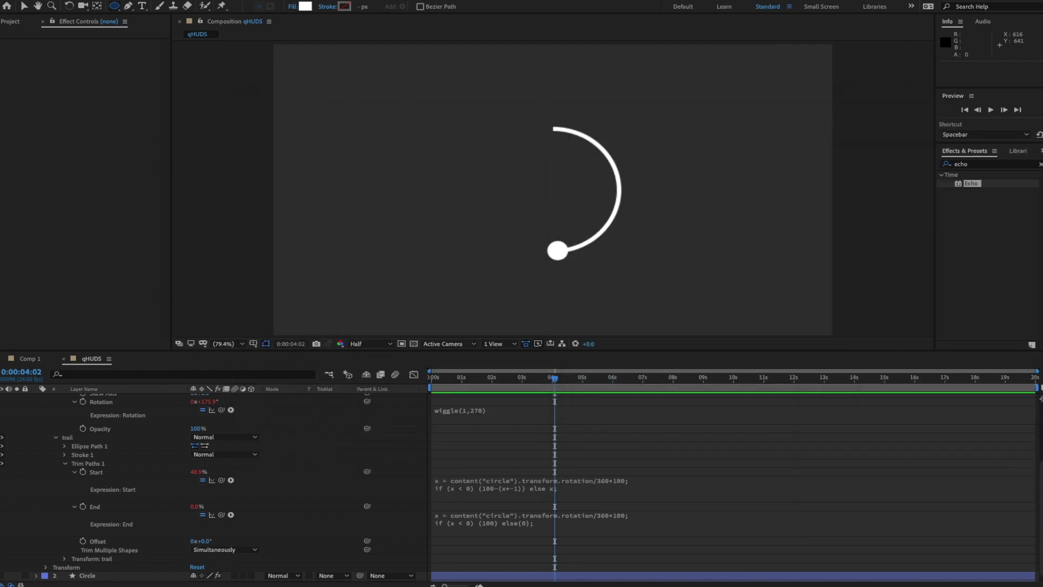
- Collapse Shape Layer 1's properties and duplicate the layer
scroll(117, 470, "up", 4)
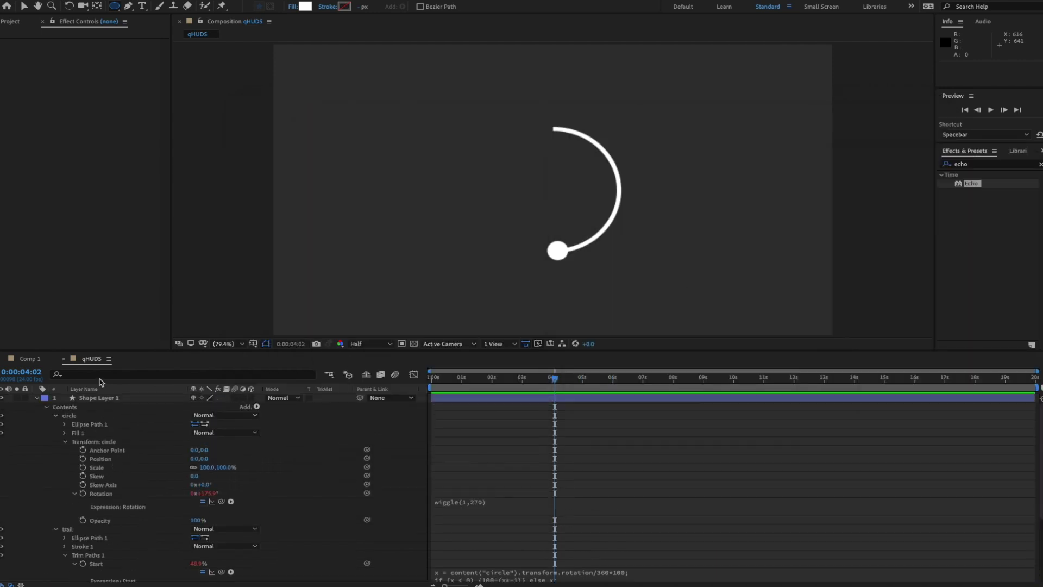
left_click(95, 361)
left_click(37, 398)
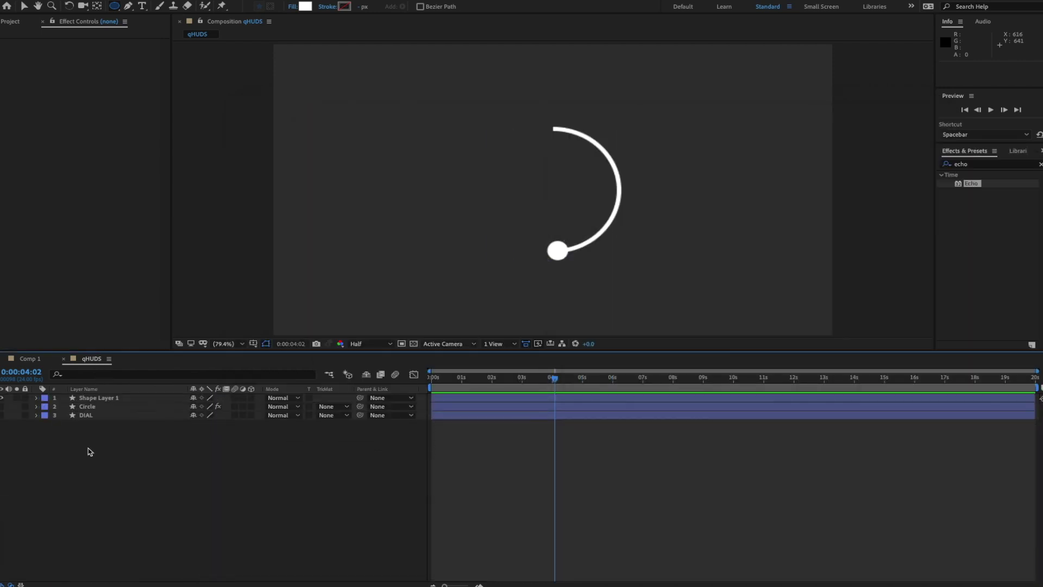
left_click(95, 400)
key("ctrl+d")
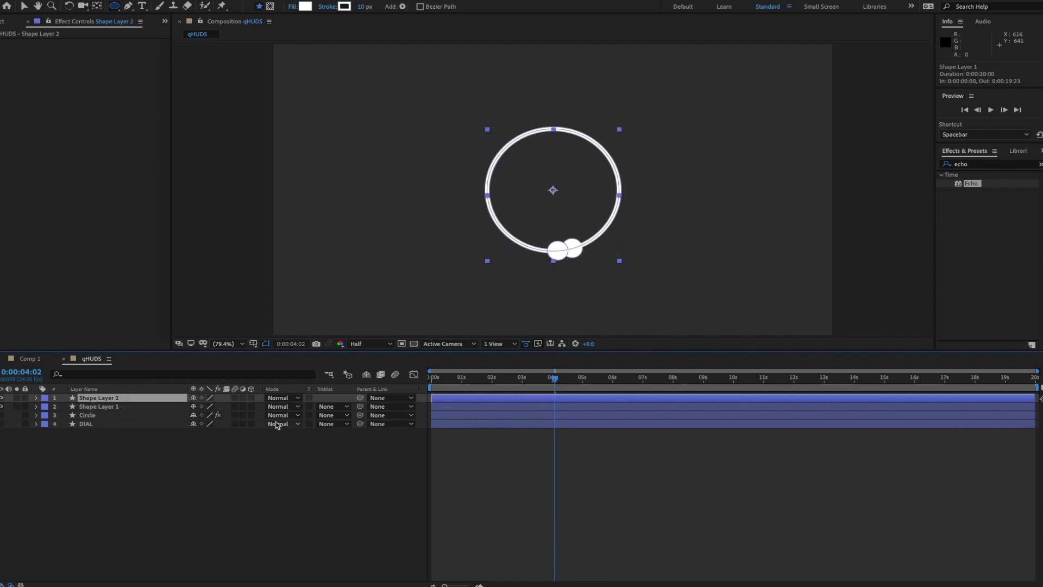
- Move the duplicated layer sideways to position 1053, 360 and preview the animation
key("p")
left_click_drag(205, 406, 344, 486)
left_click(345, 486)
key("space")
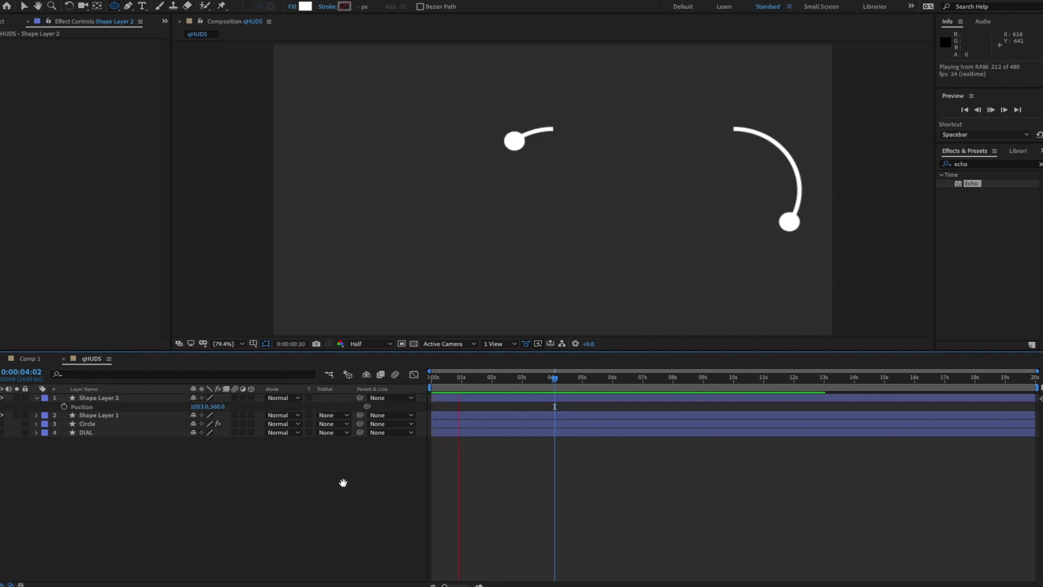
- Set the colour of Shape Layer 2's trail Stroke 1 to orange E19319
left_click(47, 400)
left_click(37, 397)
left_click(37, 398)
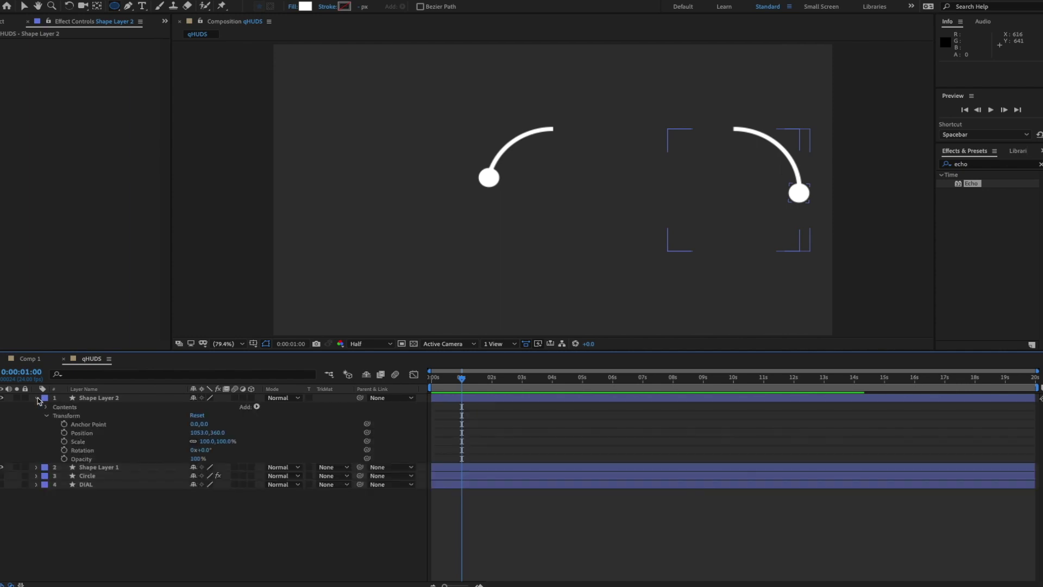
left_click(46, 407)
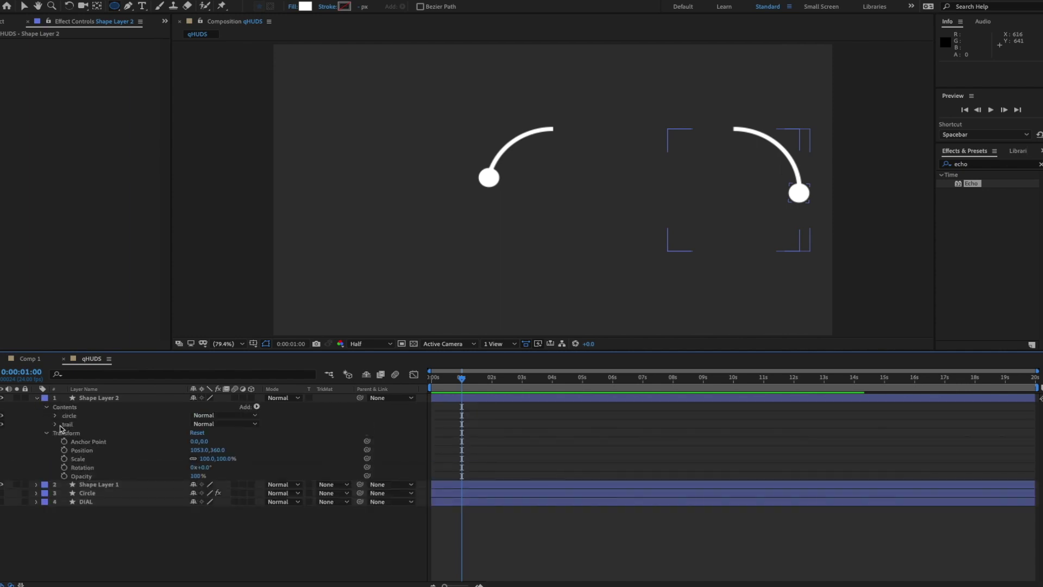
left_click(56, 424)
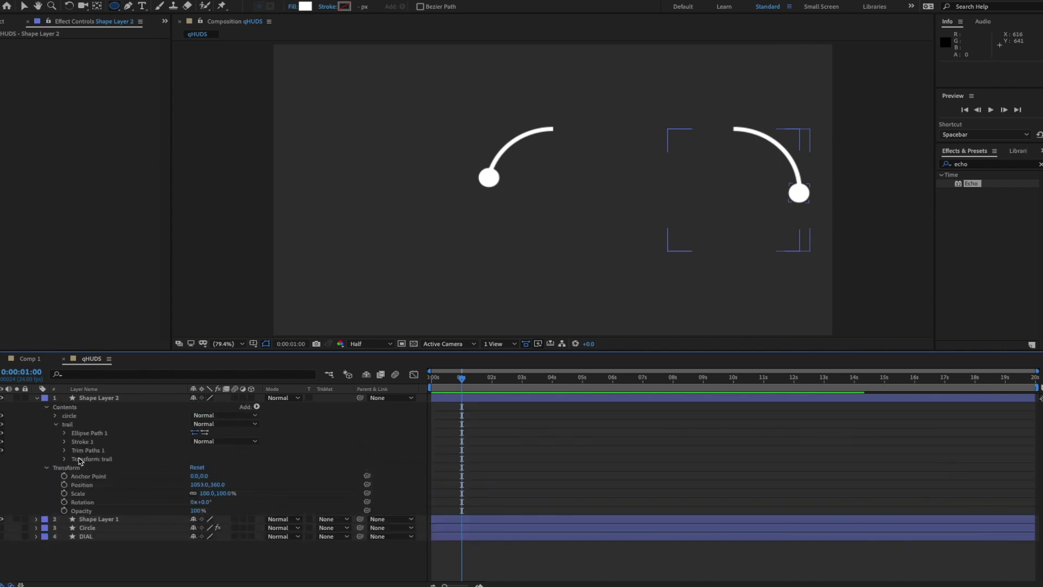
left_click(65, 442)
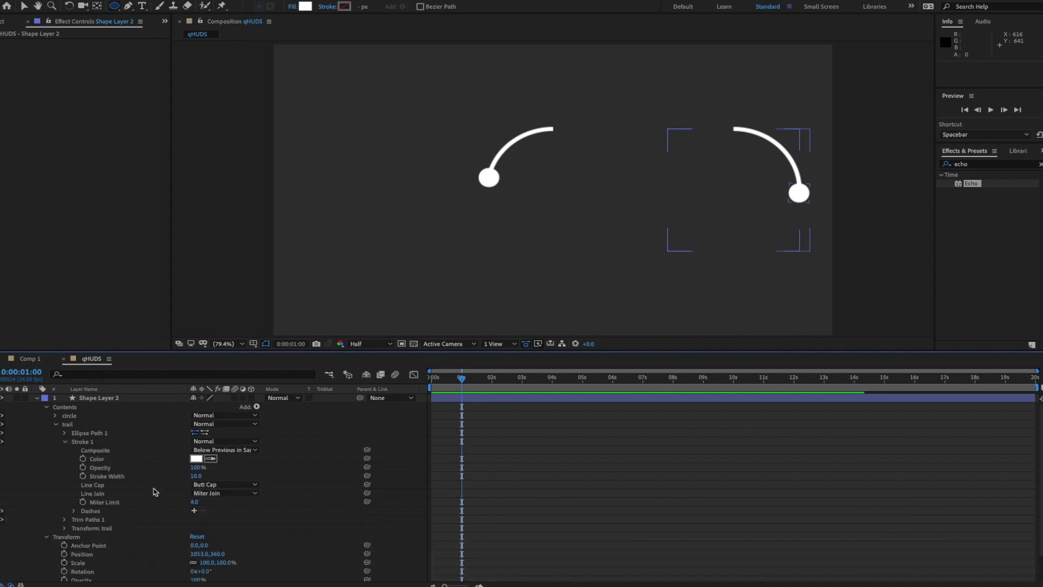
left_click(197, 460)
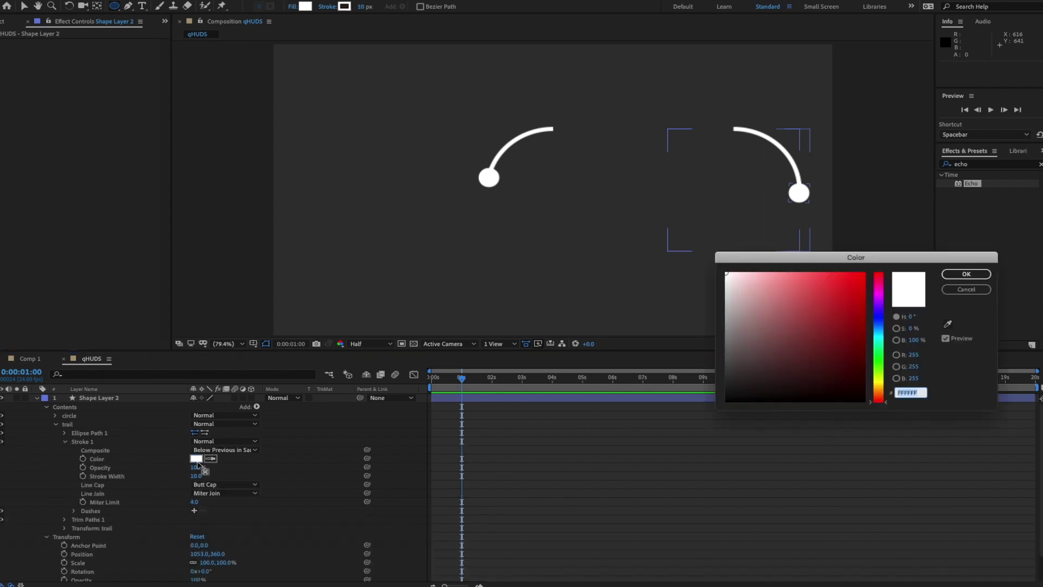
left_click(879, 383)
left_click(850, 287)
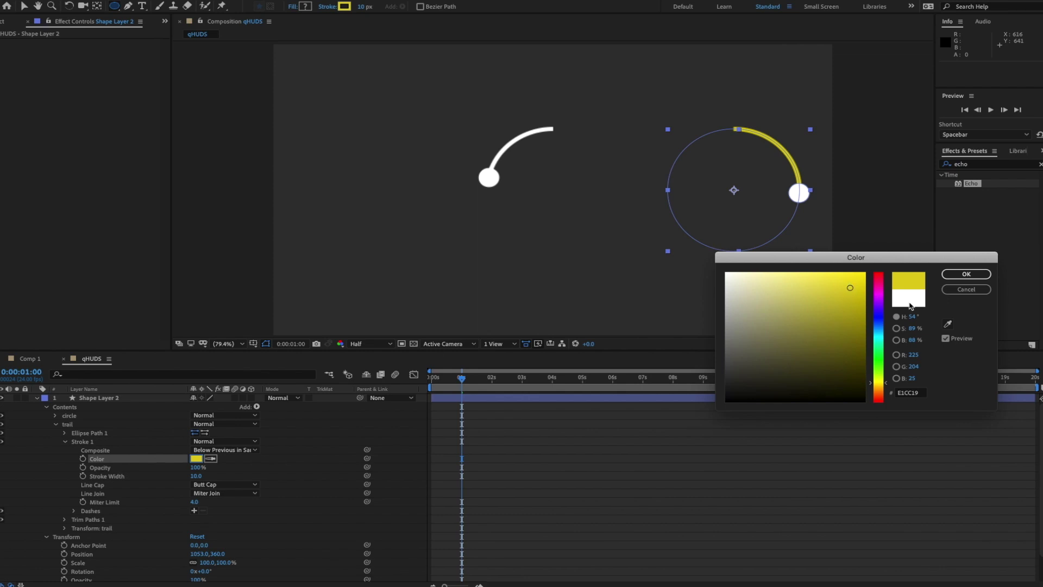
left_click_drag(886, 385, 886, 389)
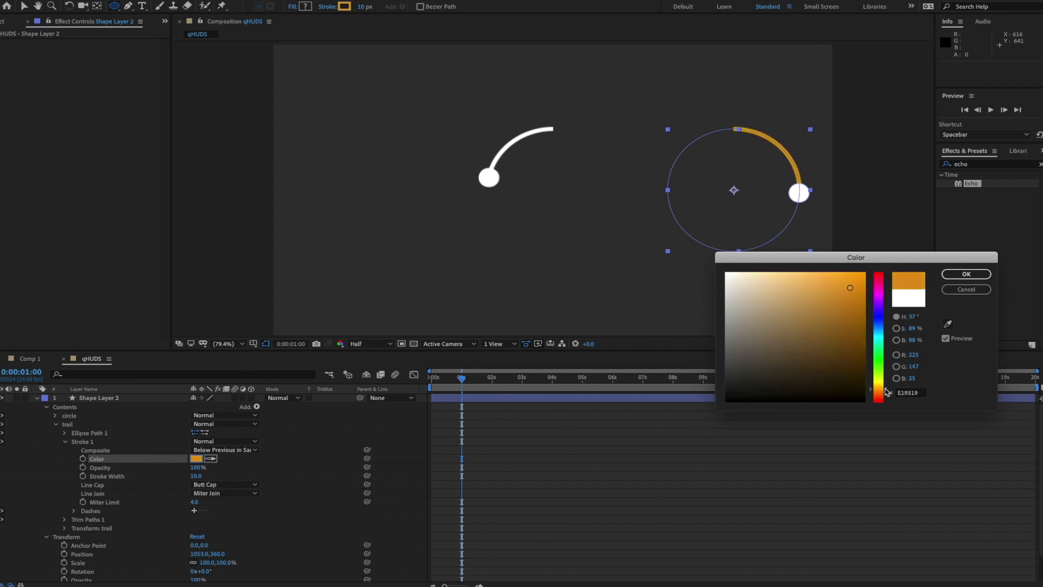
left_click(970, 274)
- Preview the recoloured trail and set its Stroke Width to 16
key("space")
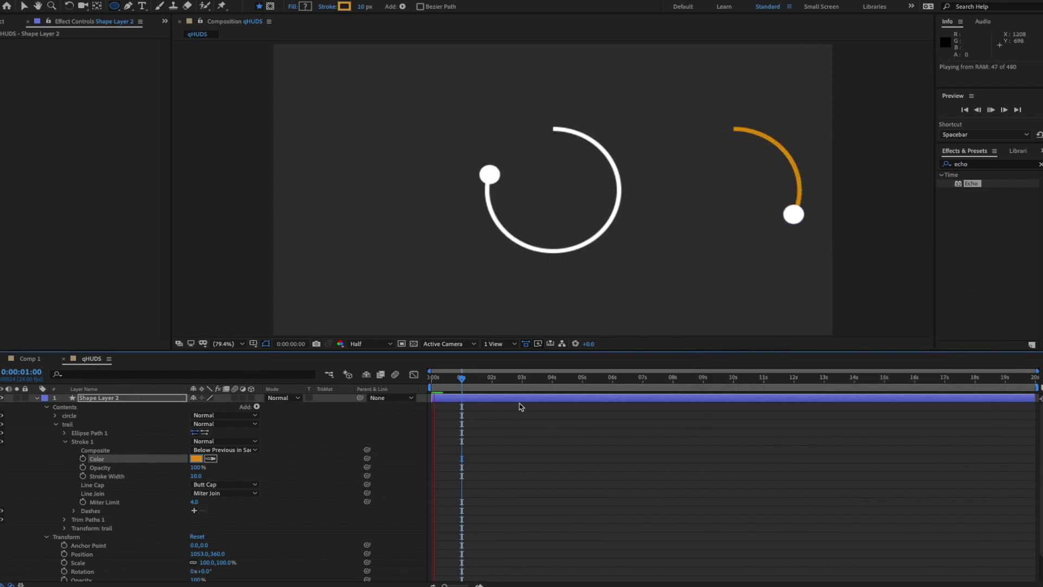
key("space")
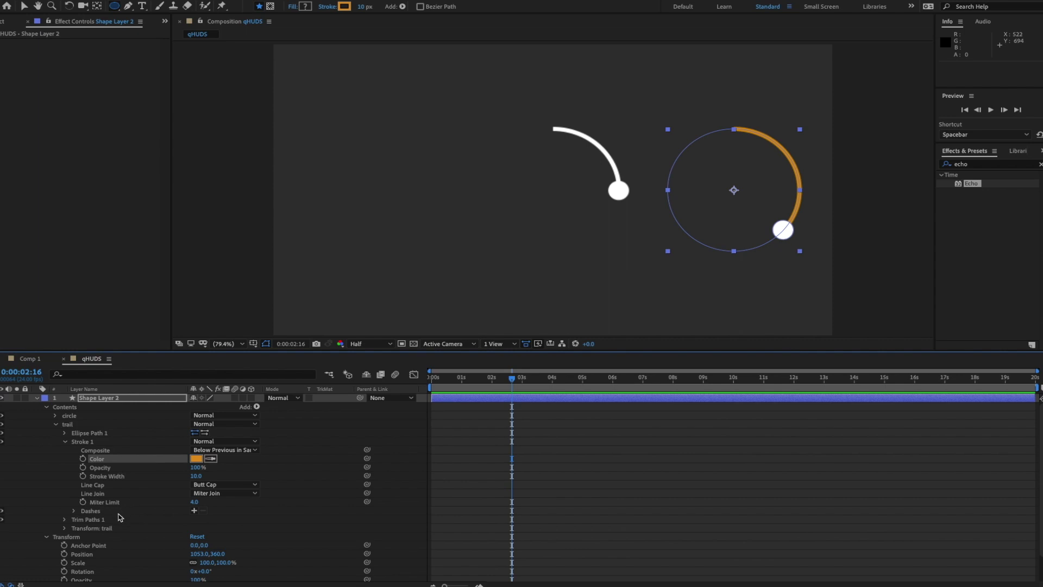
left_click_drag(196, 476, 198, 476)
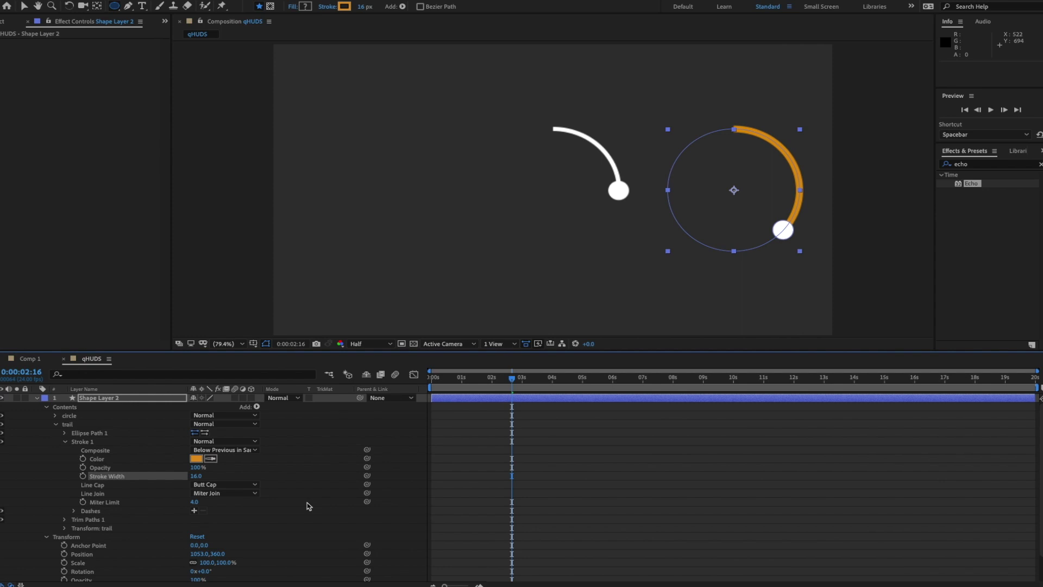
- Add an expression to the trail's Stroke 1 Opacity linking x to the circle's rotation: x = content("circle").transform.rotation
left_click(83, 468, "alt")
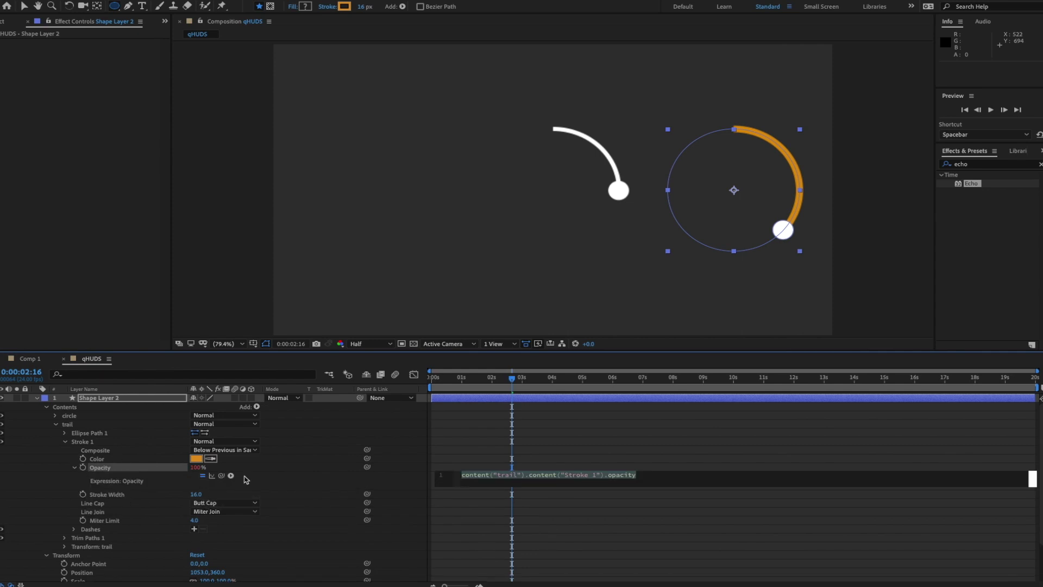
type("x =")
scroll(163, 488, "down", 2)
left_click(92, 562)
scroll(109, 489, "up", 2)
left_click(55, 415)
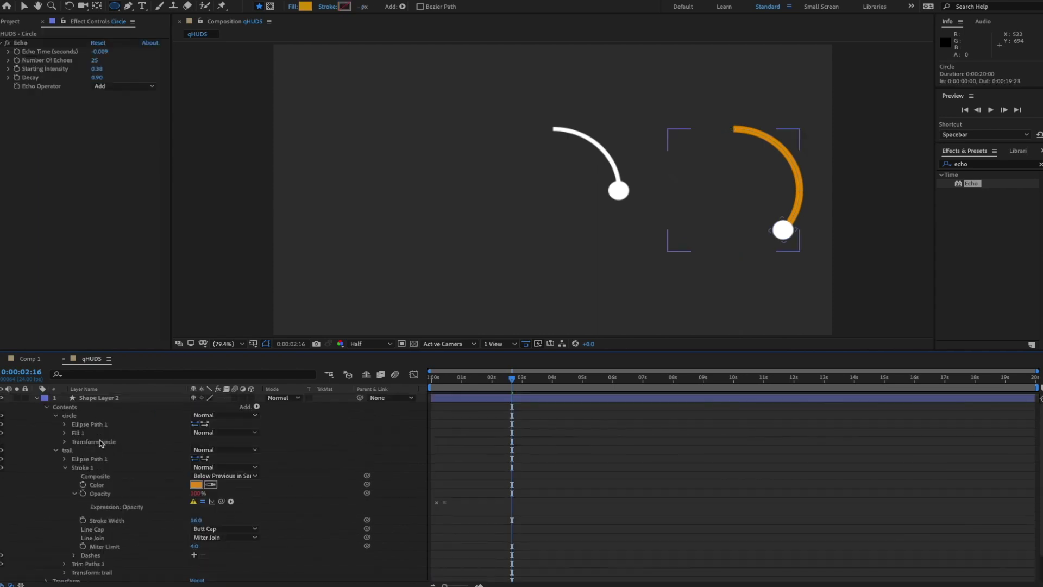
left_click(65, 442)
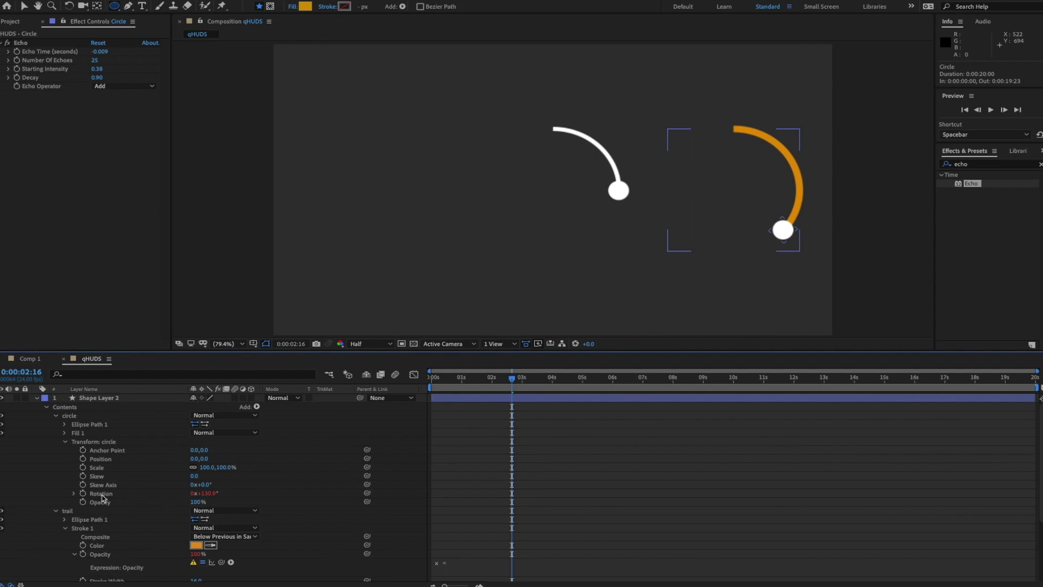
left_click(469, 562)
left_click(500, 565)
left_click_drag(223, 565, 116, 496)
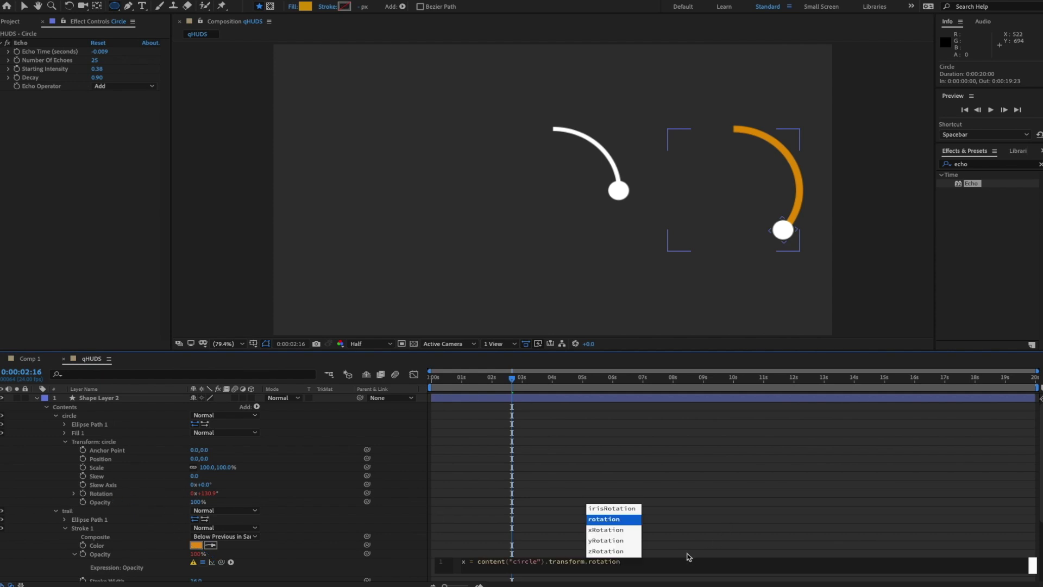
left_click(736, 481)
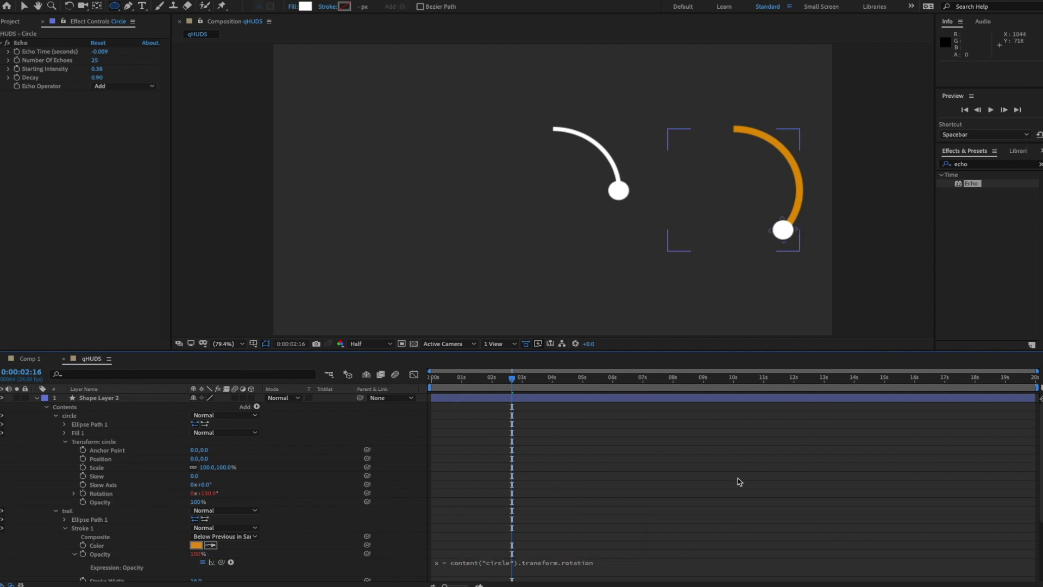
- Extend the Stroke 1 Opacity expression's first line with /360*100; and start a second line
left_click(65, 441)
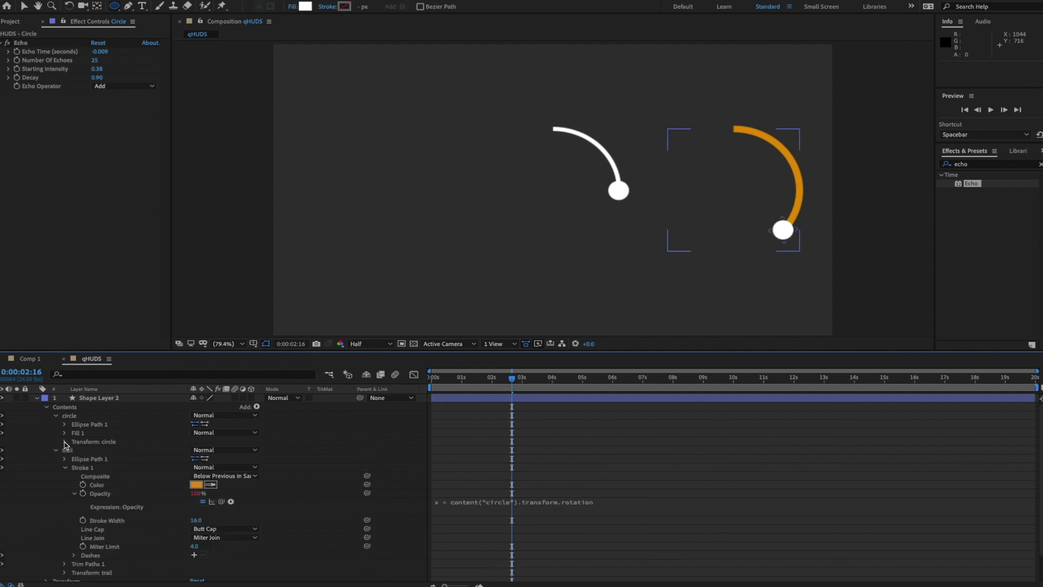
left_click(609, 500)
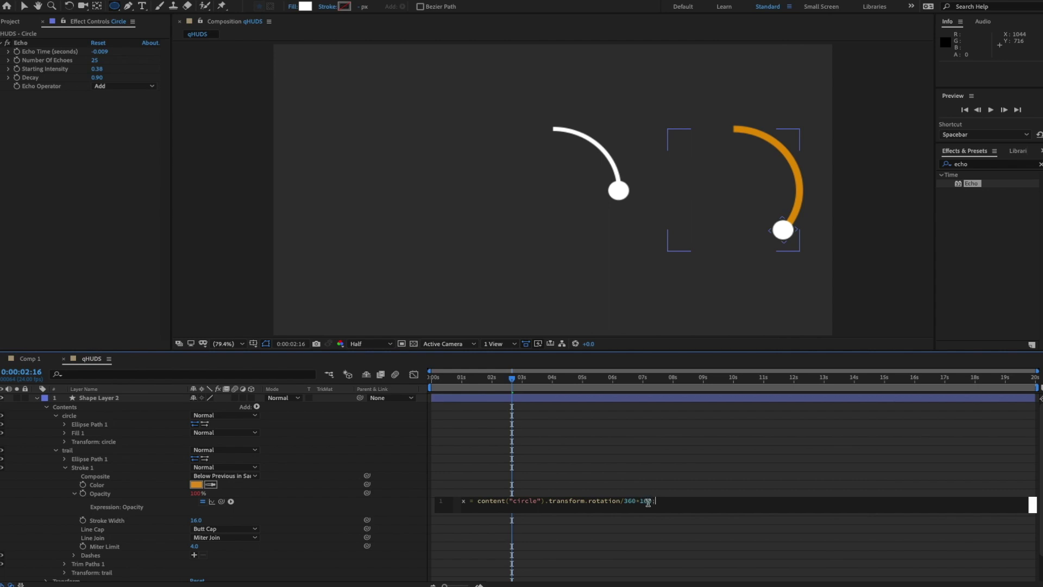
left_click(830, 482)
left_click(668, 500)
left_click(686, 500)
key("Return")
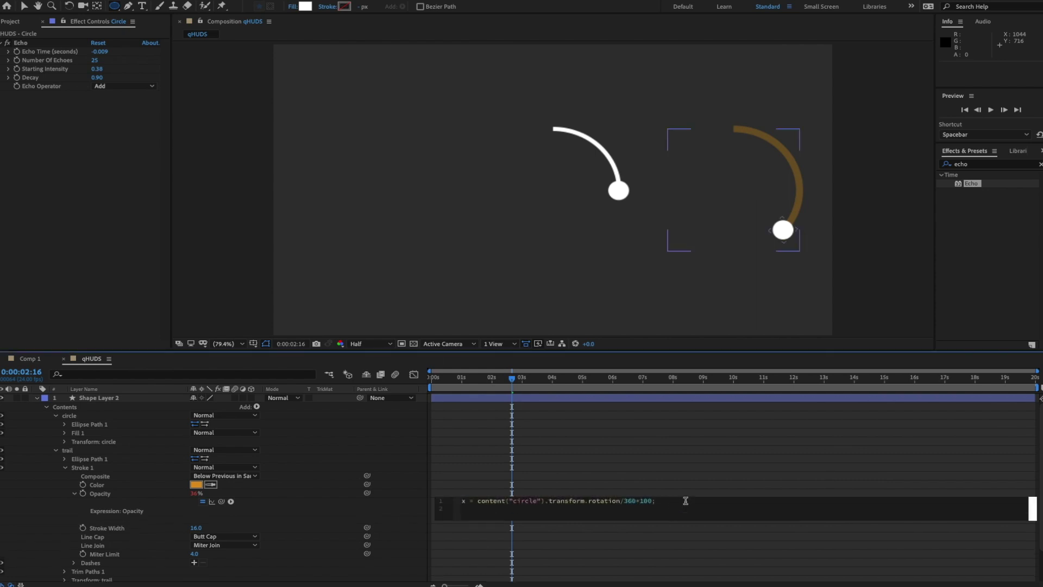
- Write the second line of the Stroke 1 Opacity expression: if (x < 0) {x*-1} else x;
type("if ")
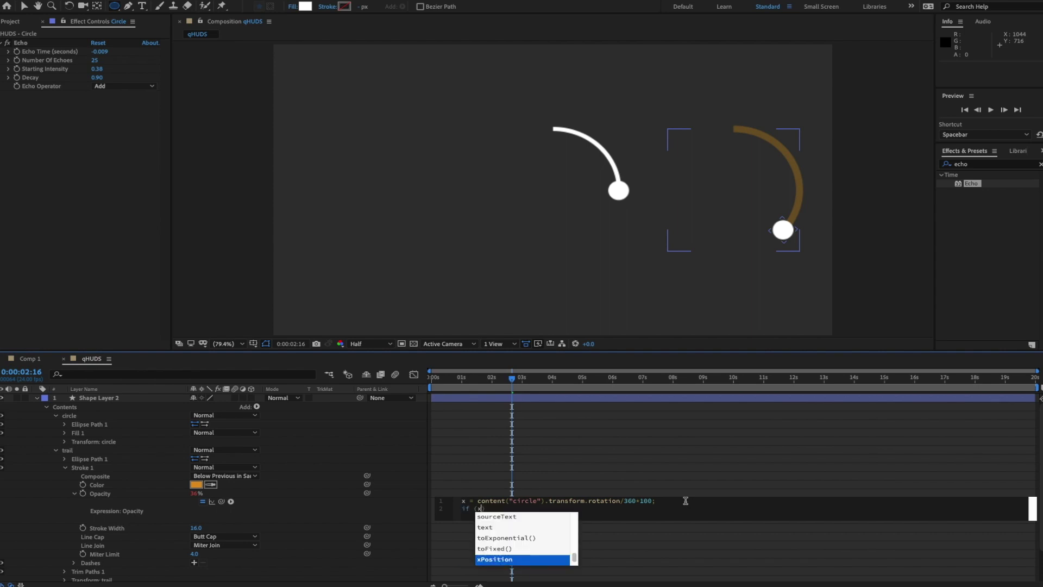
type("(x ")
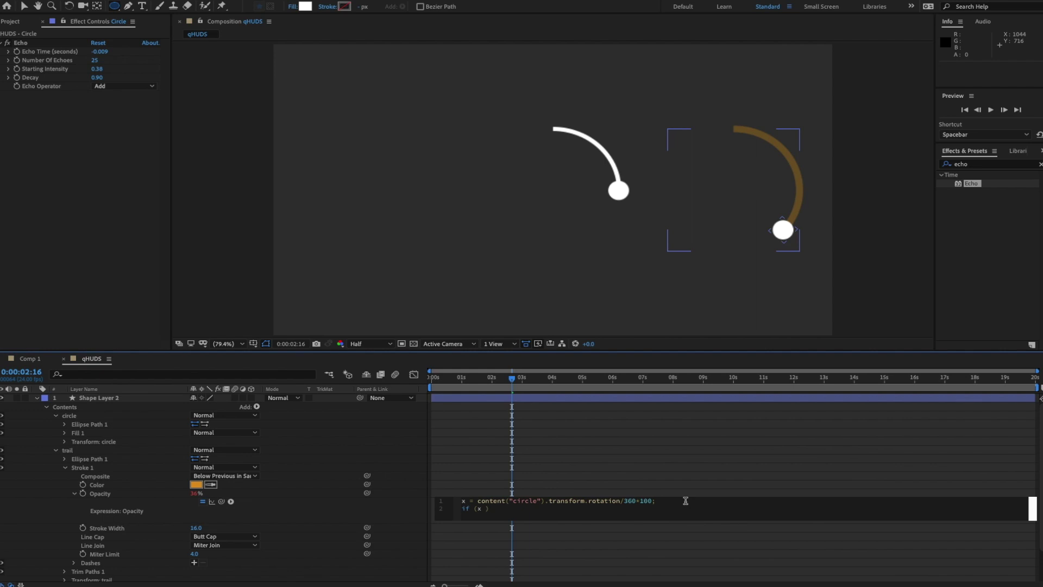
type("< 0")
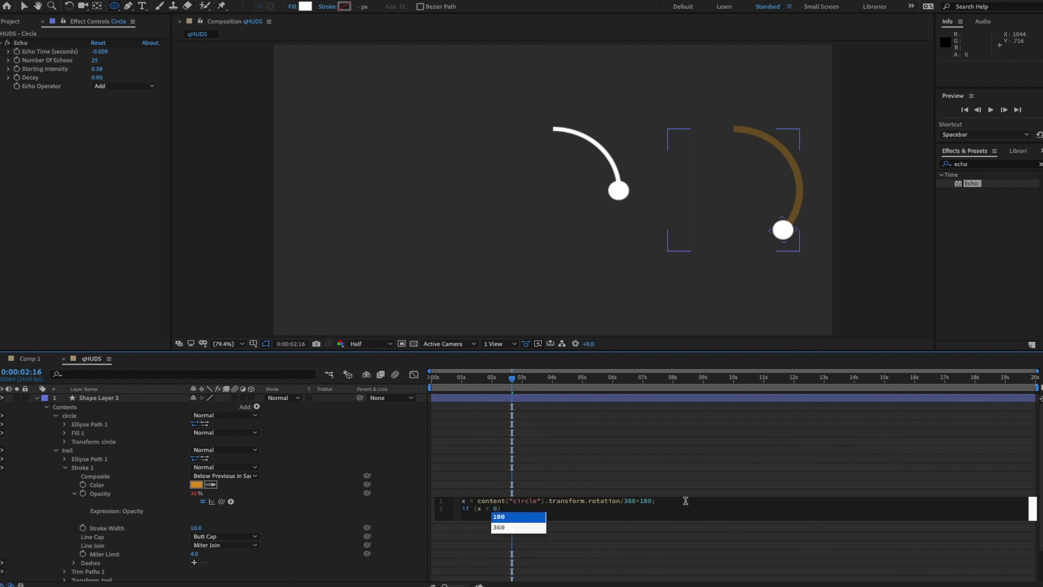
key("Right")
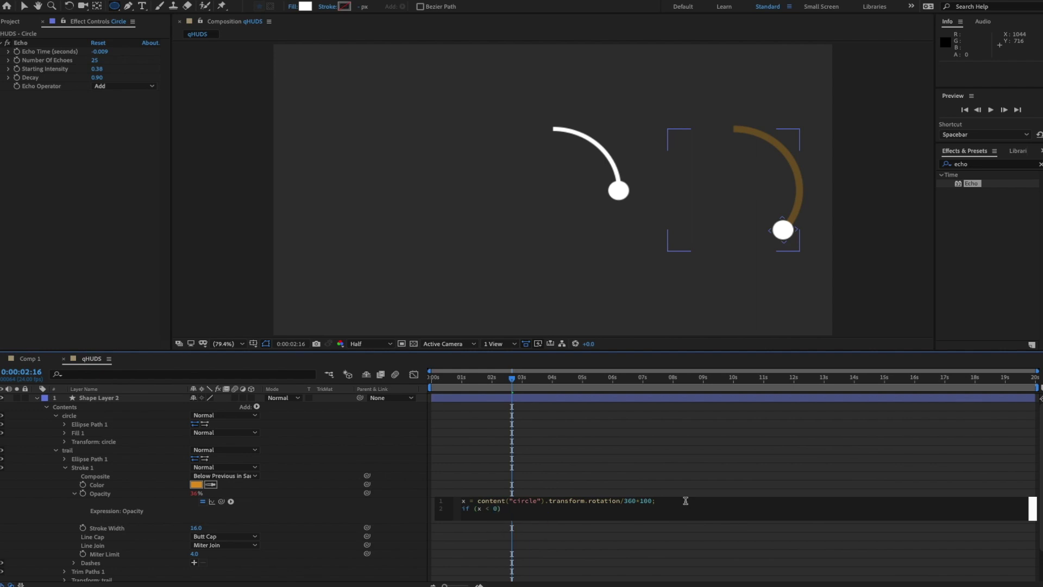
type("{x")
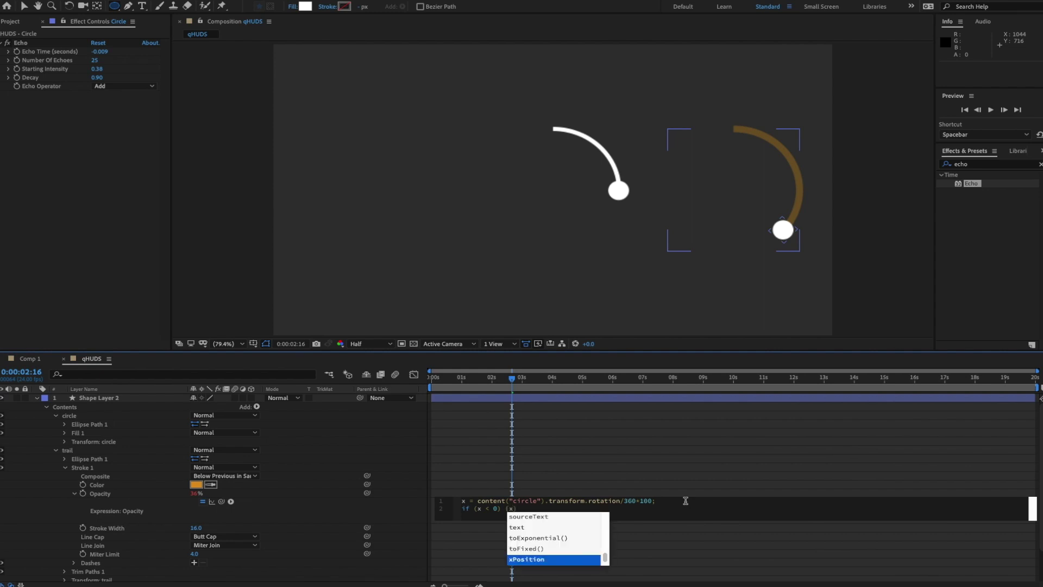
type("*-1")
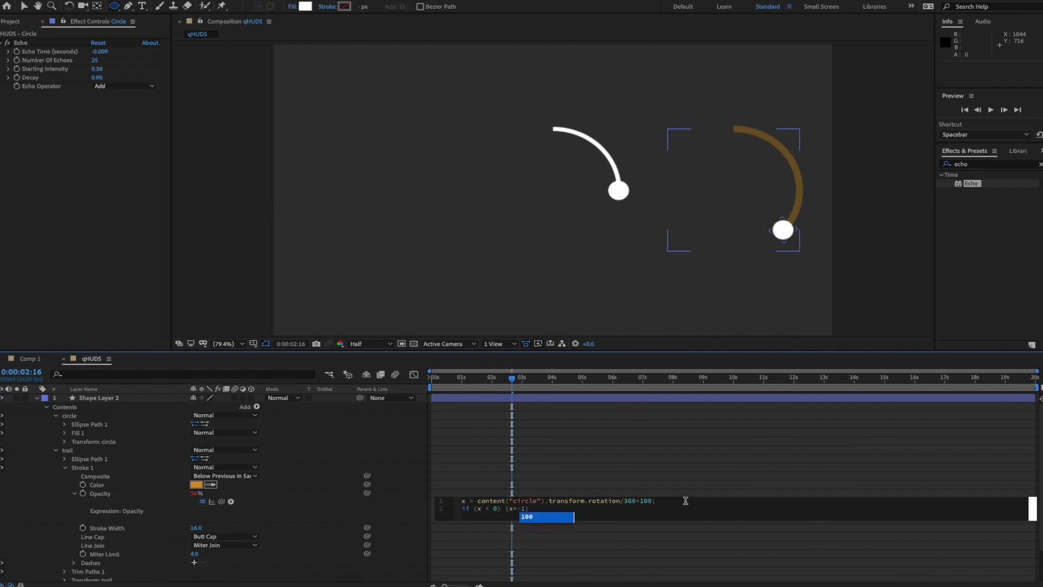
key("Right")
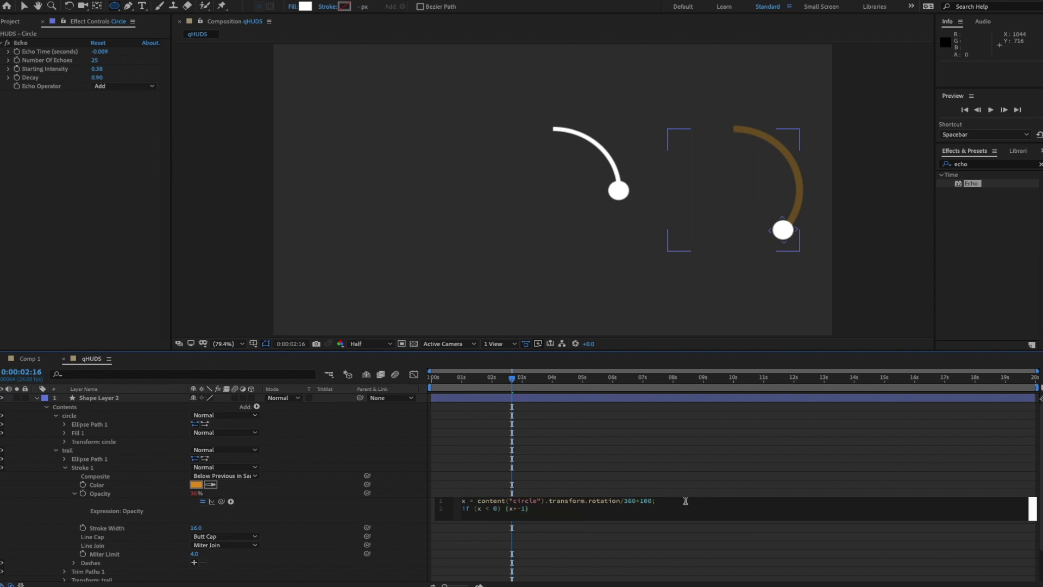
type("else x")
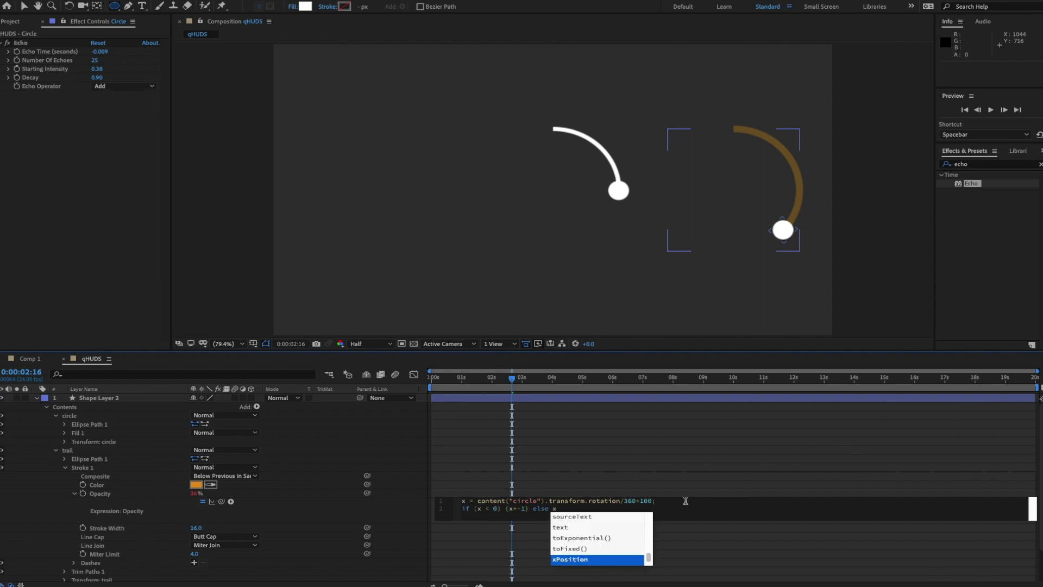
type(";")
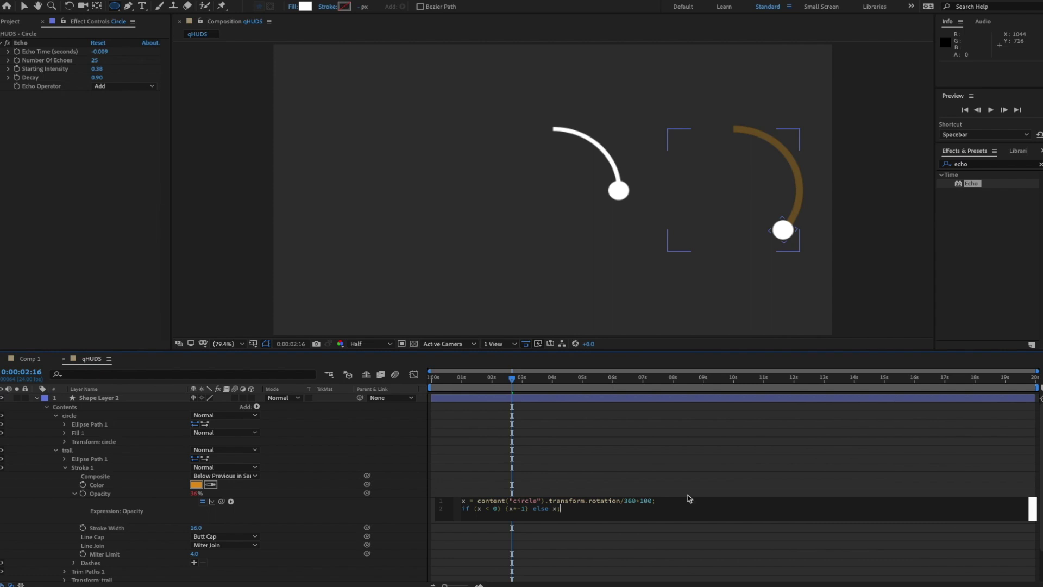
- Commit the opacity expression and preview how the orange trail fades with the circle's rotation
left_click(591, 379)
key("space")
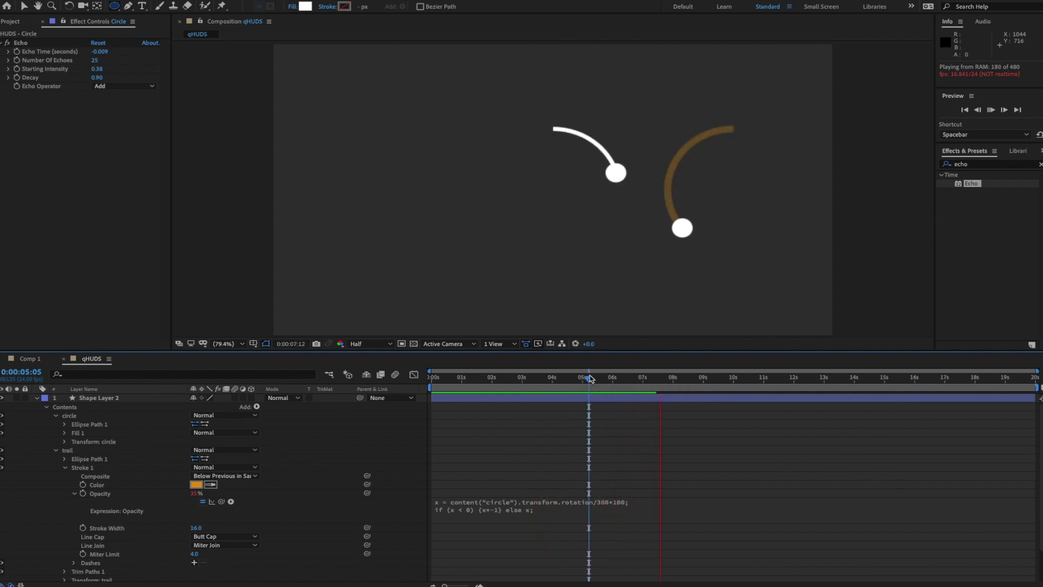
key("space")
- Collapse Shape Layer 2 and make the hidden Circle and DIAL layers visible
key("q")
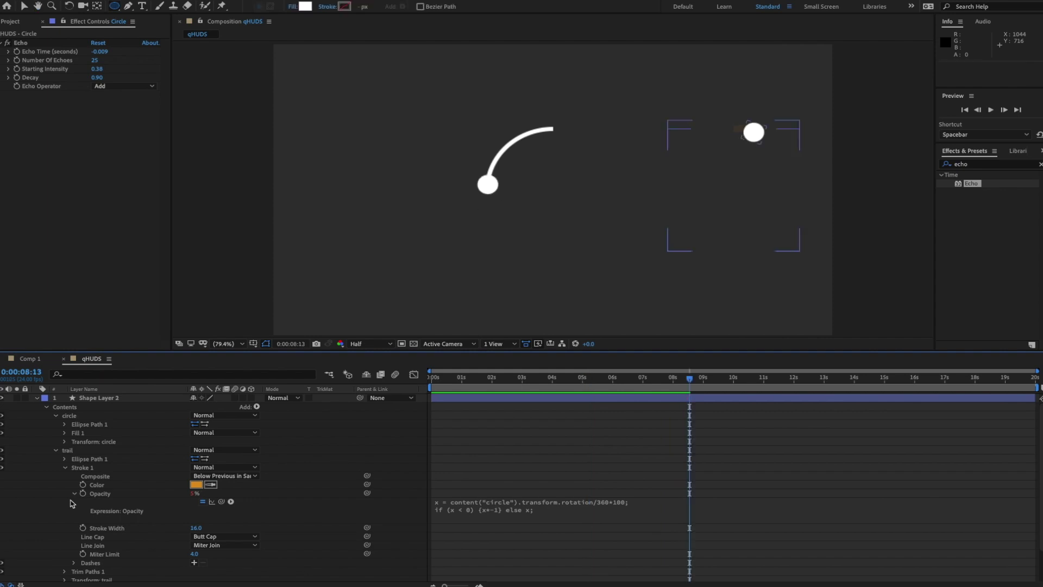
left_click(37, 398)
left_click(112, 452)
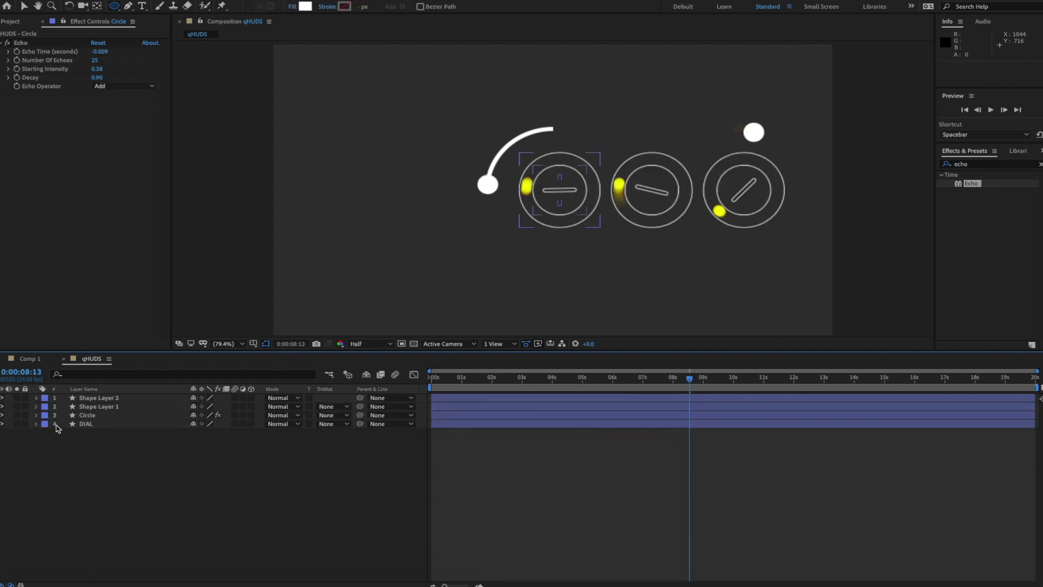
- Scale Shape Layers 1 and 2 to 58%, move them beside the dials with Shape Layer 1 at 176, 360, and preview
left_click(133, 398)
left_click(136, 406, "ctrl")
key("u")
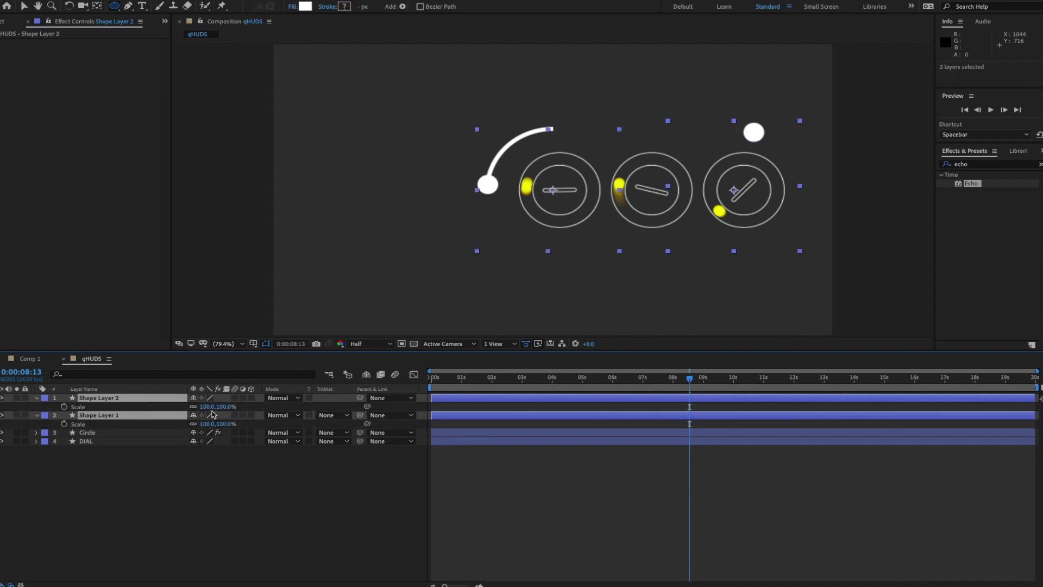
key("space")
left_click(237, 471)
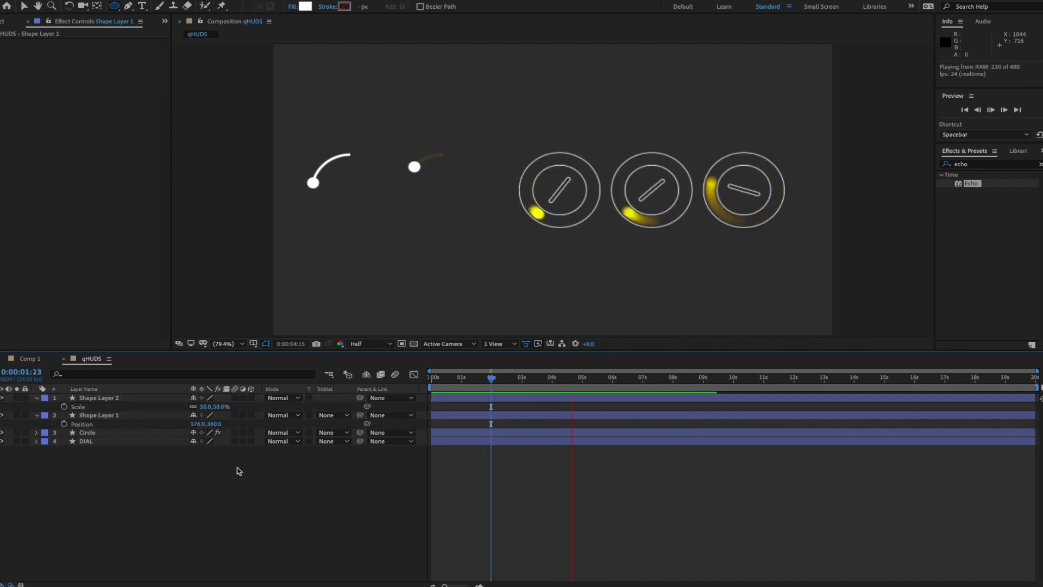